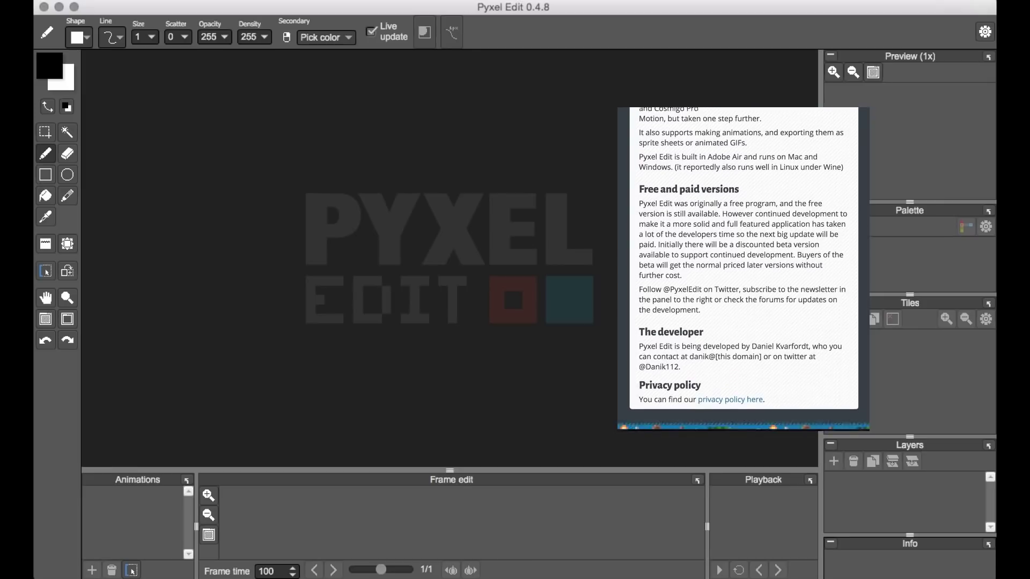
- Dismiss the About Pyxel Edit panel to reveal the empty start workspace
click(628, 236)
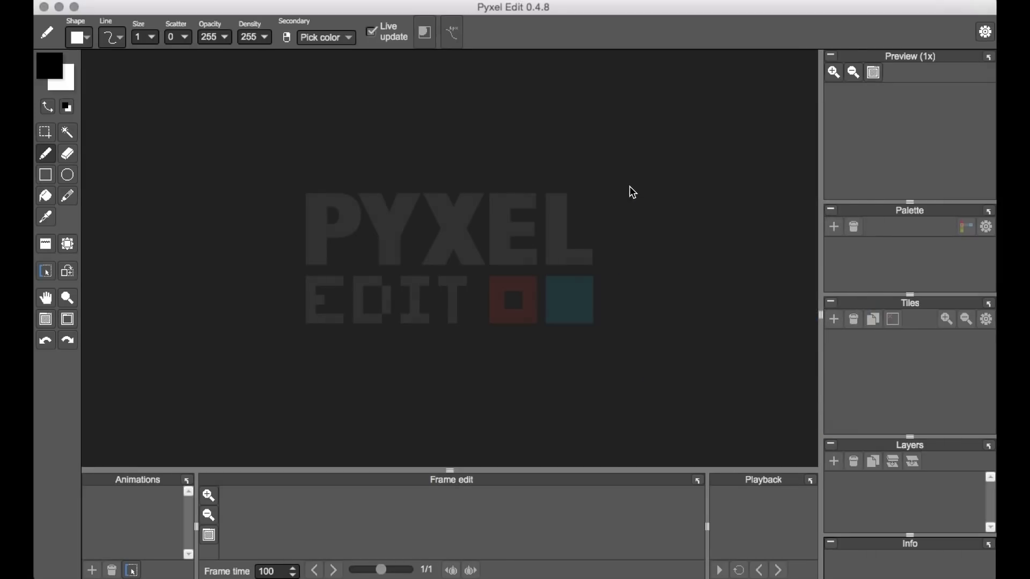
- Create a tiled document 32 tiles wide by 30 high with 8×8 tiles (256×240)
key(super+n)
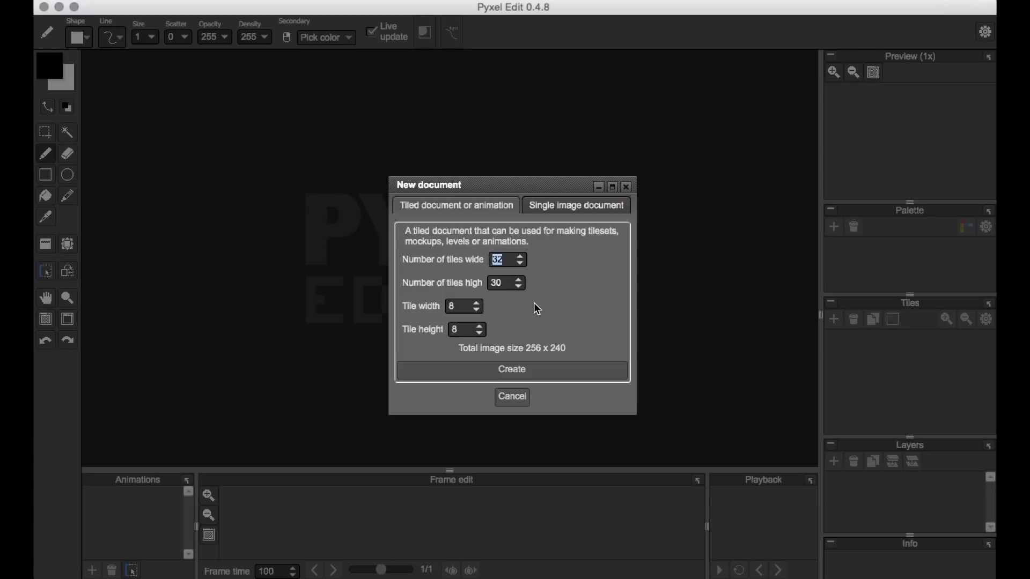
click(520, 287)
click(520, 288)
click(520, 288)
click(520, 288)
click(519, 280)
click(519, 279)
click(519, 279)
click(519, 279)
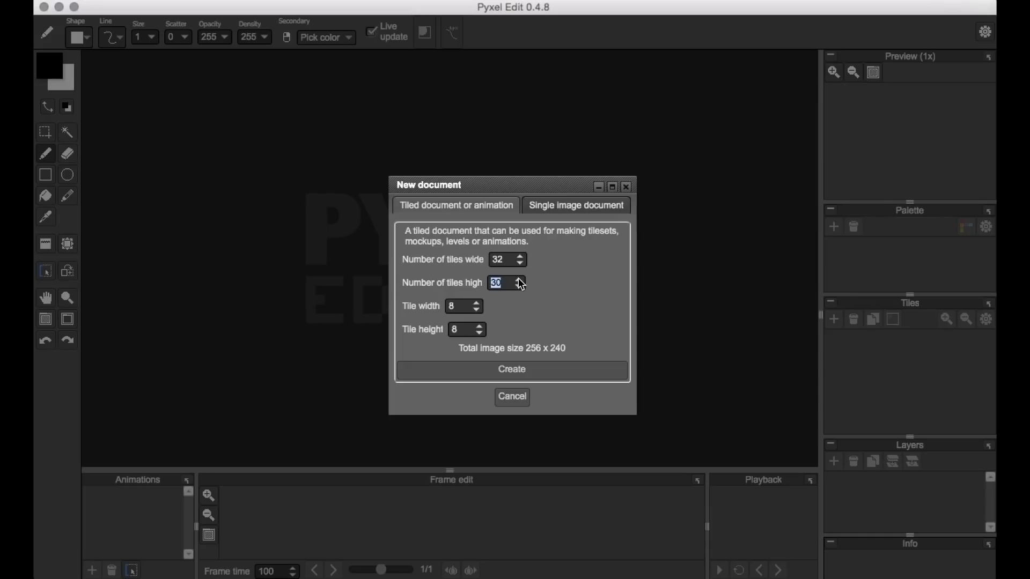
click(543, 373)
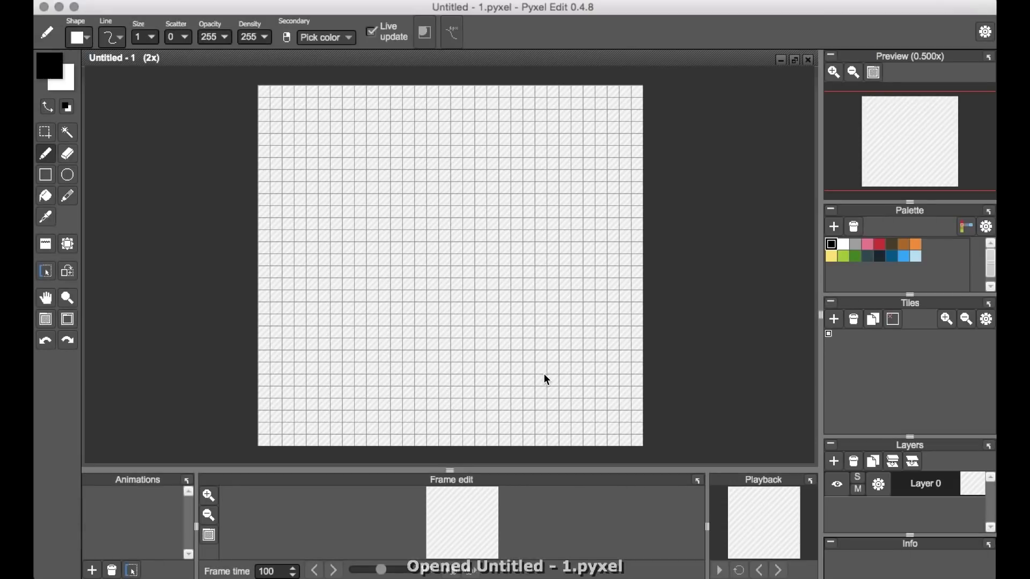
- Try the NES and Commodore 64 palette presets, then settle on Tasty pastels
click(322, 0)
mouse_move(325, 23)
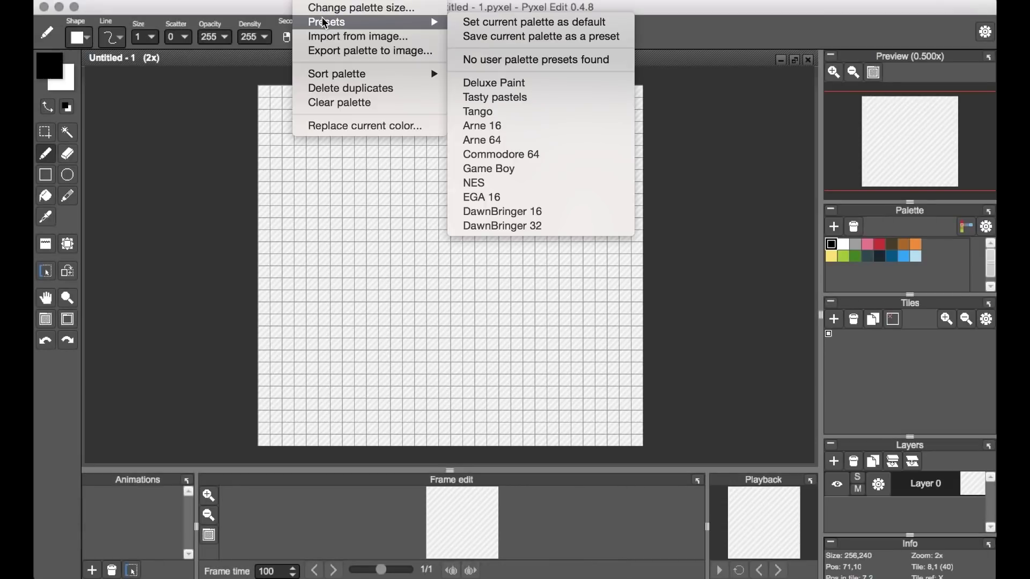
click(477, 183)
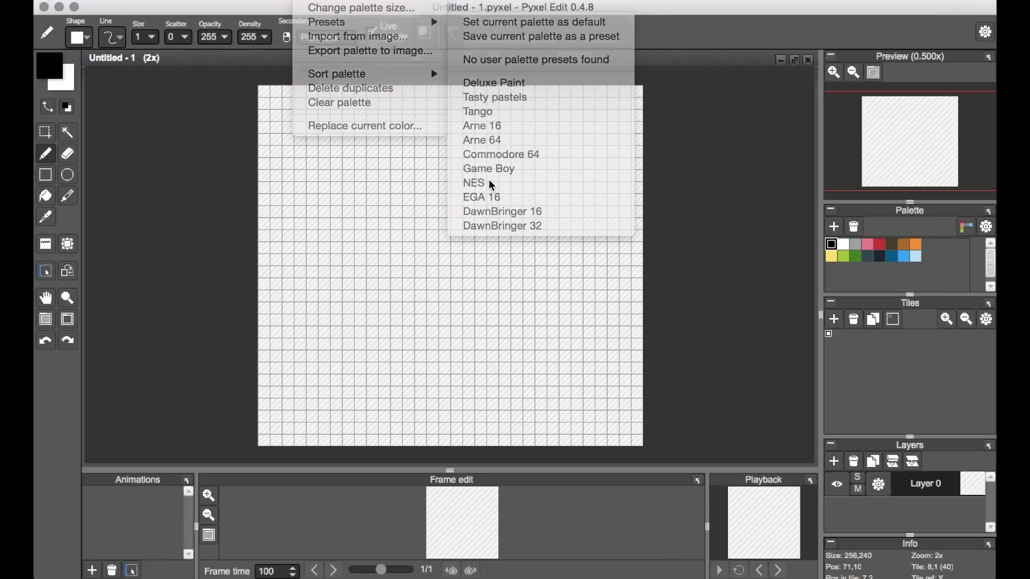
click(371, 20)
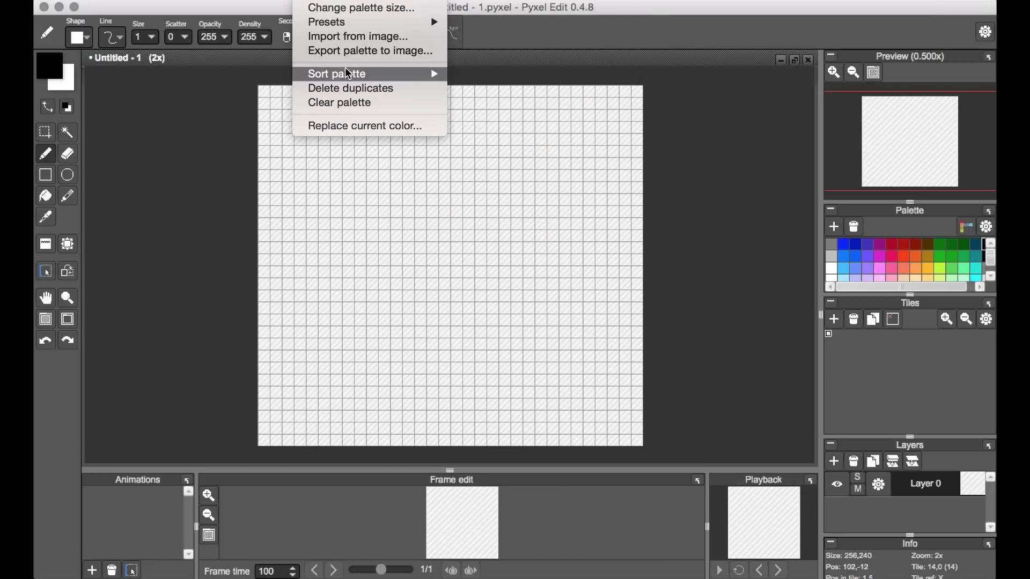
mouse_move(375, 22)
click(518, 156)
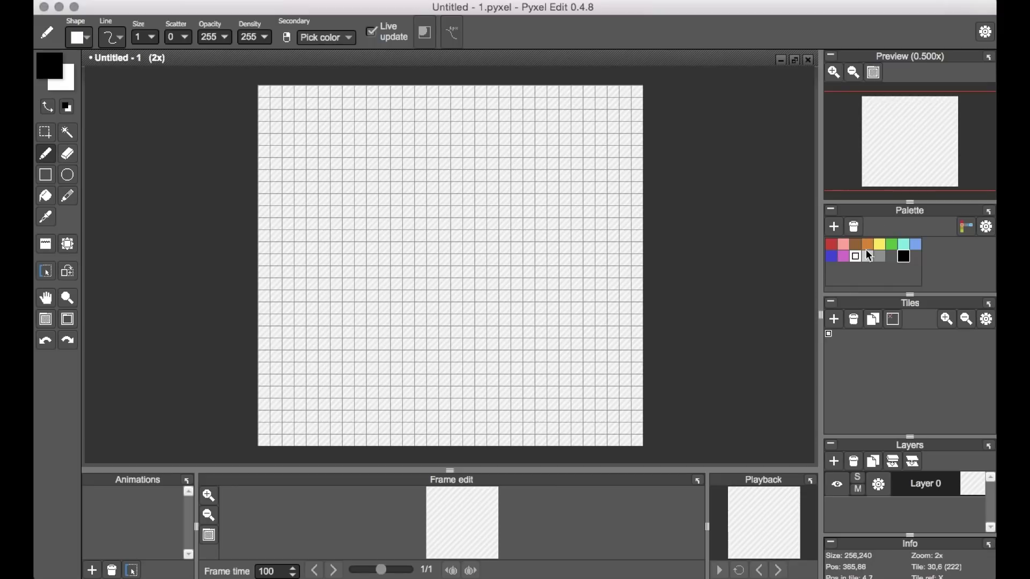
click(986, 227)
mouse_move(370, 22)
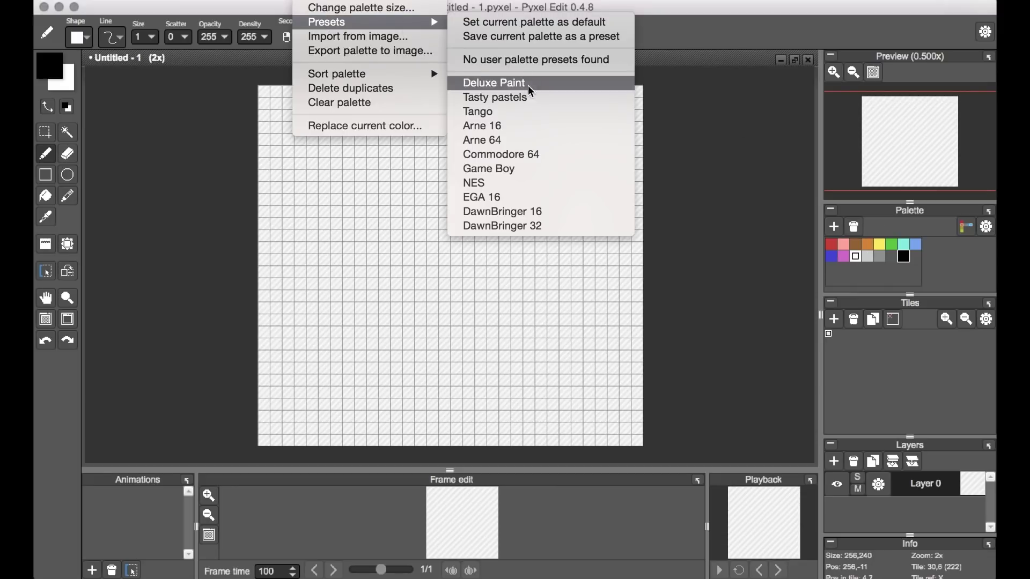
click(515, 101)
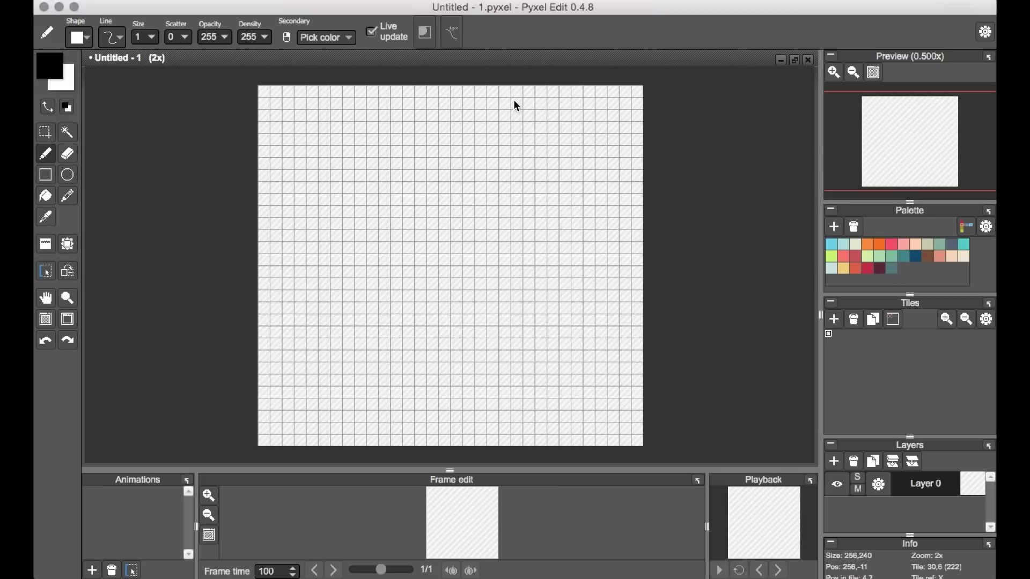
scroll(514, 102, up, 3)
- Fix the maroon road edges, add green verges, and fill only that tile's surface cream
click(879, 268)
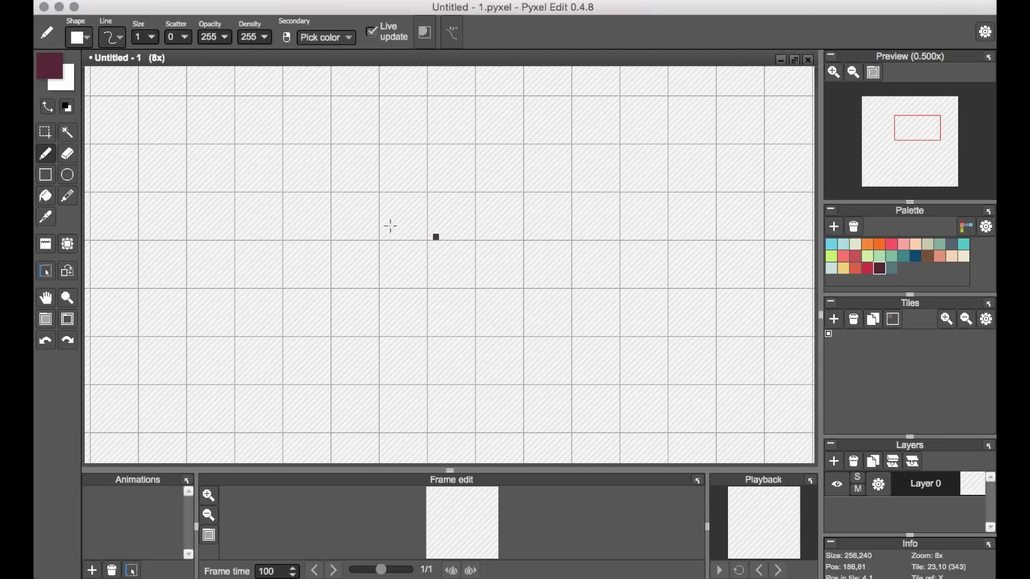
click(336, 230)
key(e)
click(377, 207)
key(b)
click(867, 256)
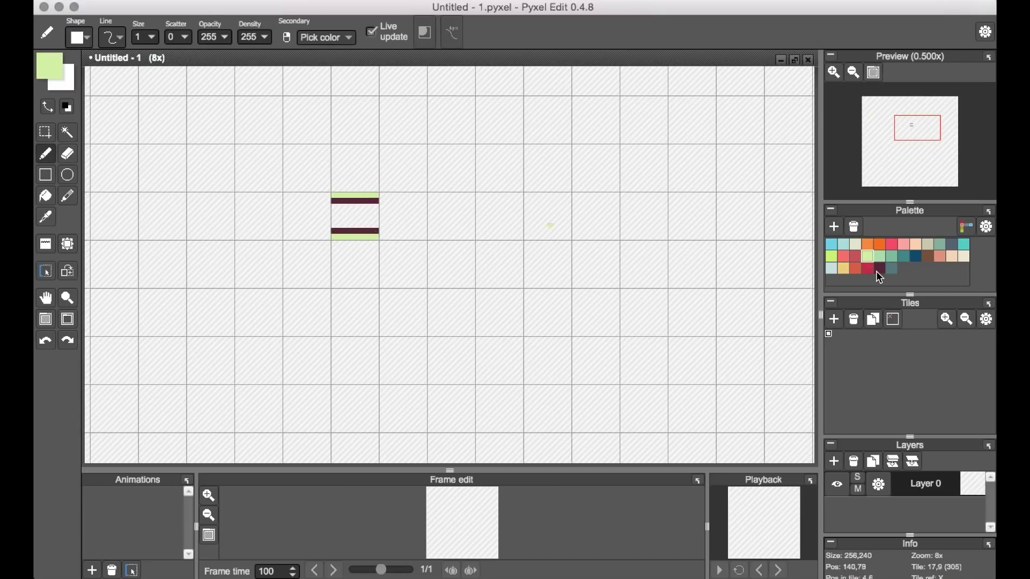
click(856, 244)
key(f)
click(363, 218)
key(super+z)
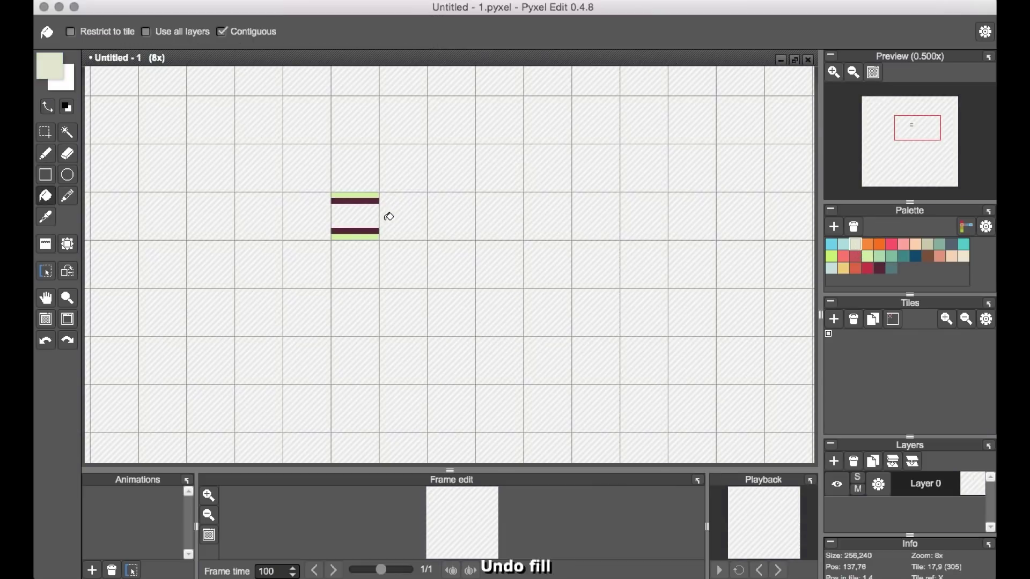
click(108, 31)
click(355, 215)
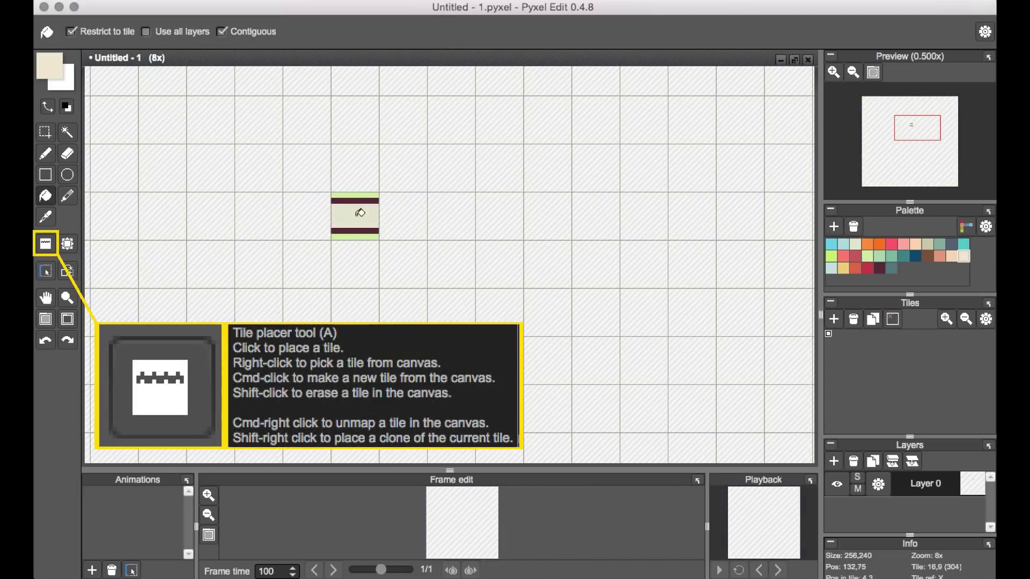
- Turn the drawn road piece into a tile and lay it in a horizontal row
key(a)
super+click(355, 215)
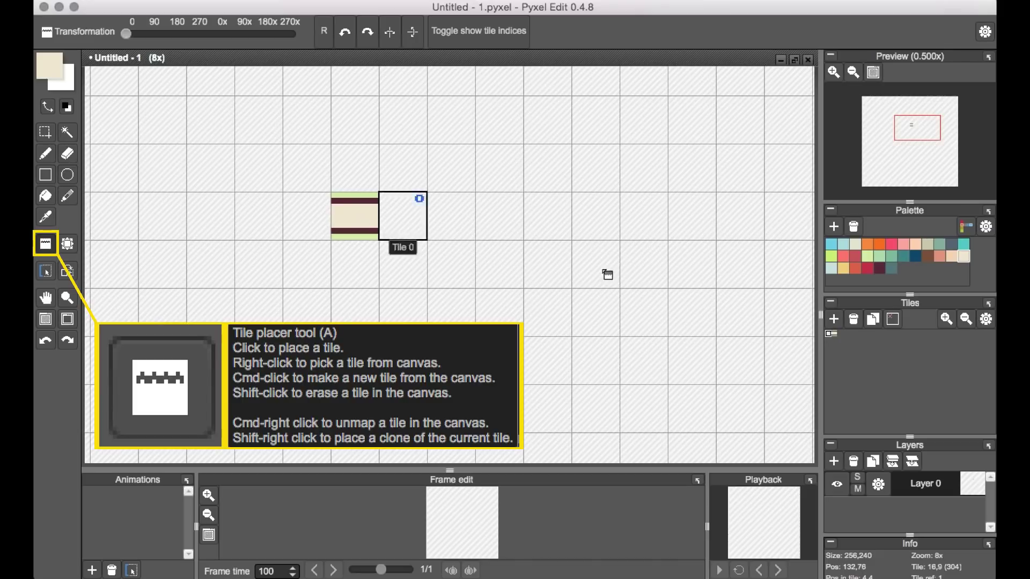
click(946, 320)
click(946, 319)
drag(402, 223, 643, 225)
drag(303, 228, 202, 229)
- Rotate the road tile 90° into a vertical stretch and remove the row's last tile
click(368, 31)
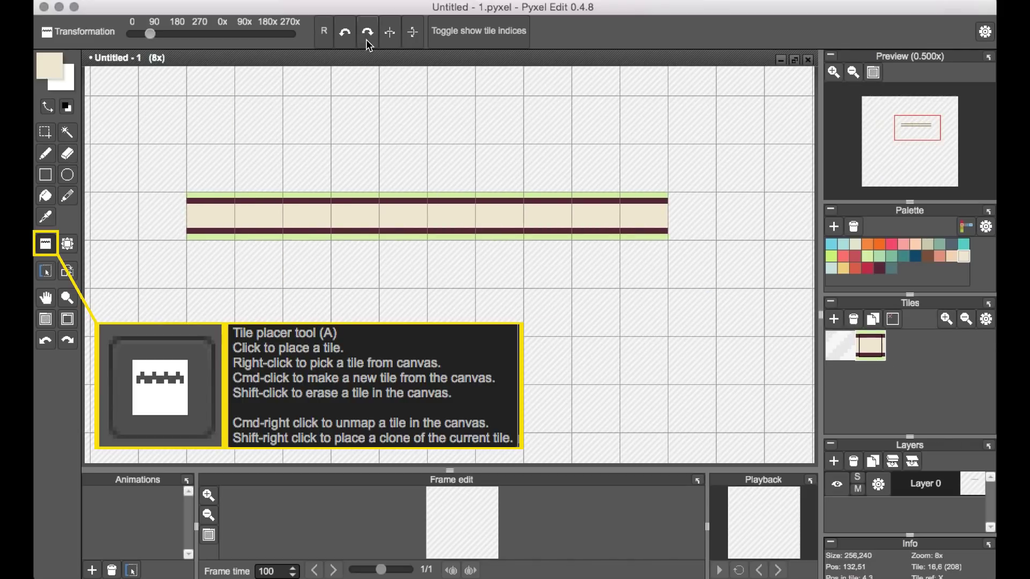
drag(637, 298, 635, 351)
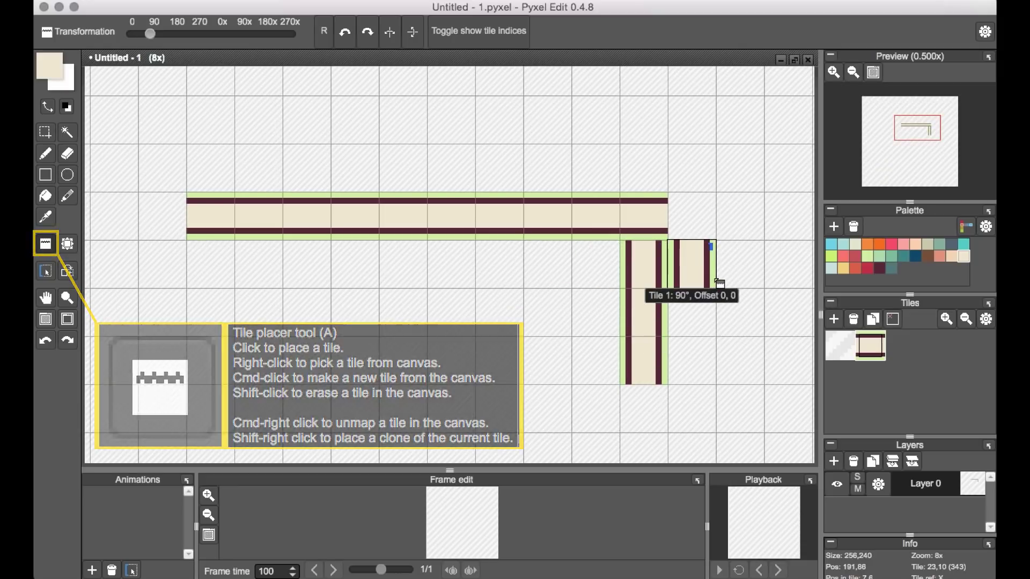
shift+click(644, 215)
key(b)
click(880, 269)
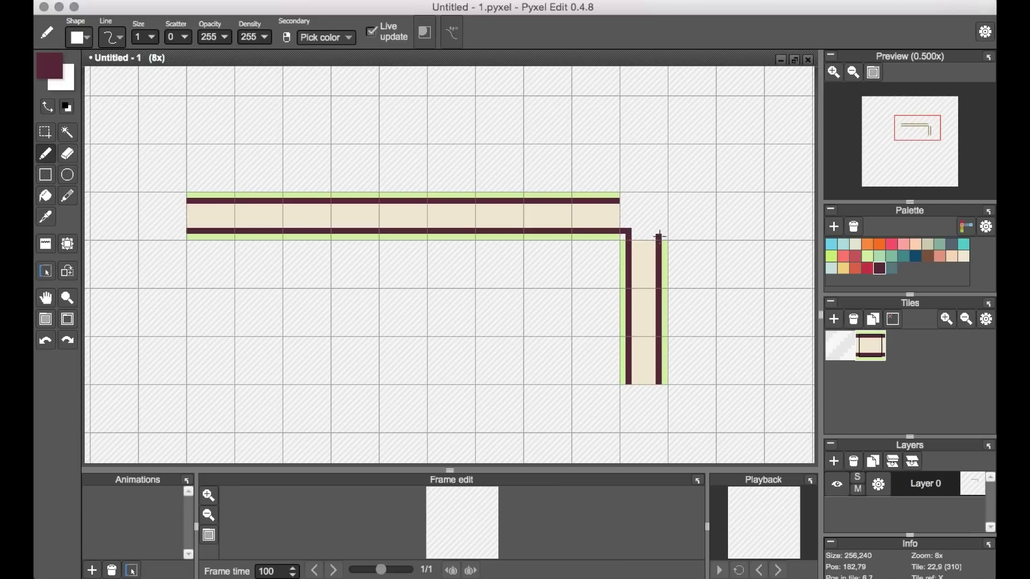
- Draw a maroon road corner, fill it green and khaki, and add a cream dash
drag(661, 236, 657, 202)
key(e)
key(f)
alt+click(616, 237)
click(663, 200)
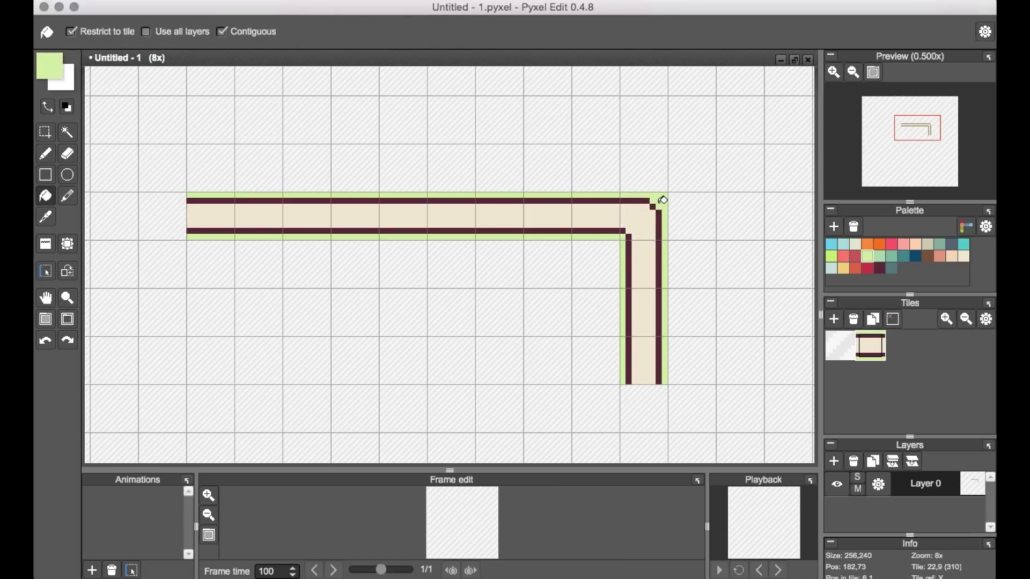
click(932, 249)
click(611, 213)
key(b)
click(572, 213)
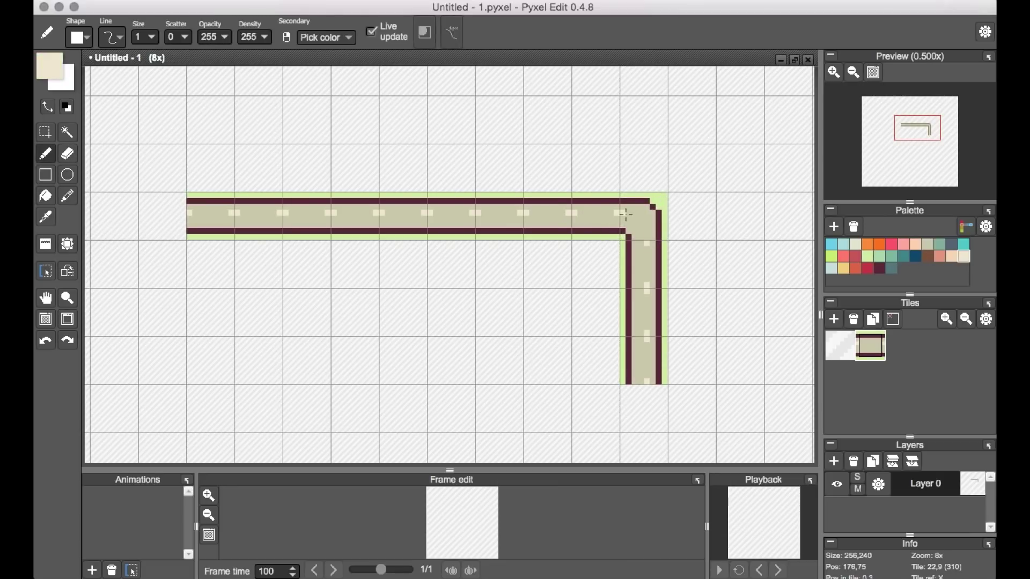
- Place rotated corner tiles to close the road loop and fill its interior light green
key(t)
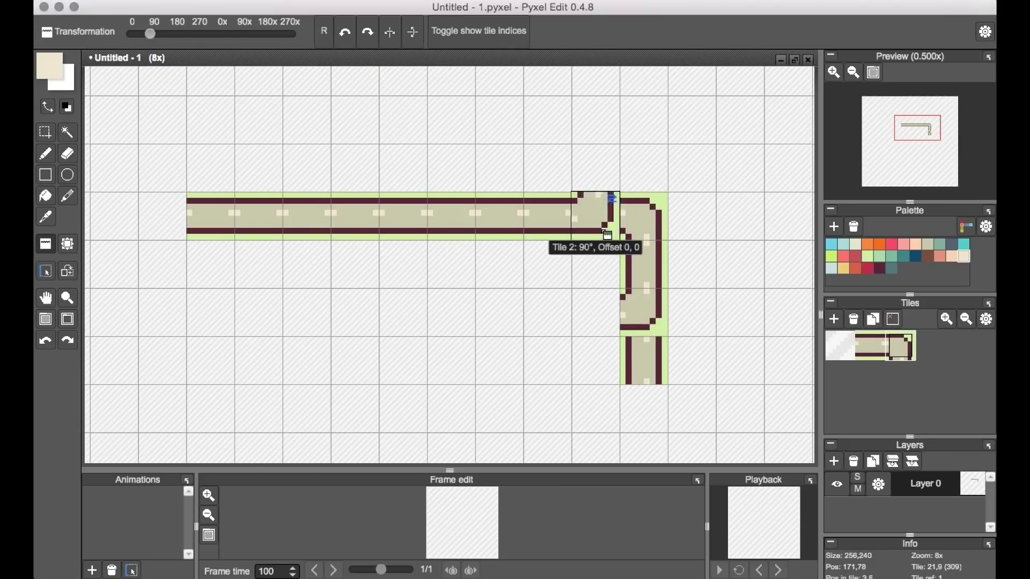
click(590, 311)
click(368, 34)
click(499, 313)
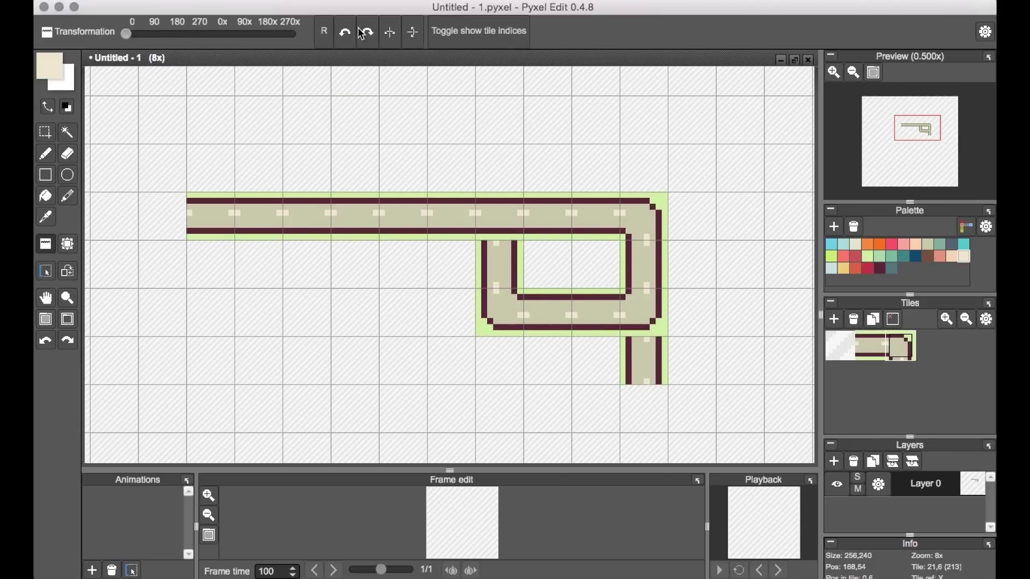
click(499, 217)
key(alt)
alt+click(661, 326)
- Fill a blank tile cyan for the pond and sketch its maroon rim
key(b)
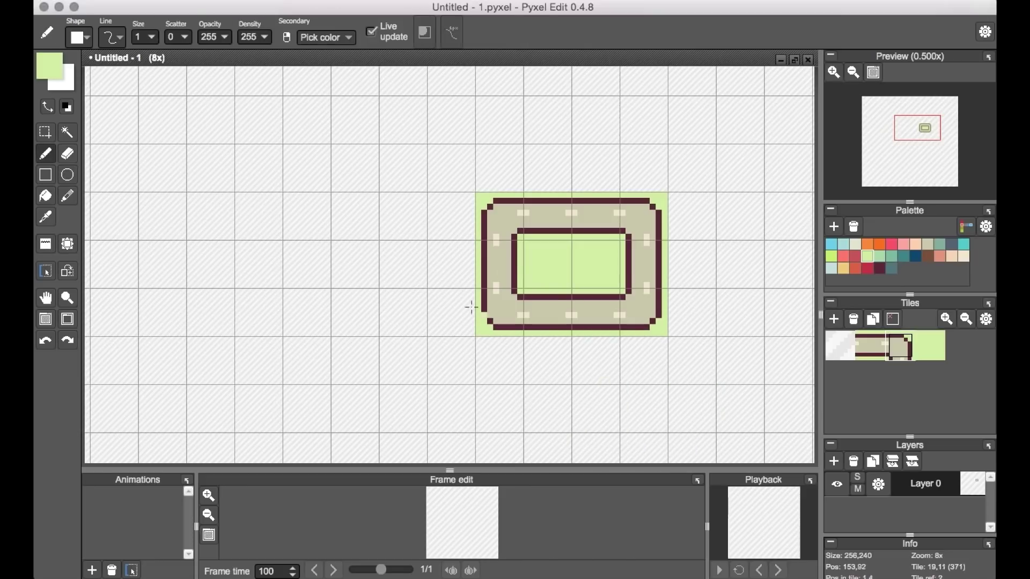
click(831, 244)
key(f)
click(313, 248)
key(w)
click(593, 299)
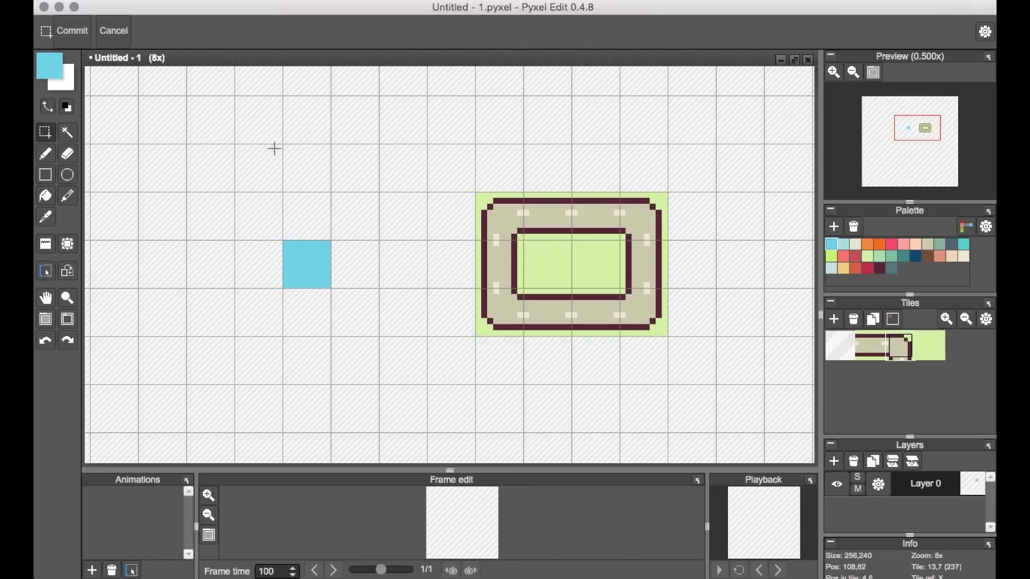
key(t)
key(b)
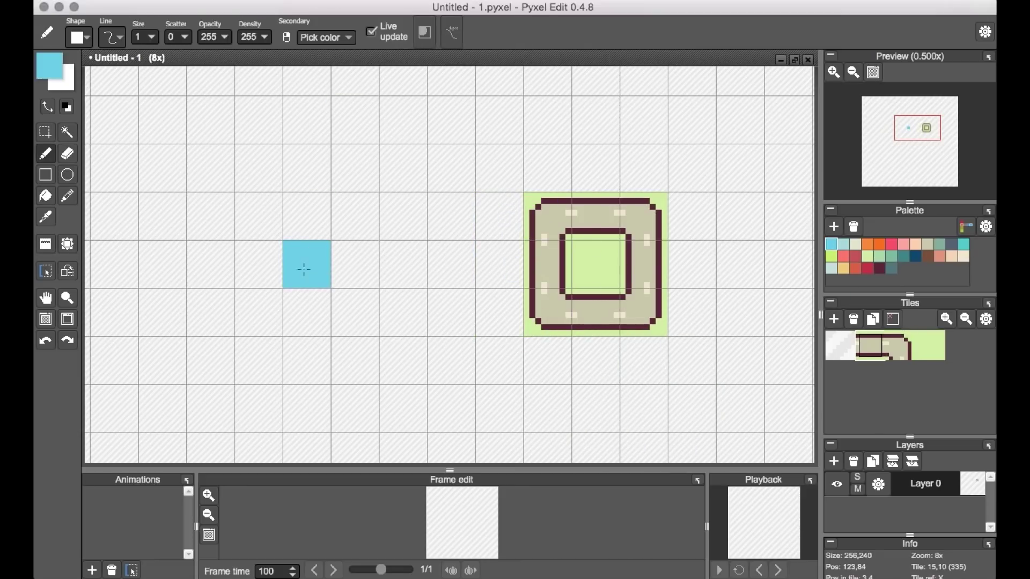
alt+click(316, 274)
mouse_move(334, 237)
mouse_down()
mouse_move(287, 235)
mouse_move(279, 296)
mouse_move(278, 236)
mouse_up()
mouse_move(340, 220)
mouse_down()
mouse_move(276, 219)
mouse_move(339, 225)
mouse_move(340, 296)
mouse_move(340, 230)
mouse_move(276, 296)
mouse_move(274, 217)
mouse_move(333, 214)
mouse_up()
key(ctrl+z)
- Add a maroon row along the pond's top and fill its surroundings light green
alt+click(300, 252)
click(295, 232)
click(318, 232)
alt+click(289, 231)
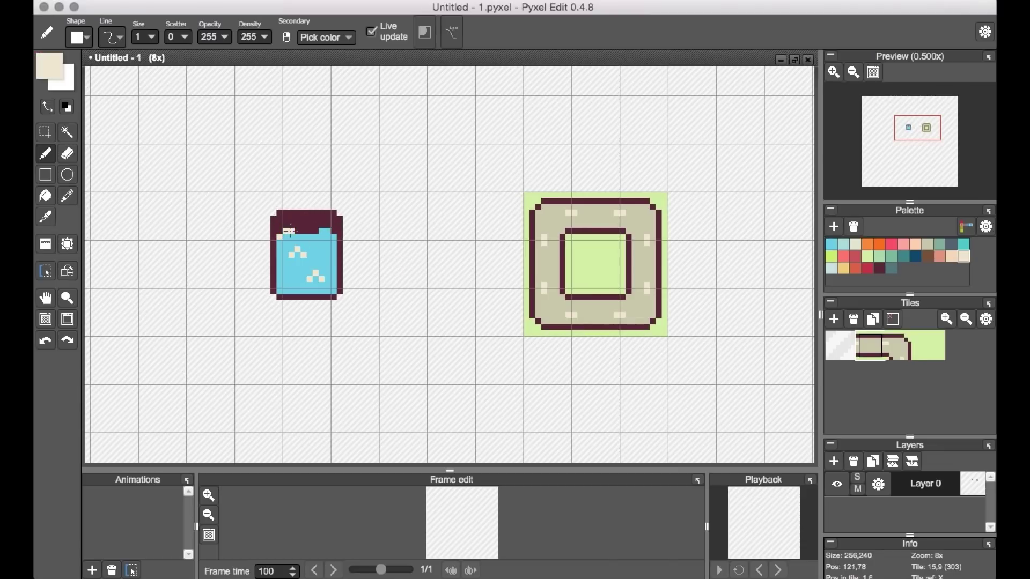
key(f)
mouse_move(352, 200)
mouse_down()
mouse_move(363, 248)
mouse_move(257, 225)
mouse_up()
- Outline the pond's right side and bottom-left shore in teal
key(b)
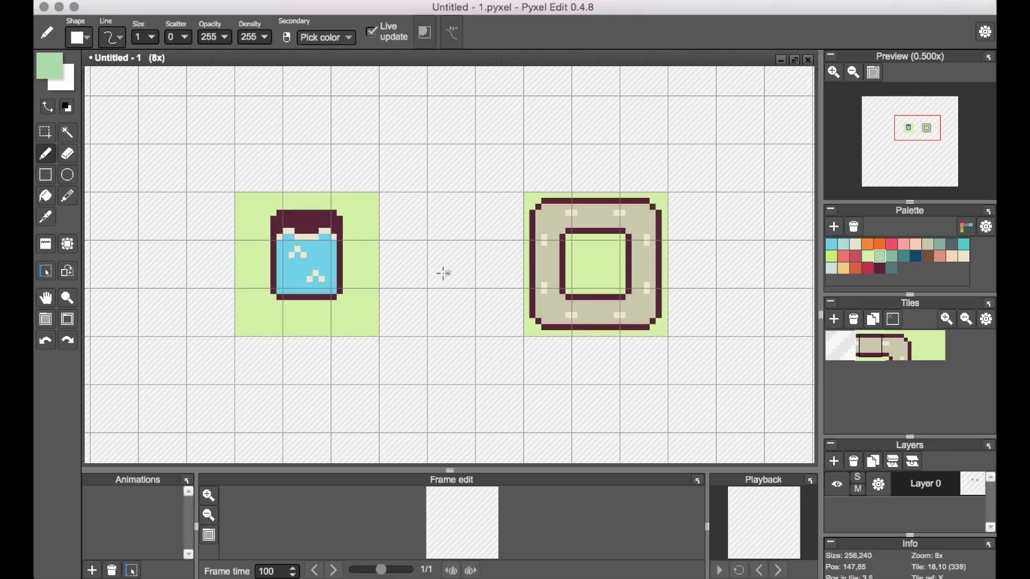
click(891, 256)
mouse_move(346, 224)
mouse_down()
mouse_move(273, 303)
mouse_move(272, 207)
mouse_move(345, 206)
mouse_up()
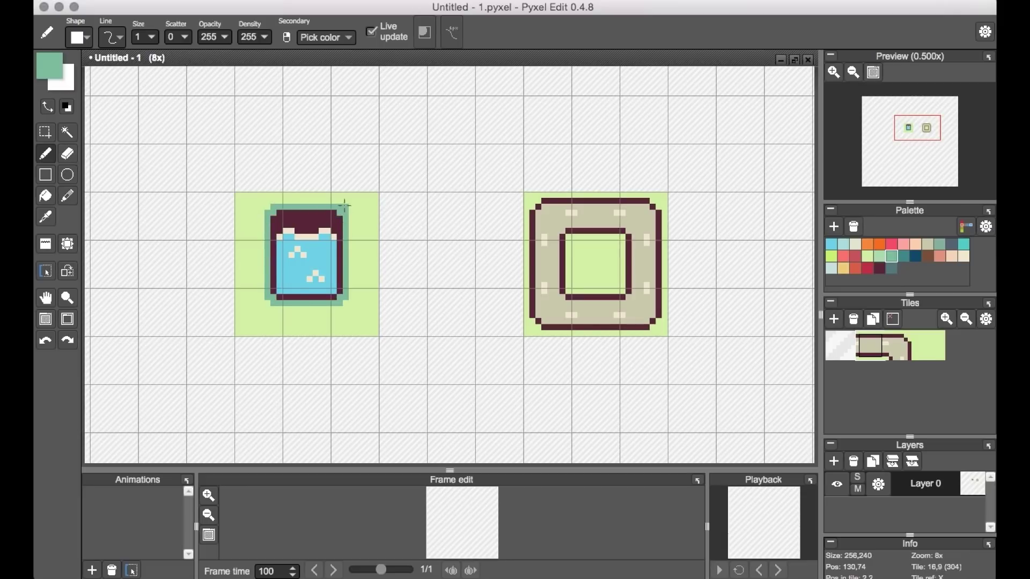
mouse_move(257, 302)
mouse_down()
mouse_move(286, 317)
mouse_move(262, 299)
mouse_move(346, 301)
mouse_up()
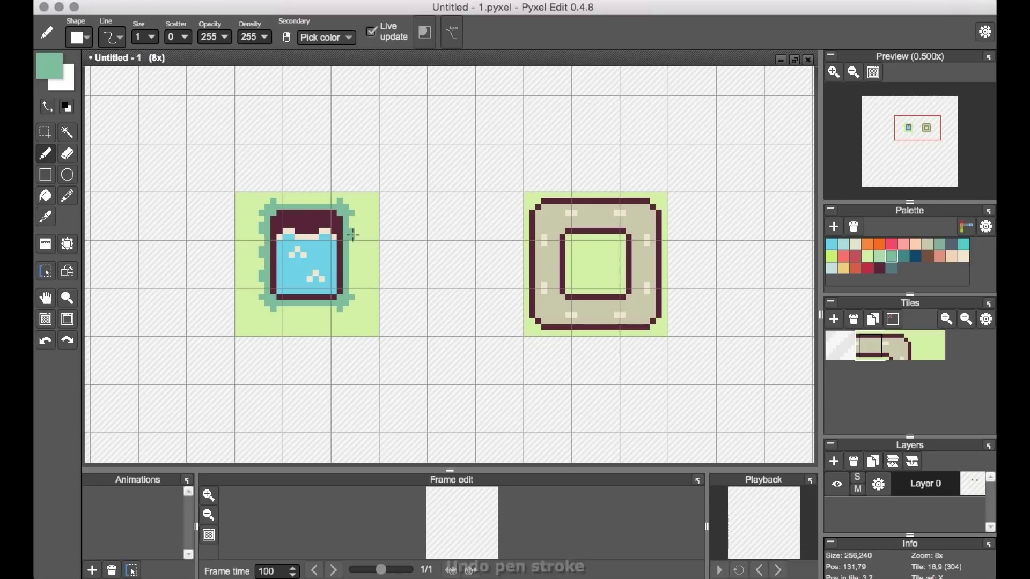
- Lay pond water, edge and corner tiles into a larger lake with grass beside it
key(t)
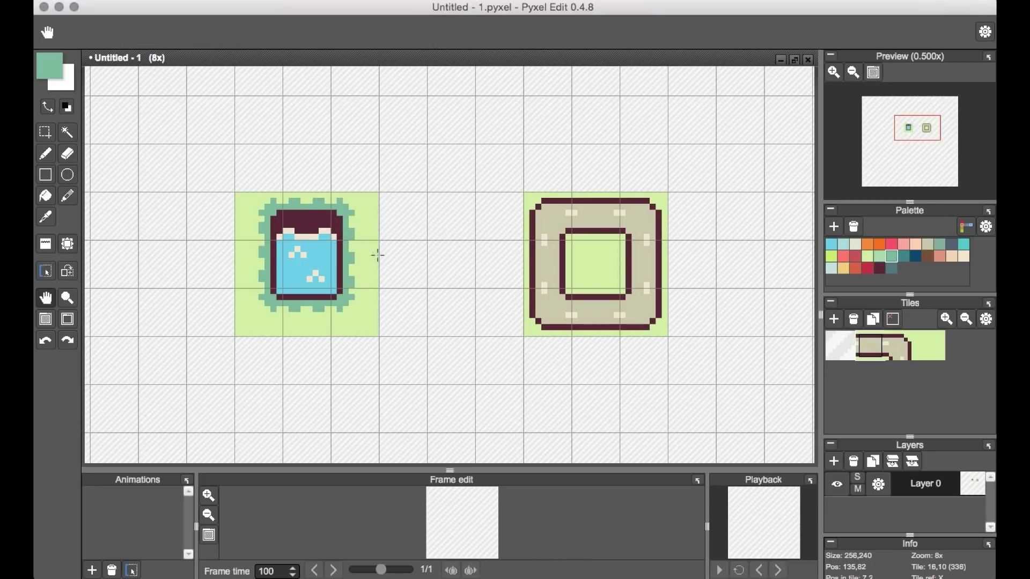
scroll(375, 252, left, 5)
mouse_move(187, 119)
mouse_down()
mouse_move(344, 98)
mouse_move(246, 175)
mouse_move(309, 261)
mouse_move(354, 376)
mouse_move(239, 313)
mouse_up()
click(239, 312)
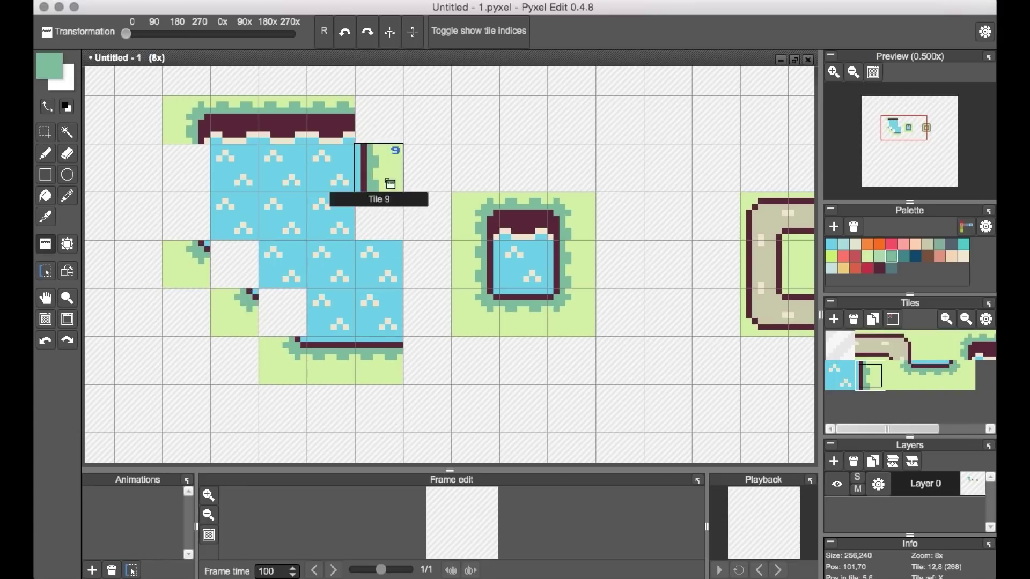
click(370, 169)
click(186, 265)
scroll(375, 252, left, 5)
click(260, 218)
- Draw a new square tile with a blue border and rounded maroon inner outline
key(i)
click(427, 172)
key(b)
mouse_move(187, 150)
mouse_down()
mouse_move(327, 149)
mouse_move(330, 283)
mouse_move(329, 154)
mouse_move(284, 286)
mouse_move(329, 287)
mouse_move(187, 281)
mouse_move(190, 157)
mouse_move(324, 155)
mouse_up()
alt+click(483, 126)
mouse_move(196, 155)
mouse_down()
mouse_move(258, 281)
mouse_move(323, 156)
mouse_up()
key(i)
alt+click(331, 162)
click(323, 155)
click(324, 281)
click(197, 281)
- Round off the last outline corner and thicken the square's bottom wall in maroon
click(196, 155)
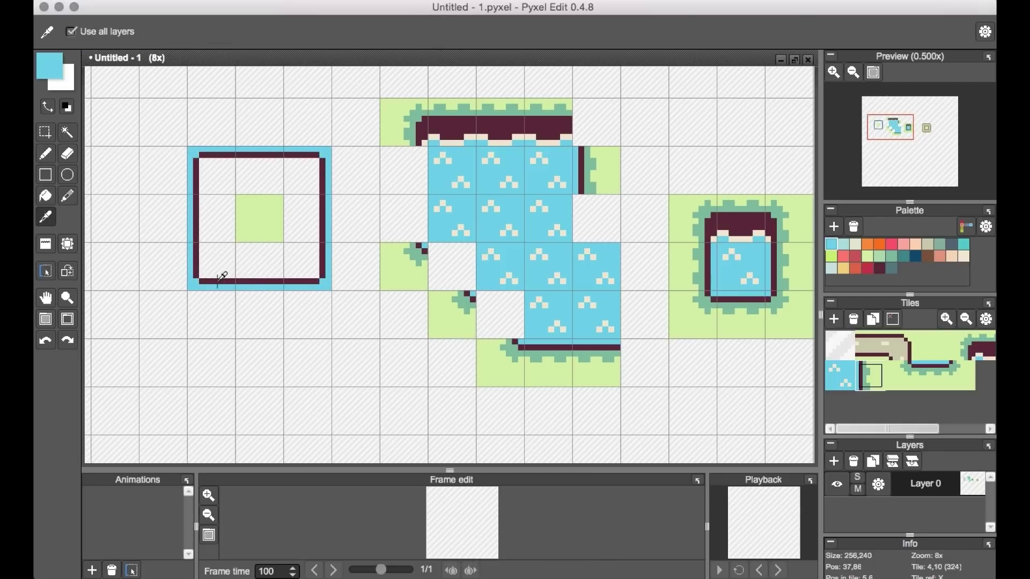
click(221, 278)
mouse_move(204, 274)
mouse_down()
mouse_move(317, 269)
mouse_move(201, 263)
mouse_up()
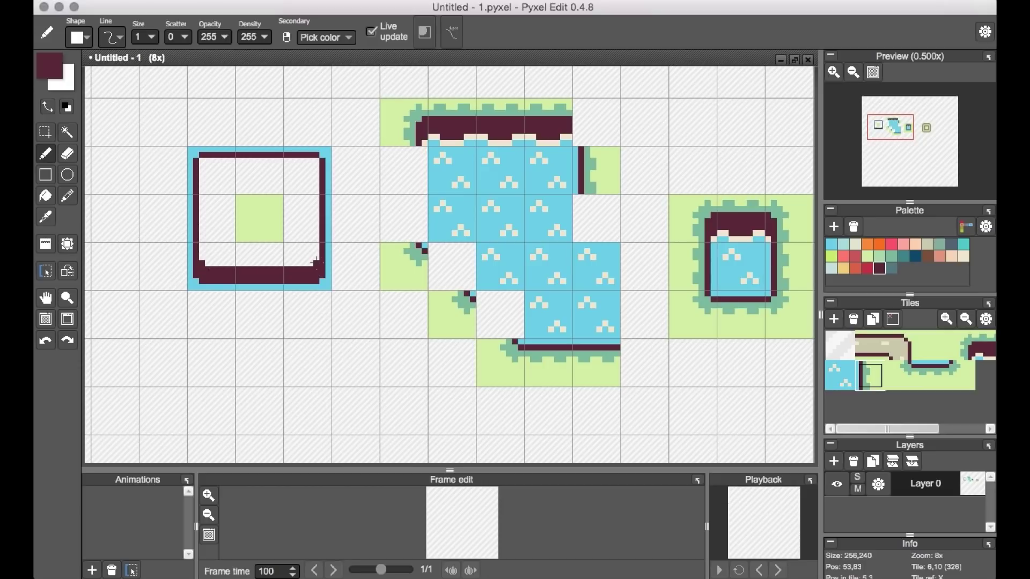
mouse_move(908, 335)
mouse_down()
mouse_move(262, 280)
mouse_move(332, 332)
mouse_move(300, 289)
mouse_move(317, 160)
mouse_move(202, 255)
mouse_up()
- Give the left square a green inner border and fill its interior with grass
alt+click(243, 286)
alt+click(281, 258)
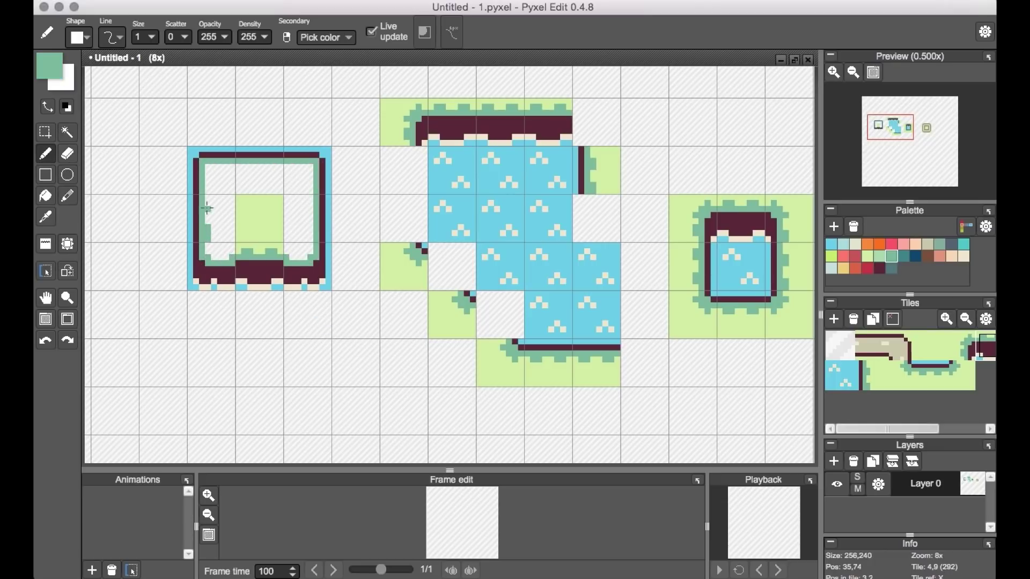
alt+click(268, 202)
key(f)
click(220, 177)
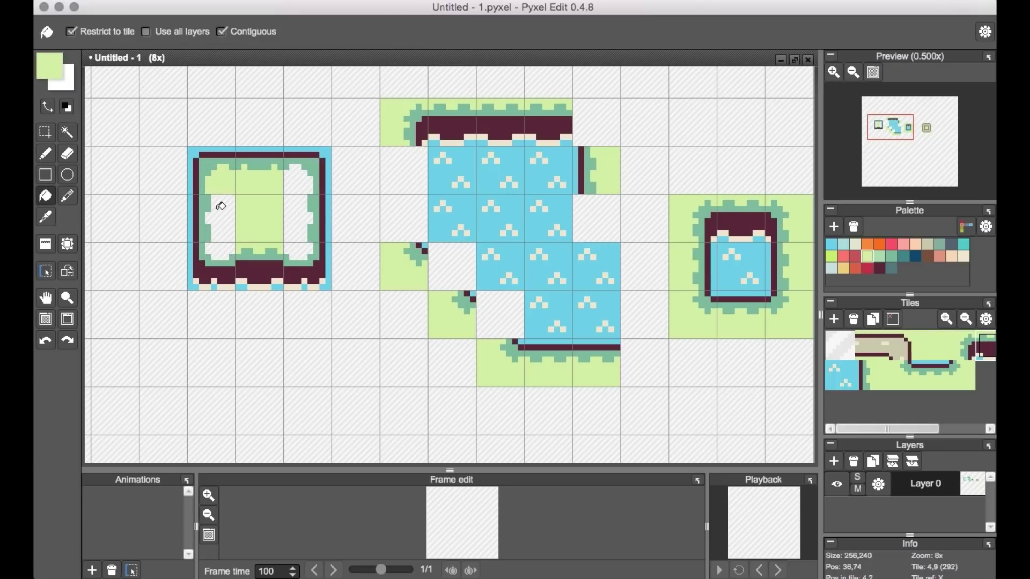
click(221, 215)
- Stamp grass-bordered tiles into the lake's gaps and right shore, then start a 2x2 grass patch
scroll(338, 214, down, 2)
key(t)
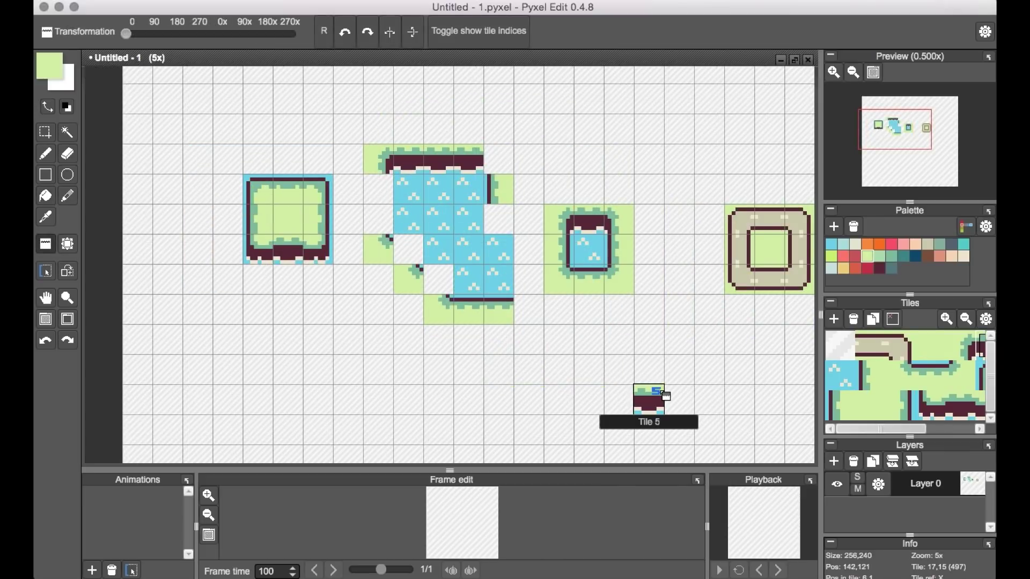
drag(408, 250, 437, 281)
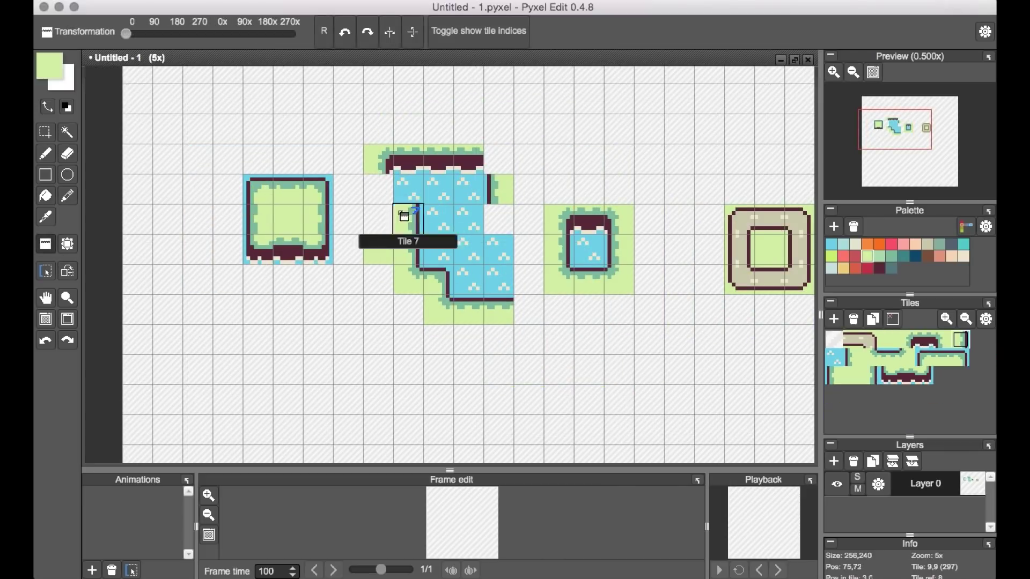
click(499, 220)
click(529, 220)
click(528, 249)
click(528, 279)
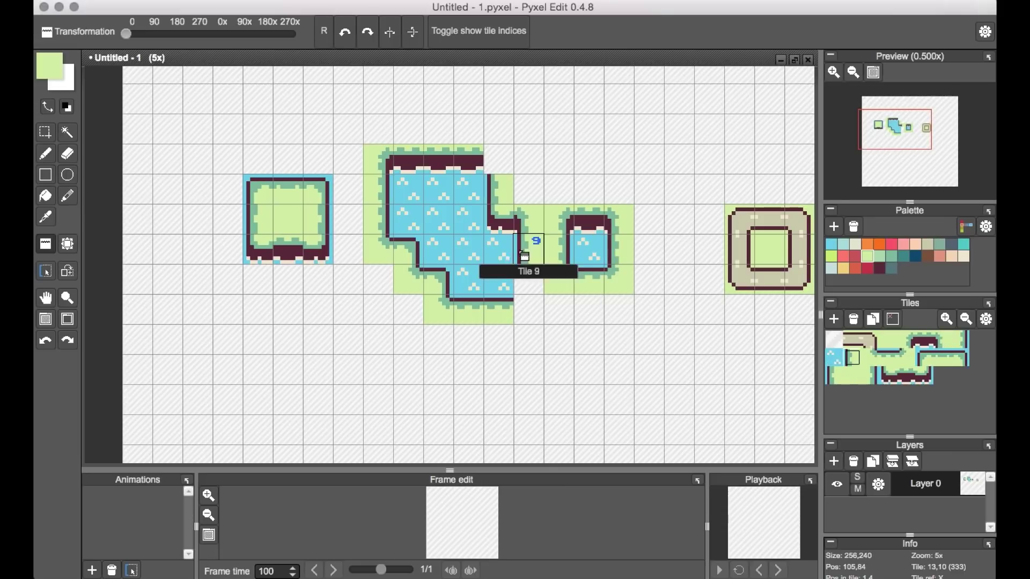
click(528, 310)
click(499, 160)
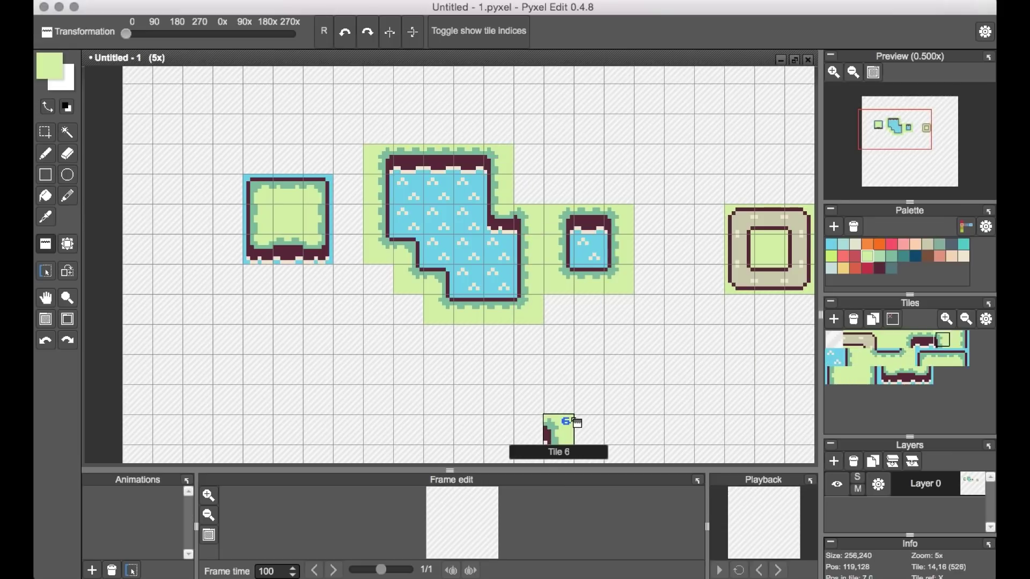
mouse_move(228, 278)
mouse_down()
mouse_move(346, 288)
mouse_move(228, 250)
mouse_up()
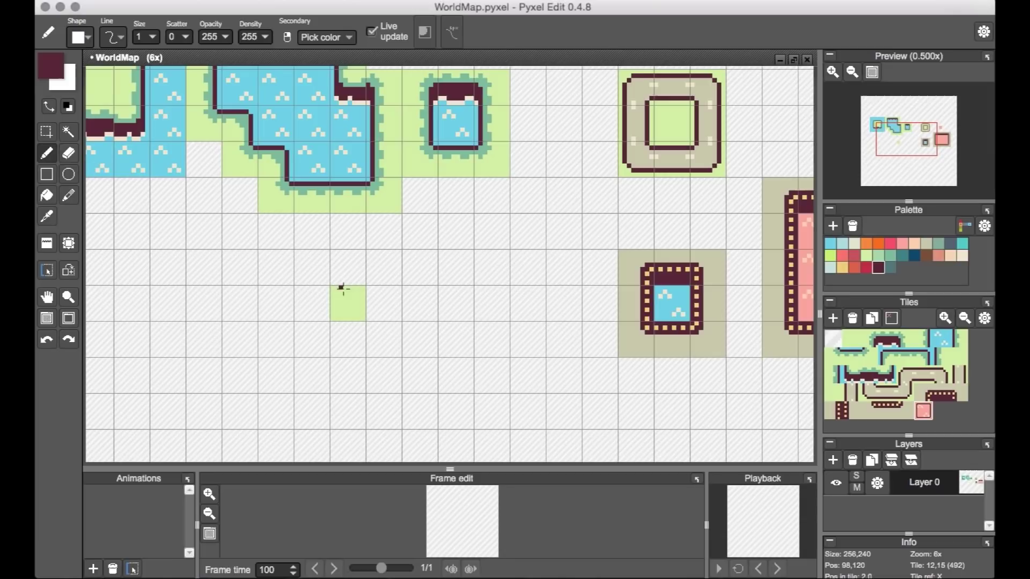
mouse_move(342, 288)
mouse_down()
mouse_move(383, 288)
mouse_move(337, 265)
mouse_move(363, 278)
mouse_move(348, 250)
mouse_move(334, 275)
mouse_move(357, 281)
mouse_up()
- Undo the stray stroke and fill the tree canopy with teal green
key(ctrl+z)
click(890, 256)
key(f)
click(345, 271)
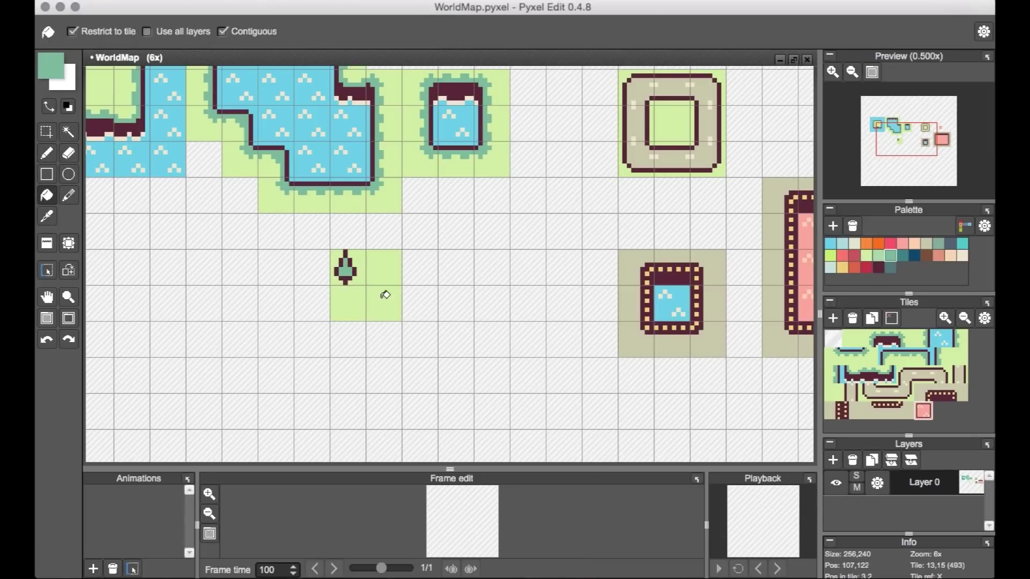
- Sample grass and maroon from the canvas and draw more maroon tree outlines
key(b)
alt+click(359, 269)
alt+click(345, 266)
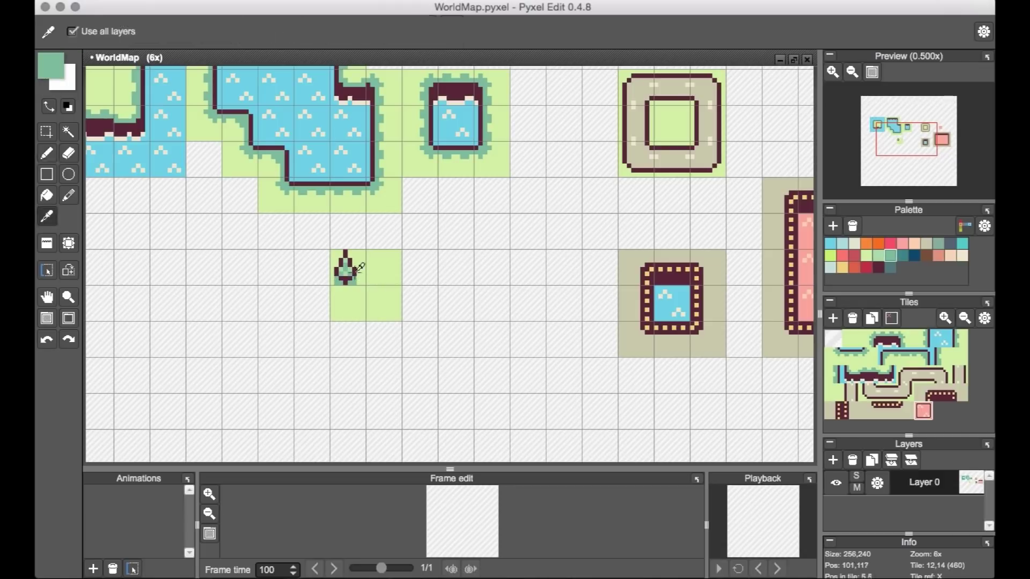
drag(354, 260, 368, 278)
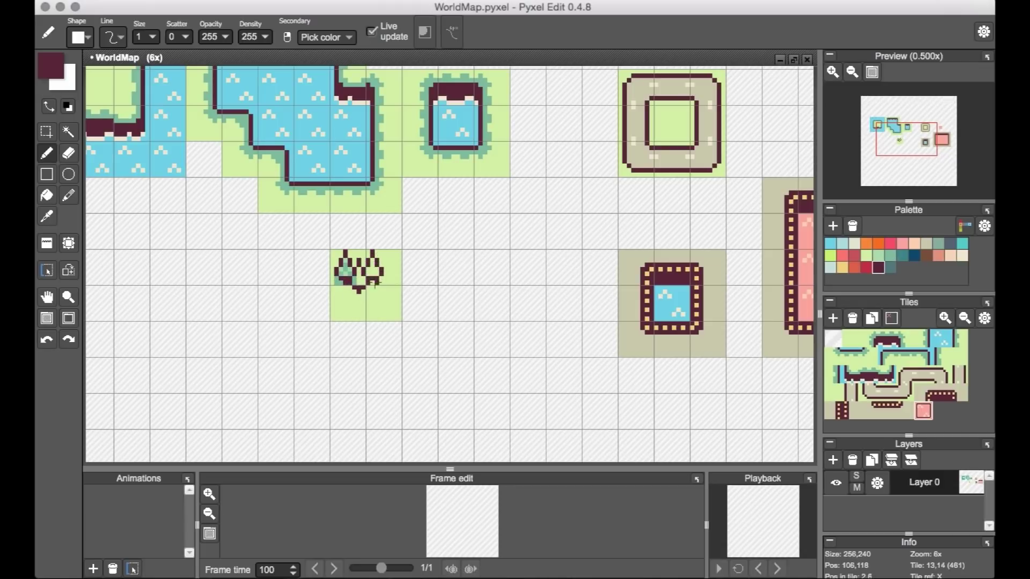
key(ctrl+z)
- Outline trees on the tile's right and lower left, painting their foliage teal
alt+click(345, 271)
alt+click(401, 293)
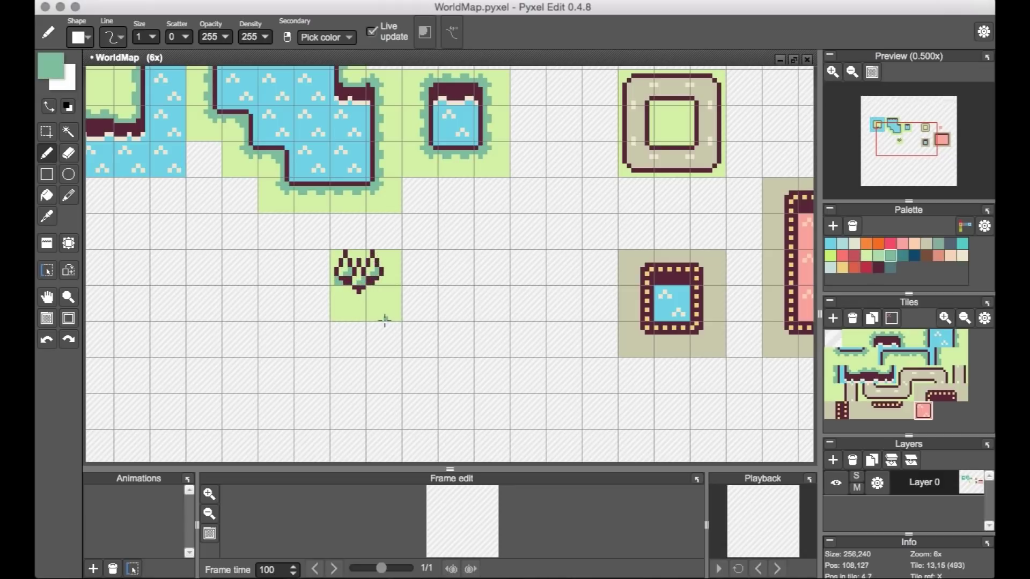
alt+click(385, 256)
drag(385, 256, 395, 273)
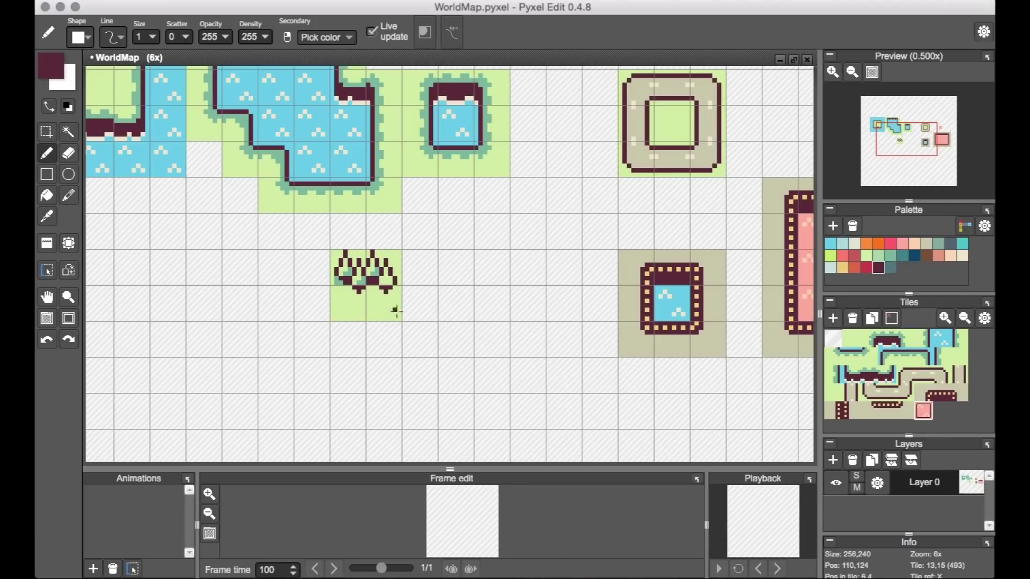
key(ctrl+z)
key(ctrl+z)
mouse_move(342, 286)
mouse_down()
mouse_move(333, 314)
mouse_move(369, 320)
mouse_move(362, 298)
mouse_move(371, 309)
mouse_move(372, 290)
mouse_move(368, 318)
mouse_move(382, 309)
mouse_move(394, 328)
mouse_move(368, 290)
mouse_move(371, 320)
mouse_up()
alt+click(377, 296)
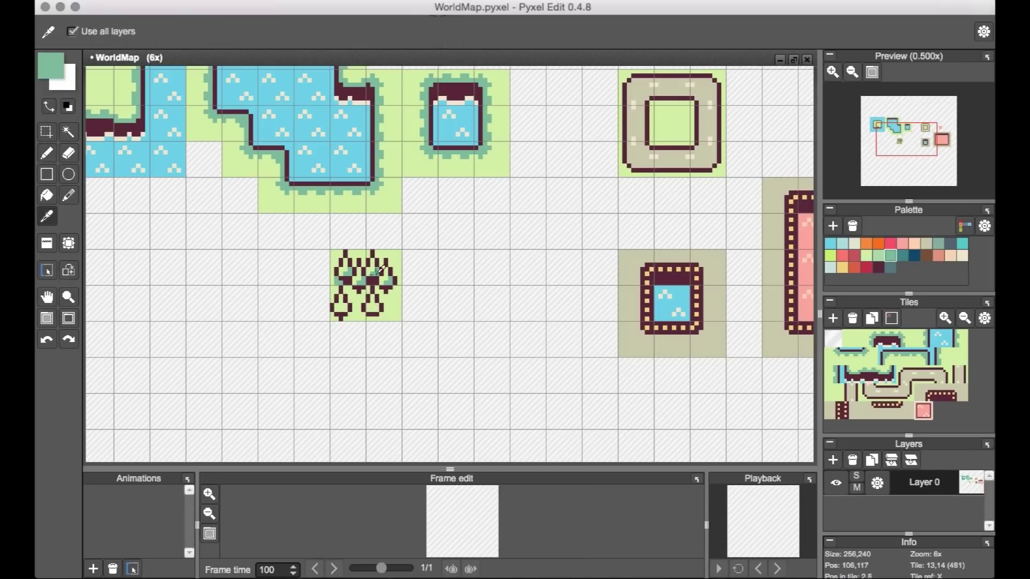
alt+click(373, 321)
- Stamp copies of the tree tile beside and below the original
key(t)
click(437, 266)
click(509, 267)
click(582, 267)
click(293, 303)
click(366, 339)
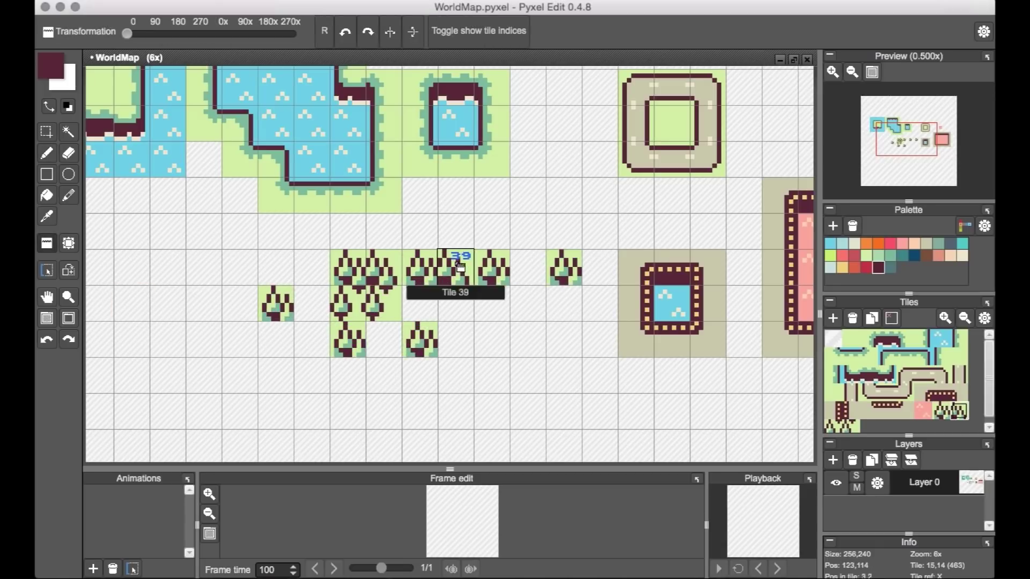
click(439, 339)
- Stamp a second tree tile into empty cells, extending the forest to the blue city
click(837, 429)
click(437, 303)
click(510, 303)
click(582, 303)
click(437, 375)
click(292, 339)
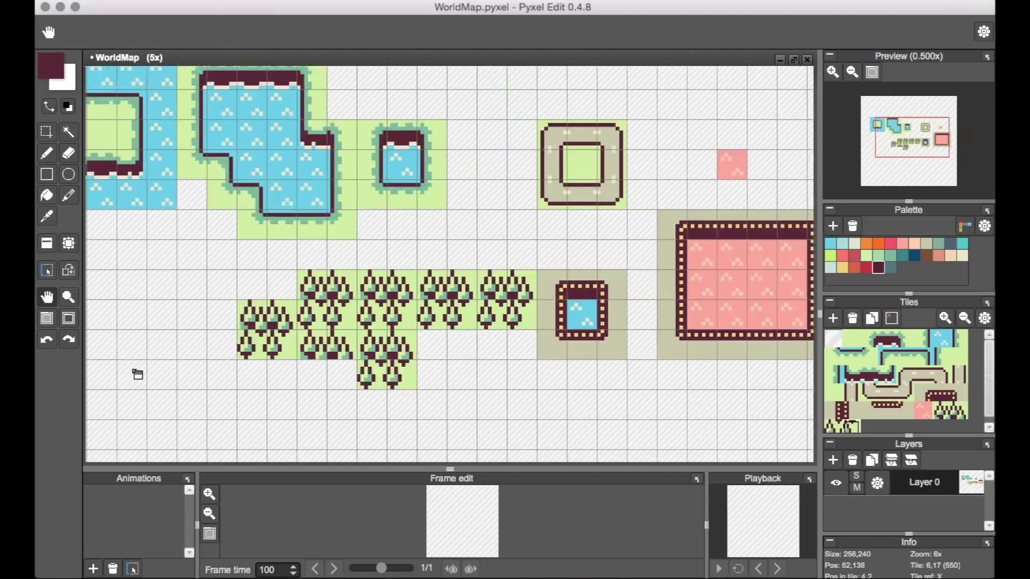
- Fill the empty cells below the forest with grass green and start a new tile
key(f)
click(385, 375)
key(t)
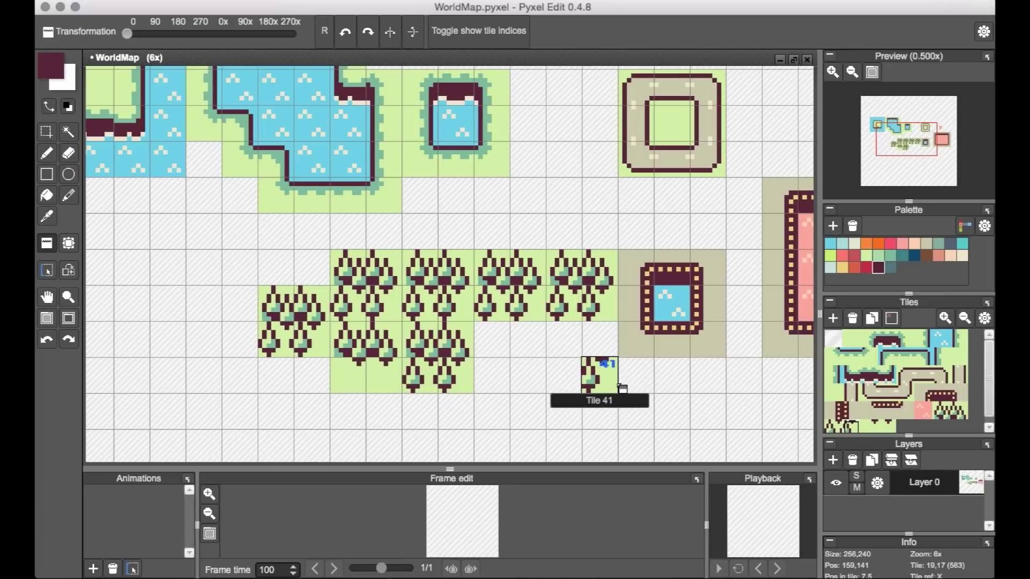
click(538, 362)
key(f)
click(538, 363)
- Discard the salmon stroke and stamp a row of peach sand tiles
key(b)
click(938, 257)
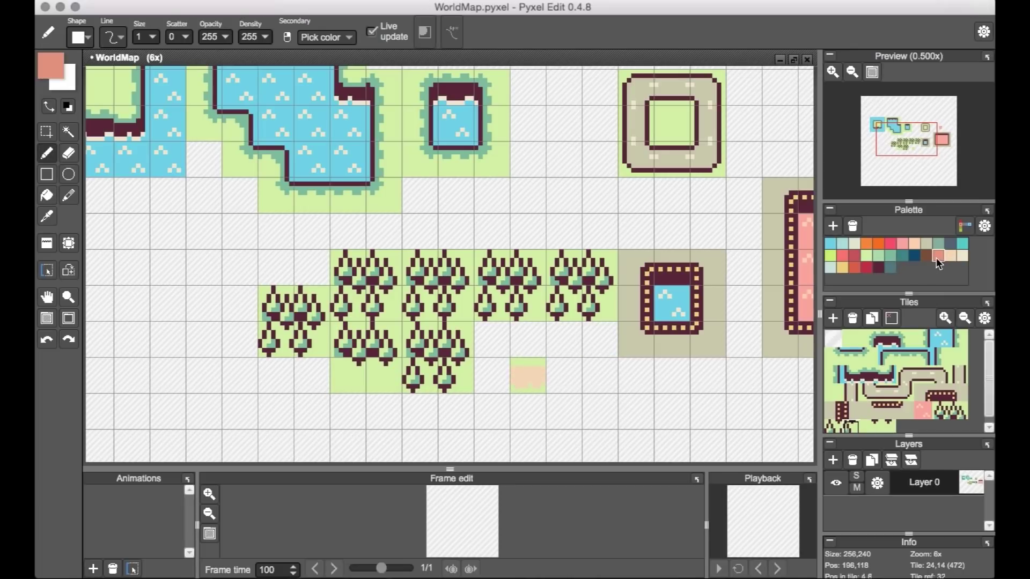
key(super+z)
key(t)
click(905, 426)
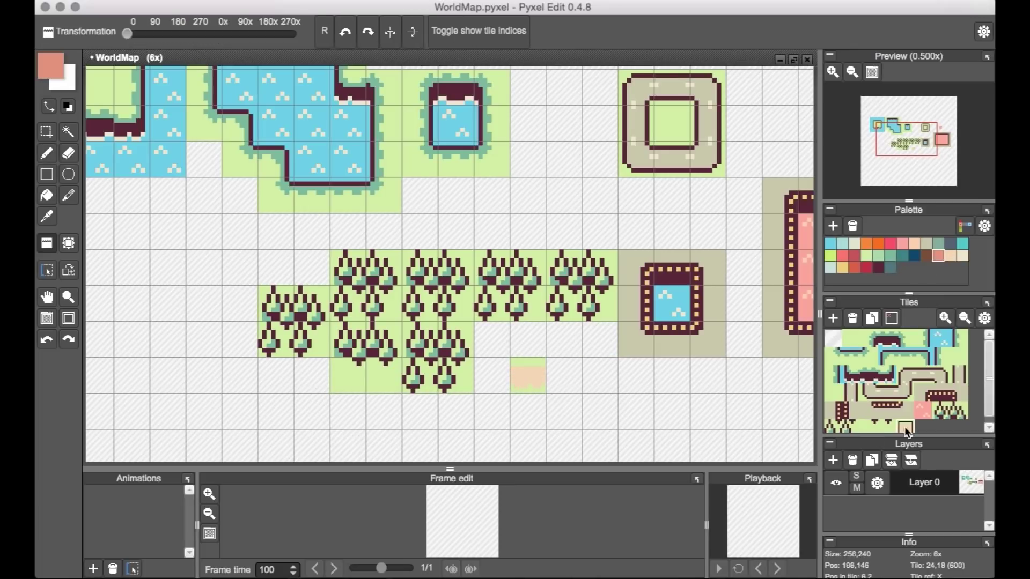
drag(563, 376, 600, 376)
- Stamp a horizontally mirrored sand tile at the strip's left end
key(f)
key(b)
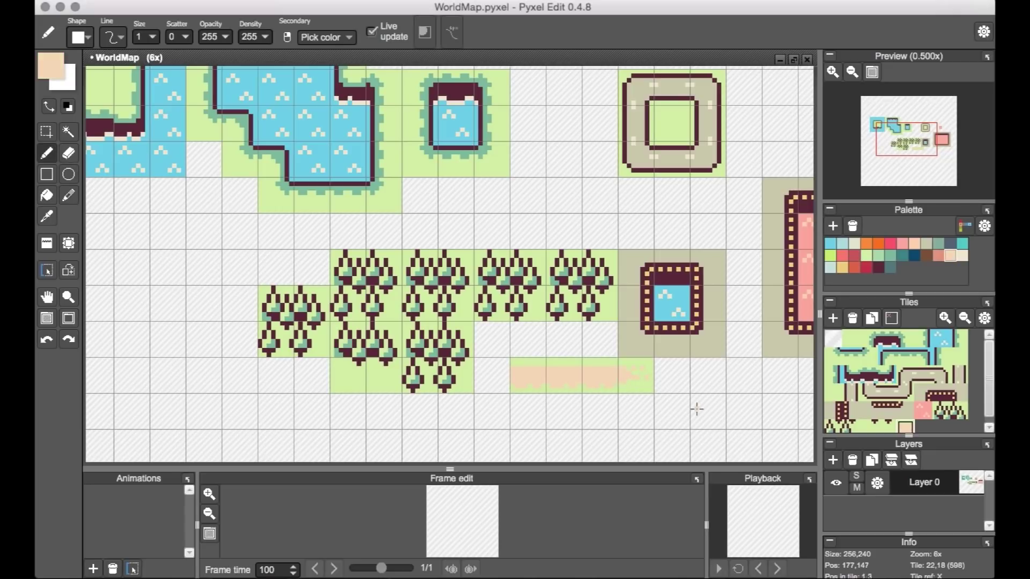
key(t)
key(x)
click(491, 376)
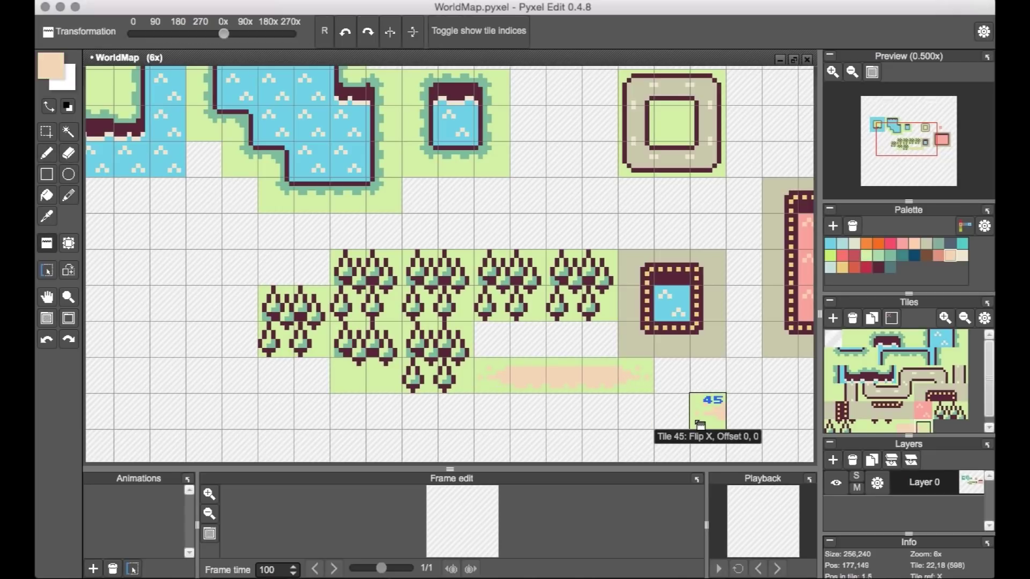
- Place a road tile below the sand and pencil its end cap with grass edges
scroll(700, 424, down, 3)
click(560, 333)
key(b)
alt+click(590, 324)
mouse_move(589, 321)
mouse_down()
mouse_move(593, 346)
mouse_move(611, 323)
mouse_up()
alt+click(569, 335)
right_click(557, 335)
right_click(613, 350)
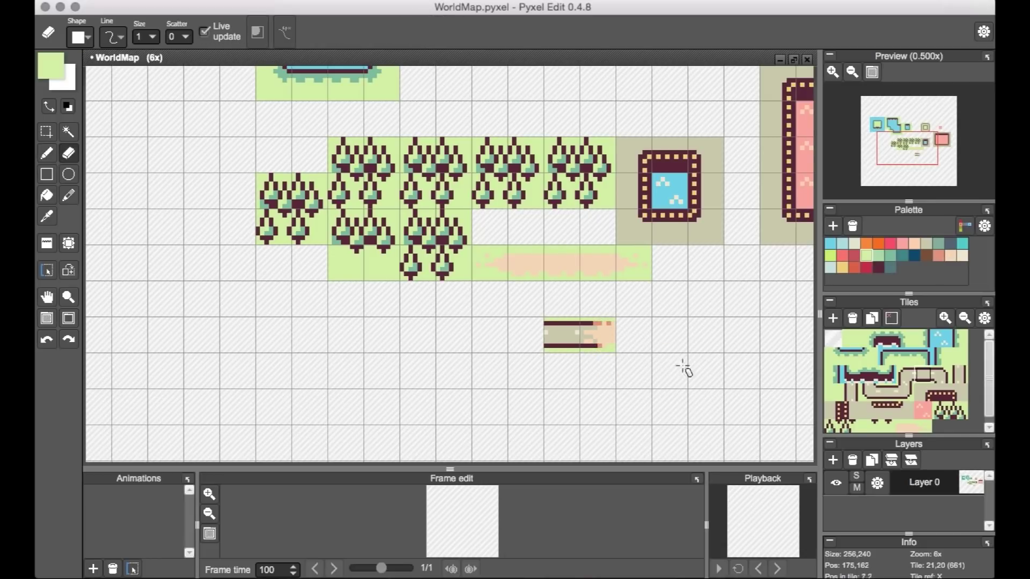
right_click(600, 335)
- Stamp grass-edged road tiles along the row in both directions
key(t)
drag(510, 335, 434, 336)
click(343, 335)
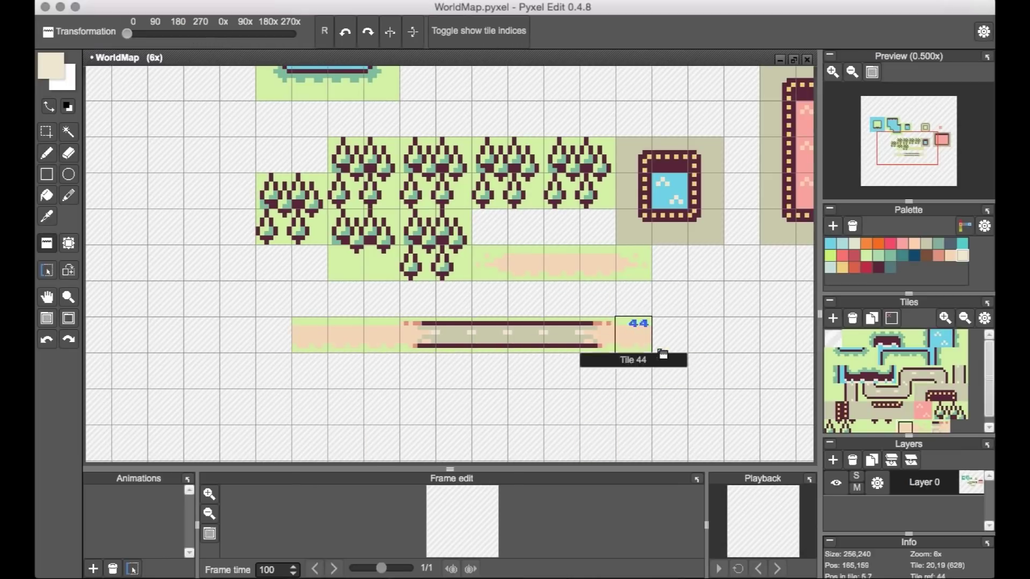
click(670, 335)
click(273, 335)
click(201, 335)
click(740, 336)
- Finish the road's end, clear the T-junction cell, and outline a maroon building
key(b)
alt+click(479, 346)
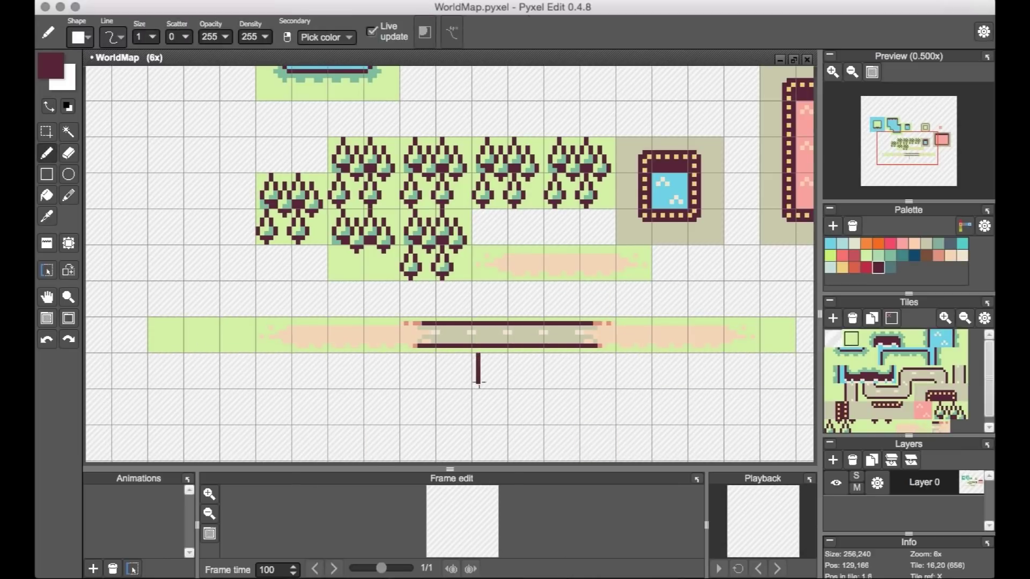
key(t)
click(490, 335)
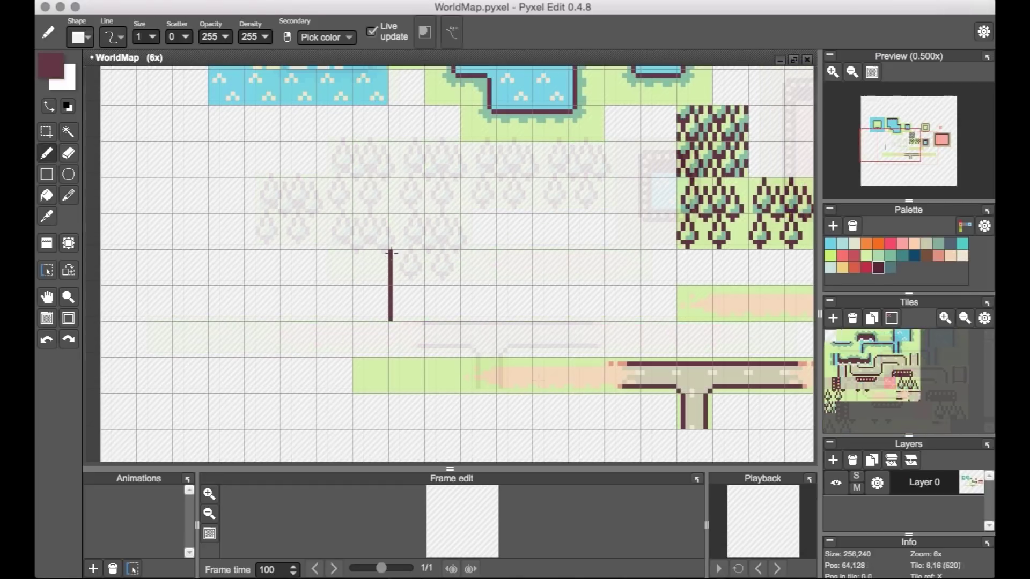
drag(391, 250, 407, 320)
- Fill the building rectangle pink and draw a peach band across its top
key(f)
click(406, 294)
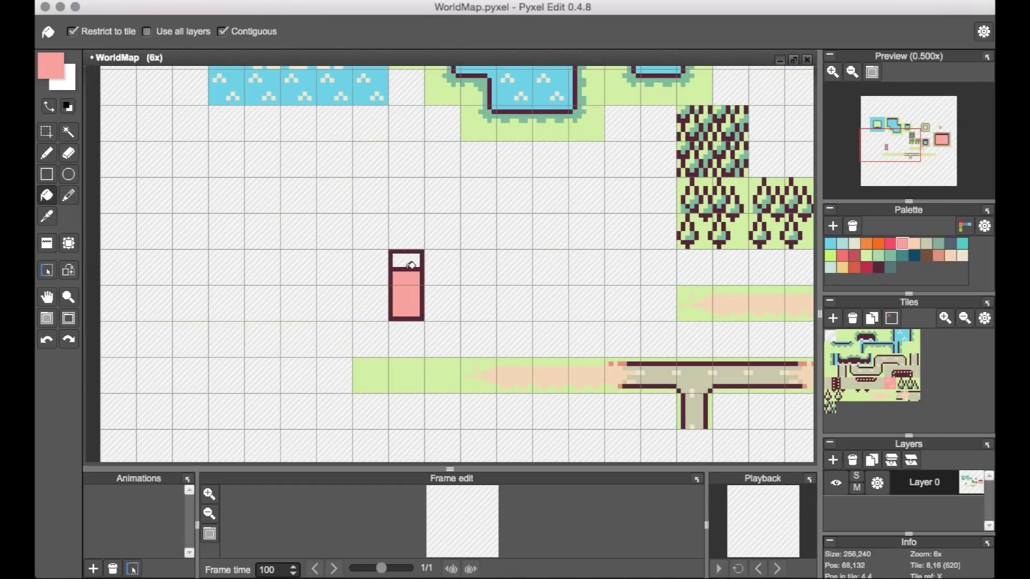
key(b)
key(i)
mouse_move(393, 268)
mouse_down()
mouse_move(412, 261)
mouse_move(394, 283)
mouse_up()
click(427, 260)
key(b)
- Stripe the building in pinks and add two maroon window pixels
click(890, 243)
alt+click(409, 318)
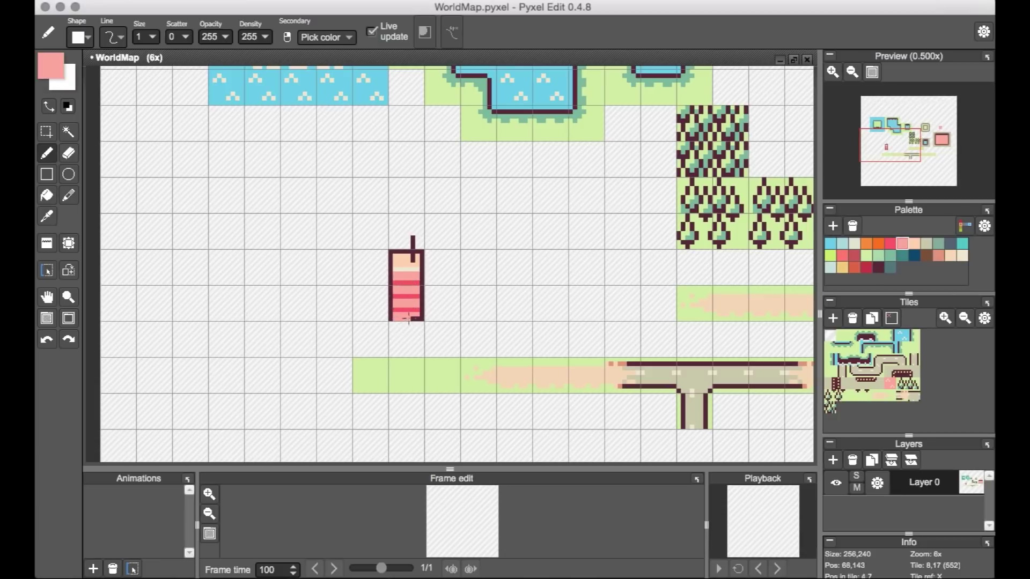
click(852, 258)
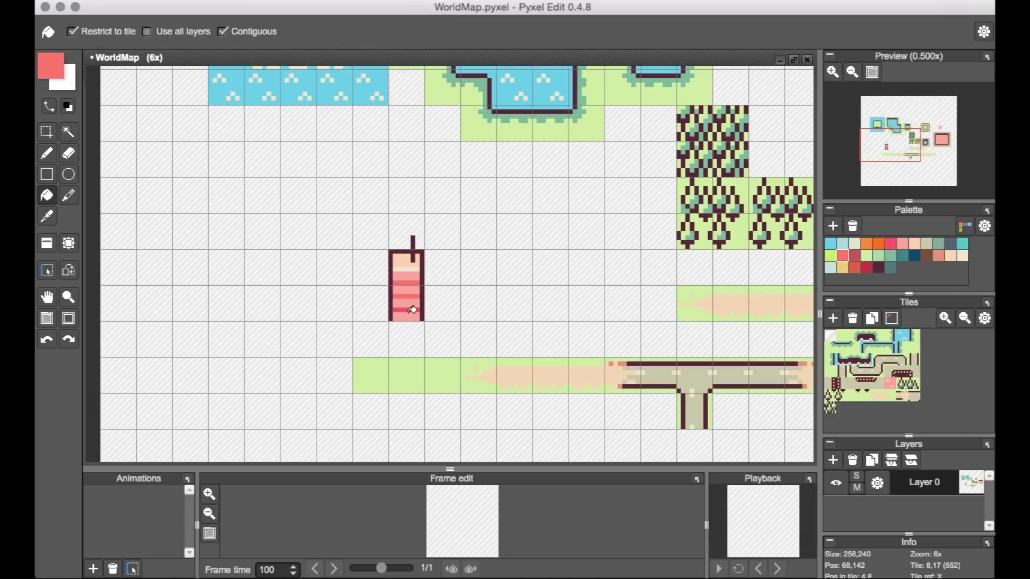
alt+click(422, 252)
click(413, 278)
click(398, 277)
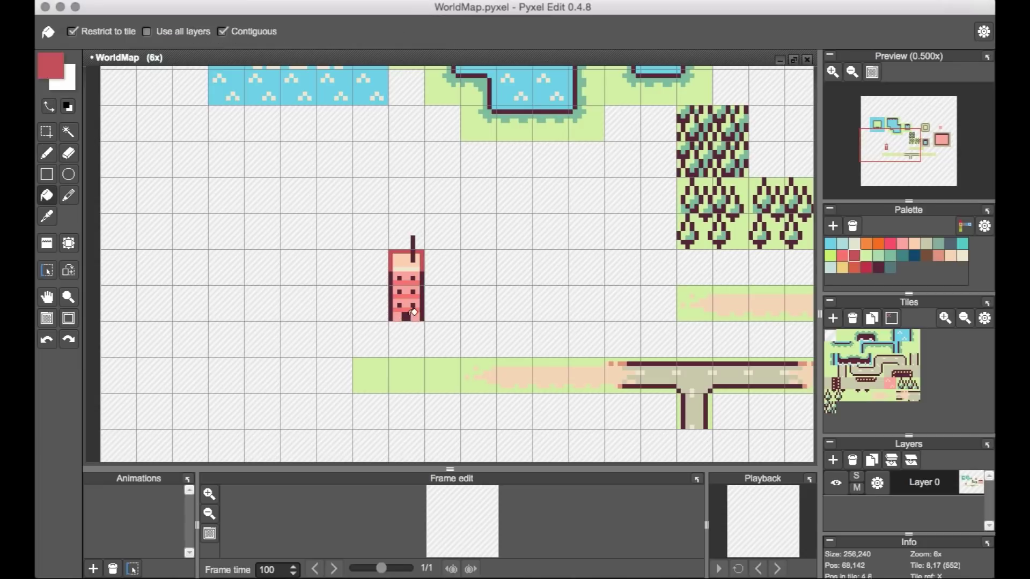
- Paint red-pink pixels at the building's lower right and along its roof slope
alt+click(397, 259)
alt+click(423, 252)
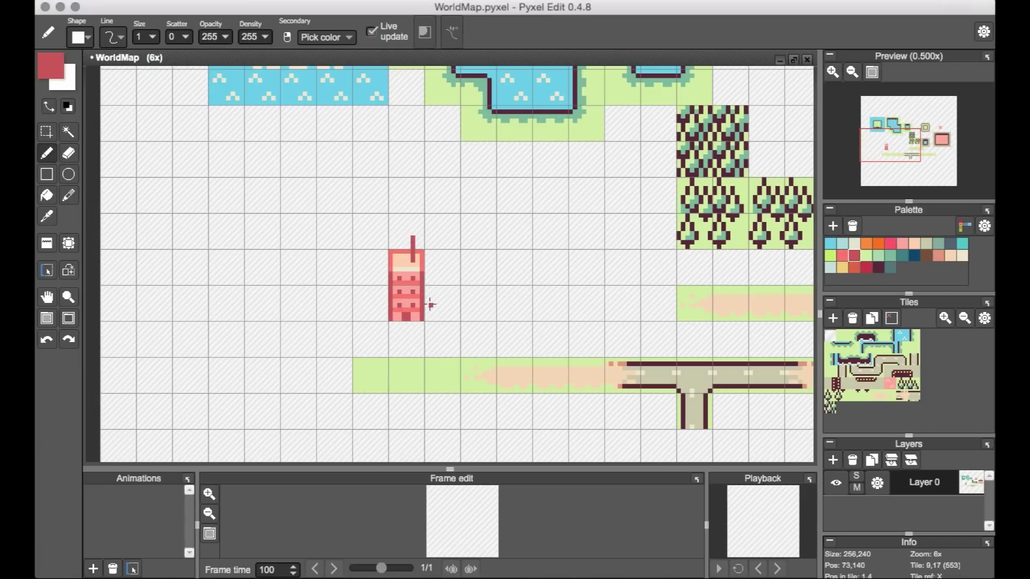
alt+click(405, 258)
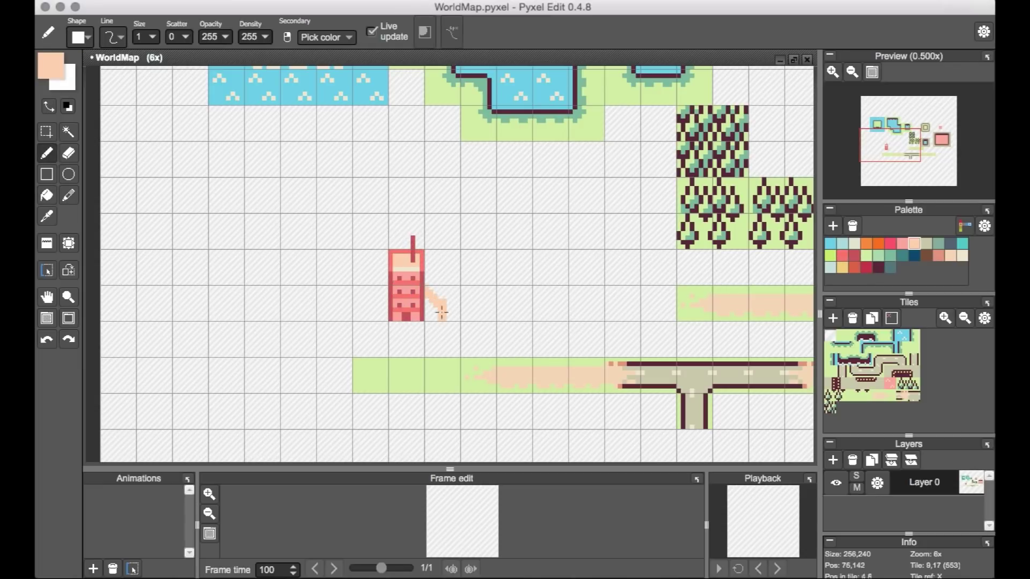
alt+click(423, 311)
click(432, 310)
drag(444, 296, 432, 284)
- Add a green row along the base, a maroon post, and fill the roof slope beige
alt+click(431, 297)
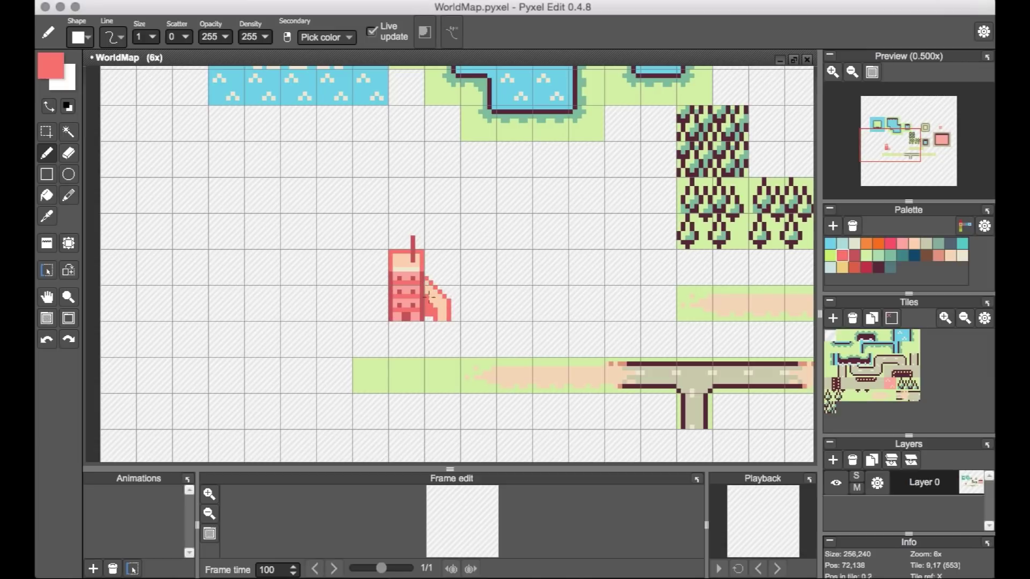
alt+click(419, 370)
mouse_move(433, 326)
mouse_down()
mouse_move(392, 325)
mouse_move(457, 318)
mouse_move(450, 356)
mouse_up()
alt+click(455, 326)
alt+click(476, 328)
key(f)
click(445, 309)
key(b)
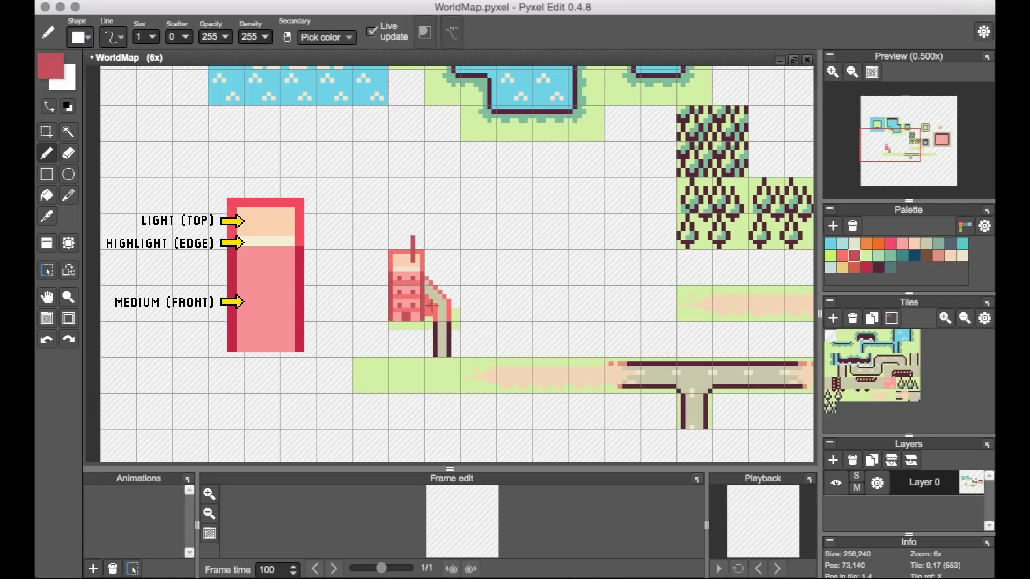
- Draw maroon road edges under the post and fill the road link beige
alt+click(456, 322)
key(ctrl+z)
alt+click(450, 368)
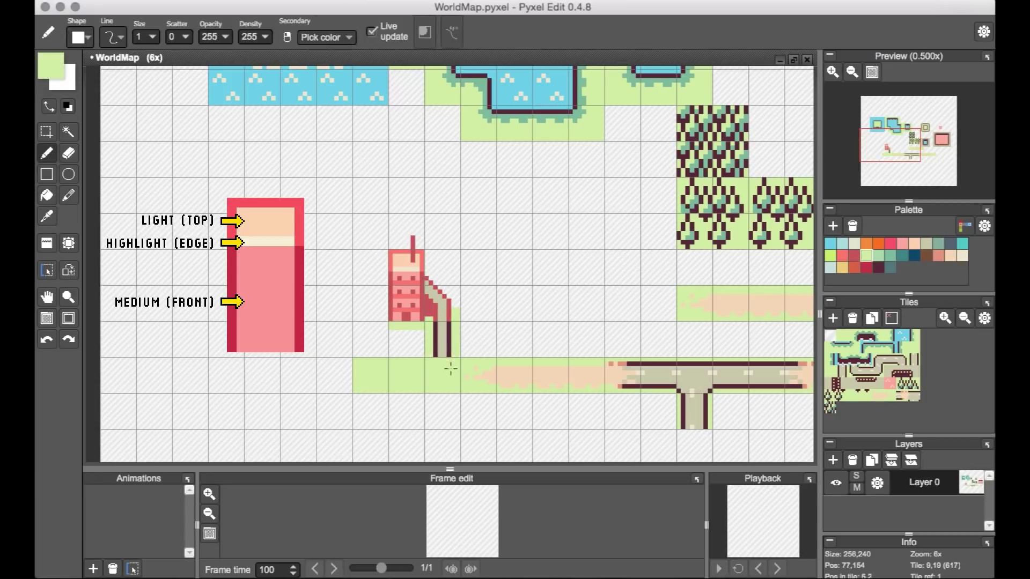
alt+click(457, 361)
mouse_move(460, 363)
mouse_down()
mouse_move(429, 363)
mouse_move(460, 385)
mouse_up()
key(f)
alt+click(442, 343)
click(442, 375)
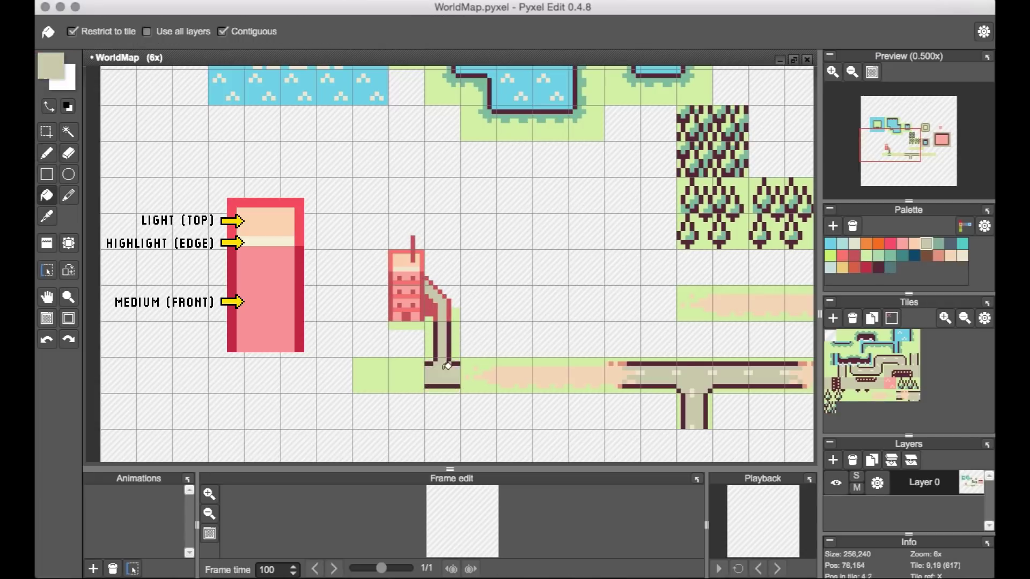
key(b)
alt+click(442, 282)
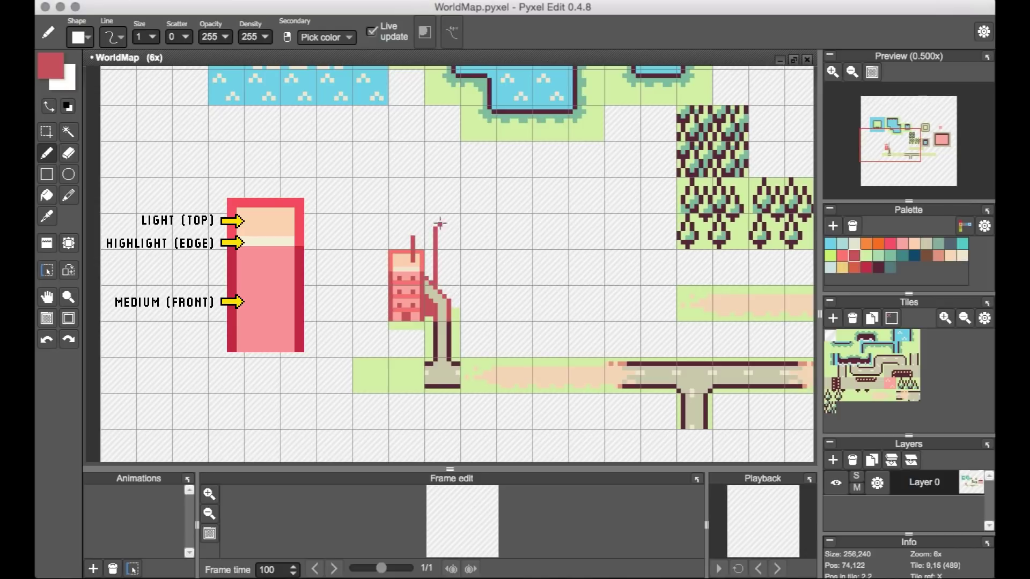
- Outline the tower, add a peach highlight line, and fill its right half pink
drag(478, 228, 476, 299)
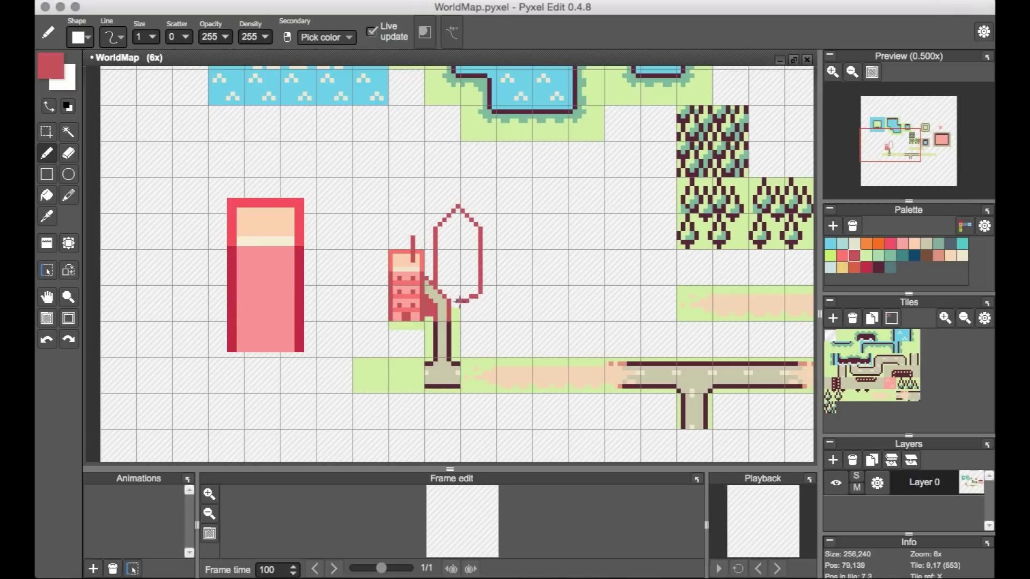
key(ctrl+z)
alt+click(407, 260)
drag(454, 214, 453, 297)
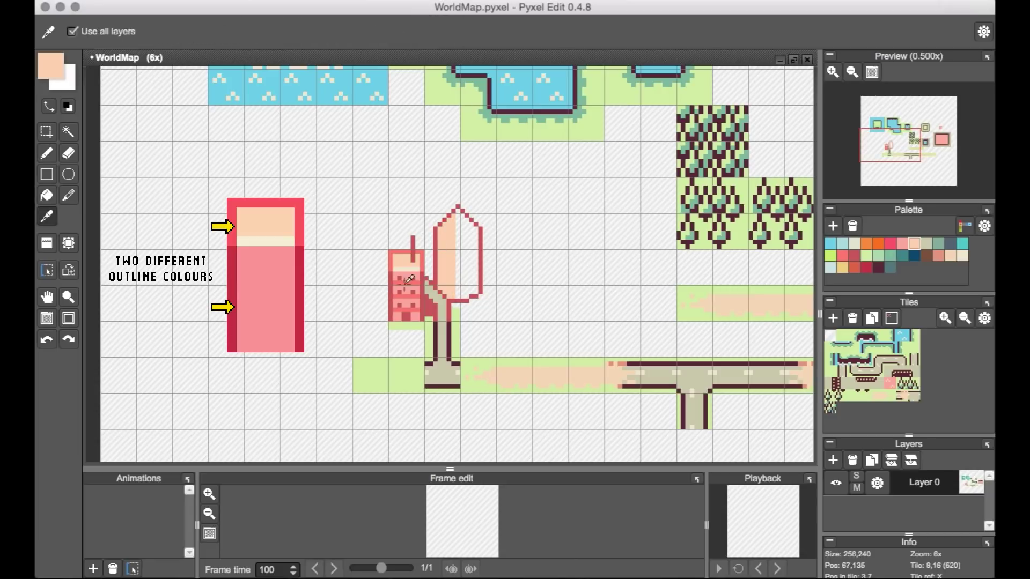
alt+click(408, 279)
key(f)
click(468, 257)
key(b)
- Shade the tower with pink, red, salmon and peach pixels, undoing missteps
alt+click(456, 236)
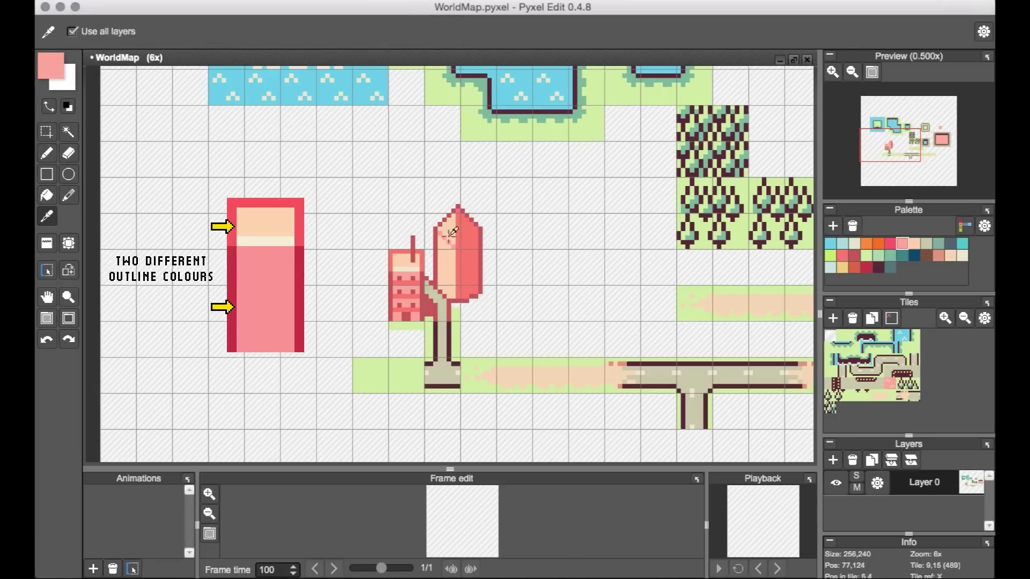
alt+click(471, 236)
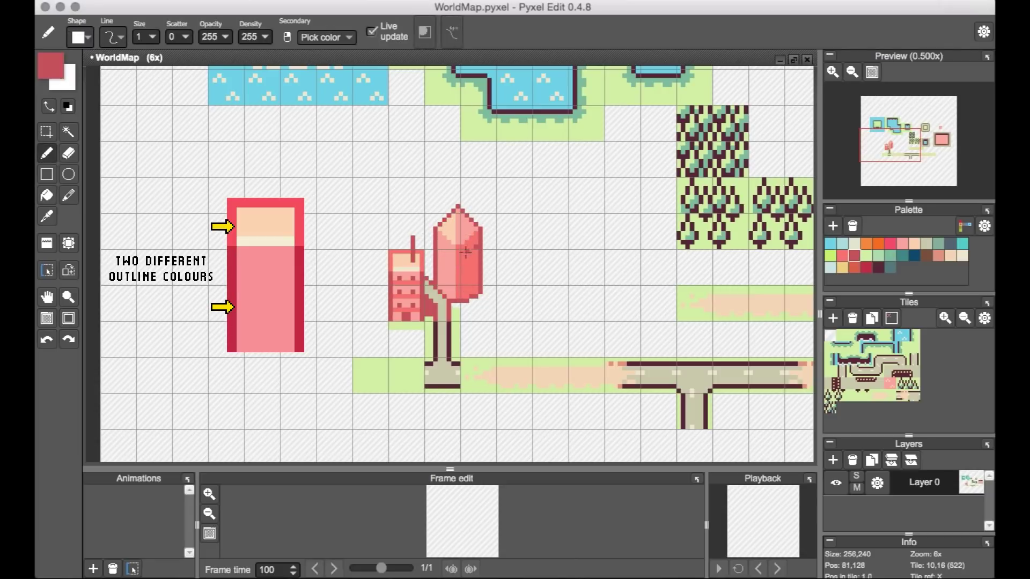
alt+click(476, 260)
key(ctrl+z)
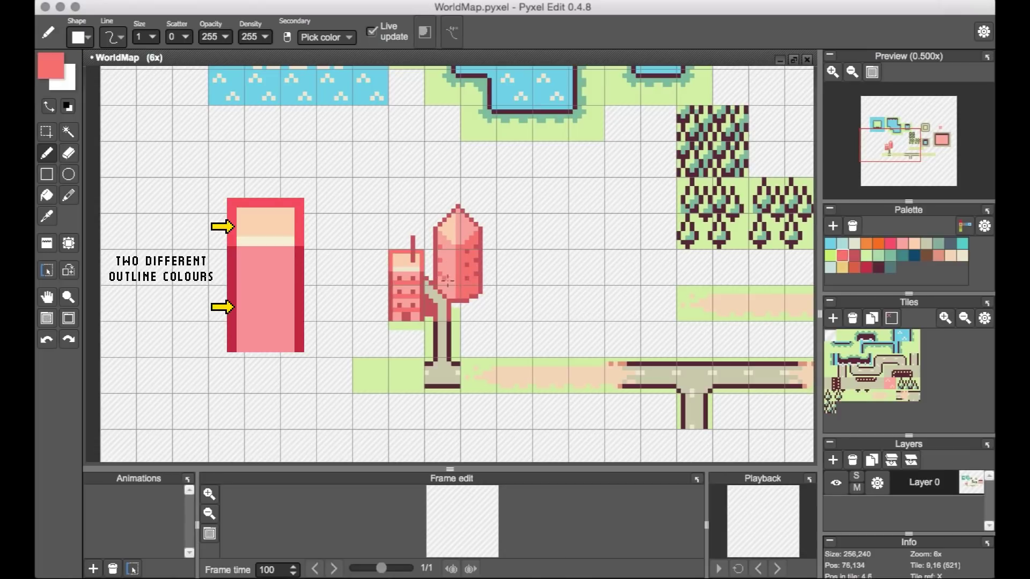
alt+click(459, 243)
key(ctrl+z)
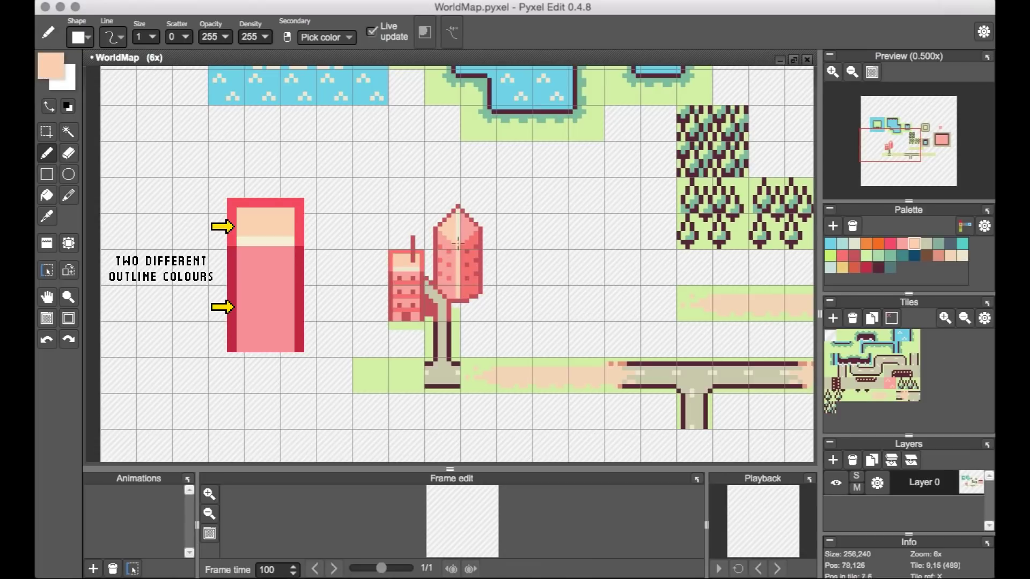
key(ctrl+z)
alt+click(465, 247)
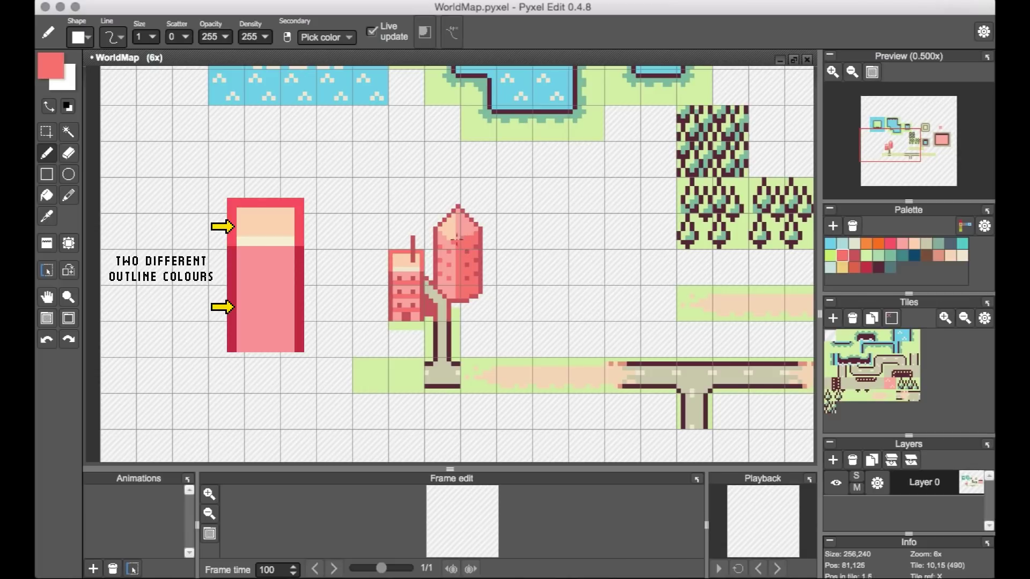
alt+click(480, 287)
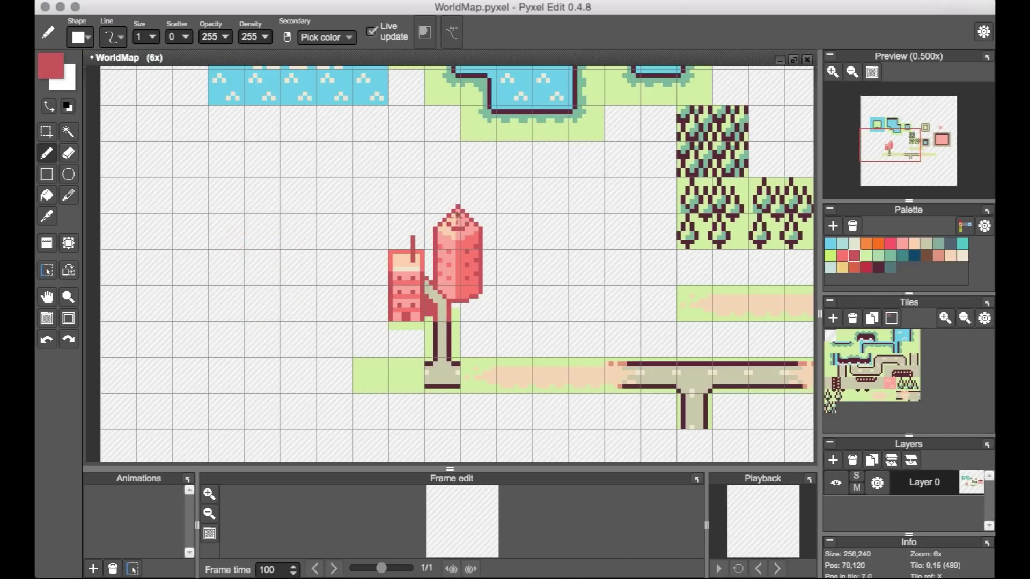
key(ctrl+z)
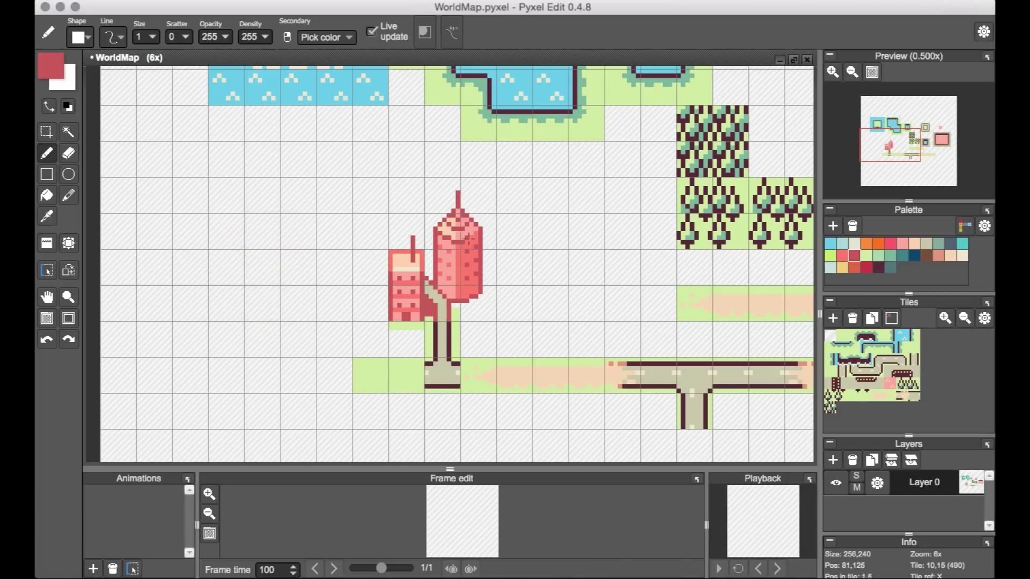
alt+click(455, 228)
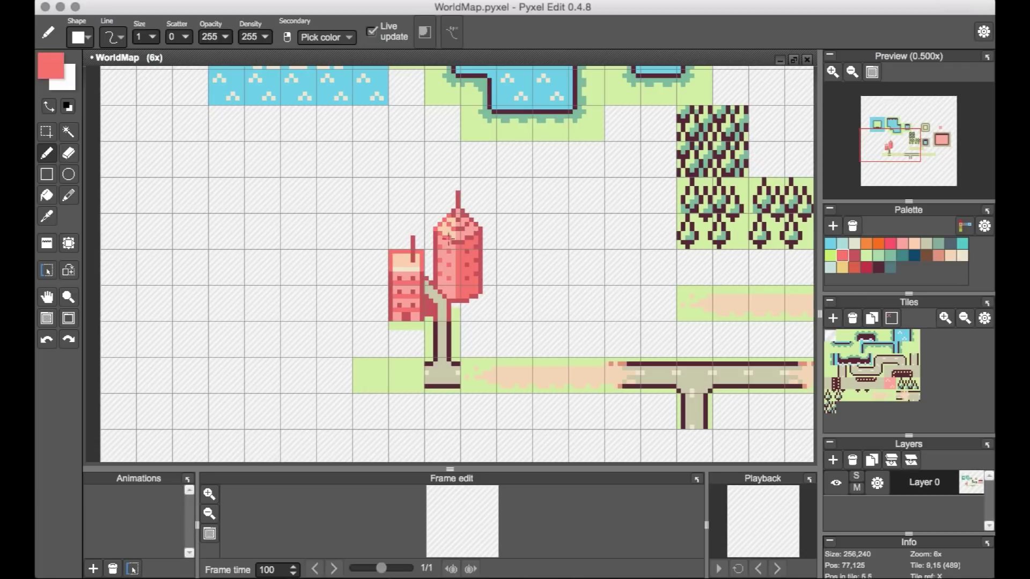
alt+click(447, 239)
- Outline a taller building behind the small one and paint its interior salmon pink
drag(442, 206, 398, 202)
alt+click(436, 213)
drag(424, 268, 434, 209)
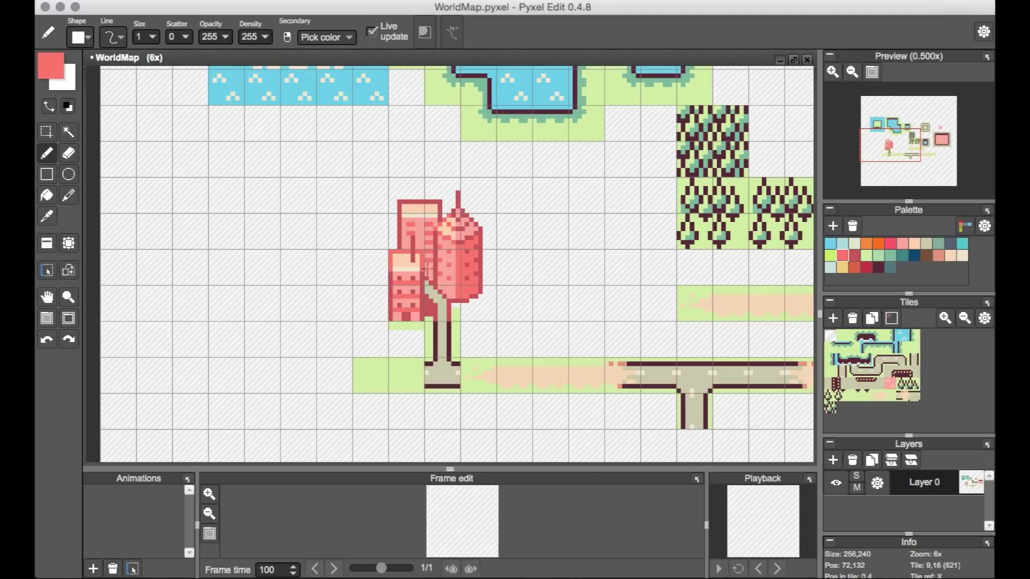
- Add a short red line left of the buildings and paint the left building's lower box dark red
alt+click(443, 318)
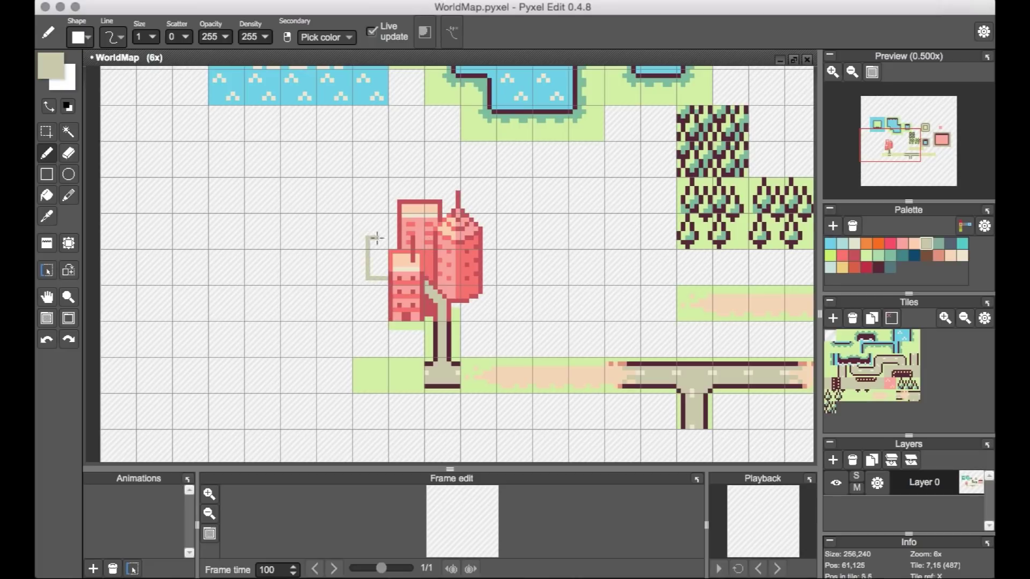
alt+click(399, 231)
drag(397, 229, 356, 231)
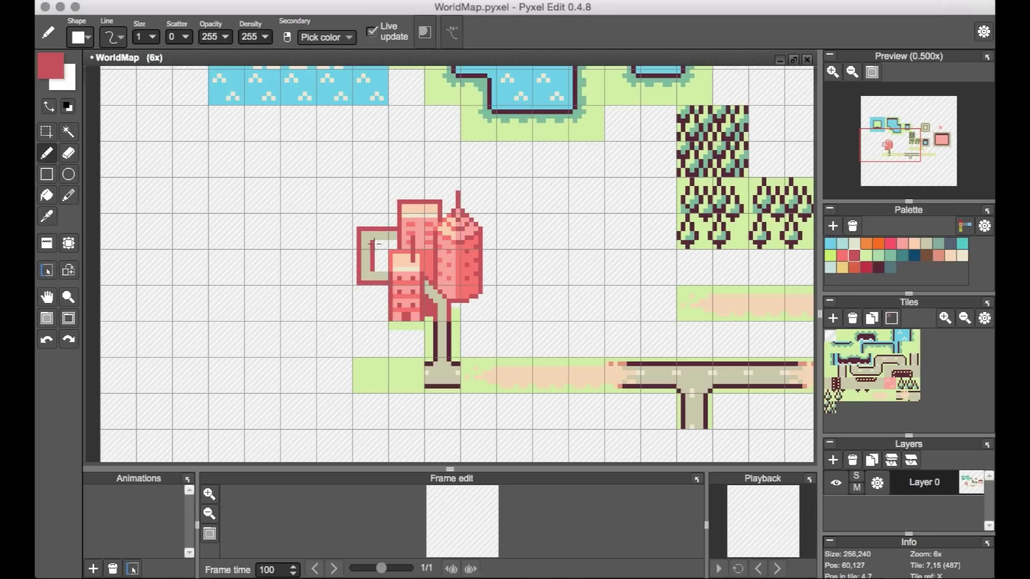
drag(370, 300, 376, 312)
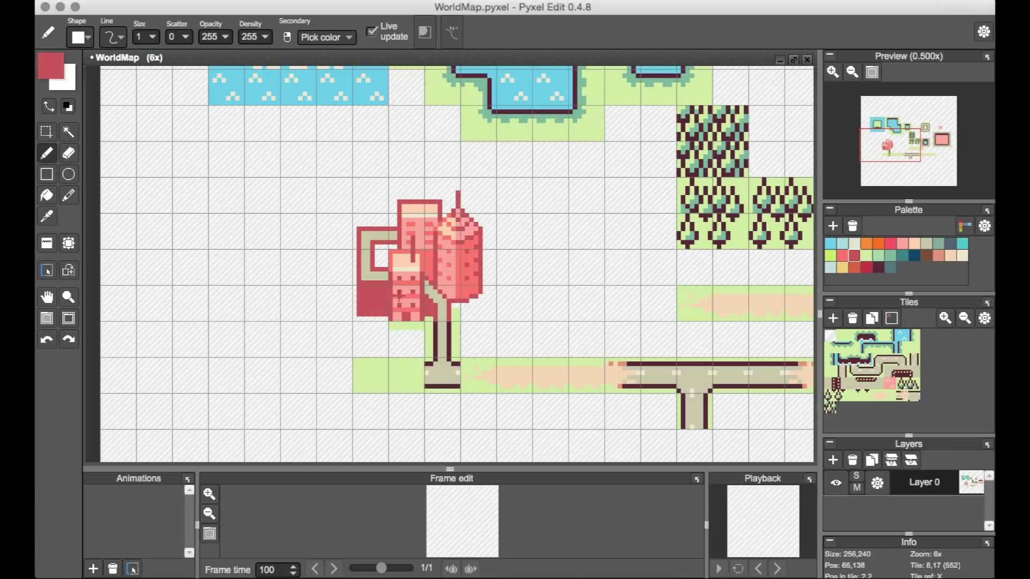
alt+click(394, 349)
alt+click(471, 298)
key(ctrl+z)
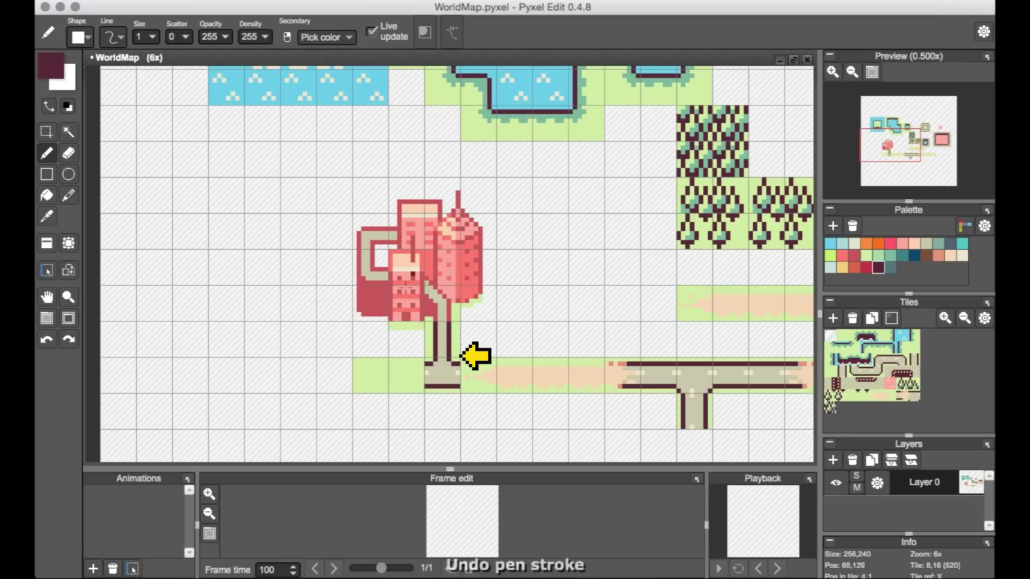
- Paint a mint green bush under the tower
alt+click(456, 321)
drag(456, 319, 485, 304)
alt+click(483, 314)
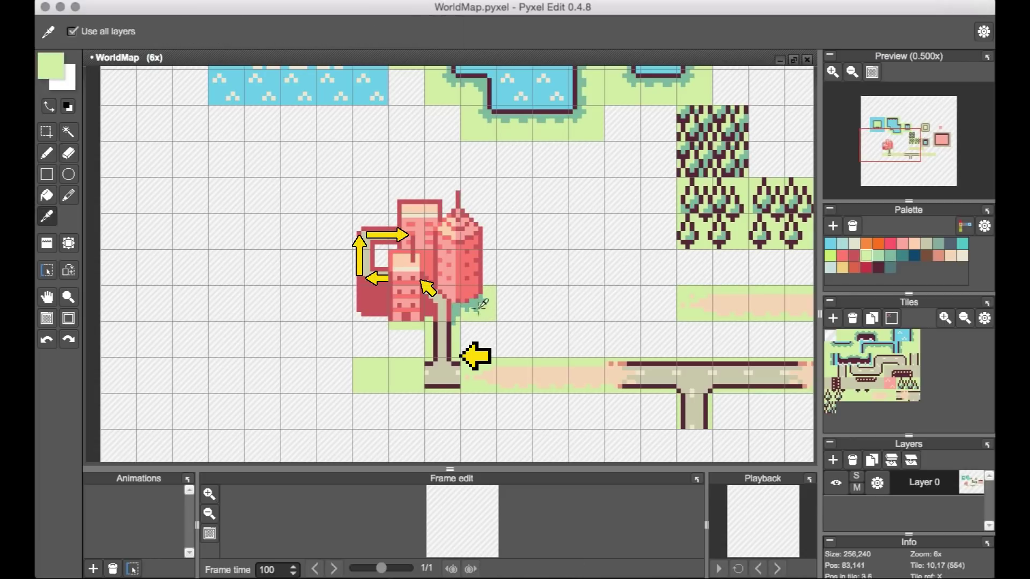
alt+click(445, 291)
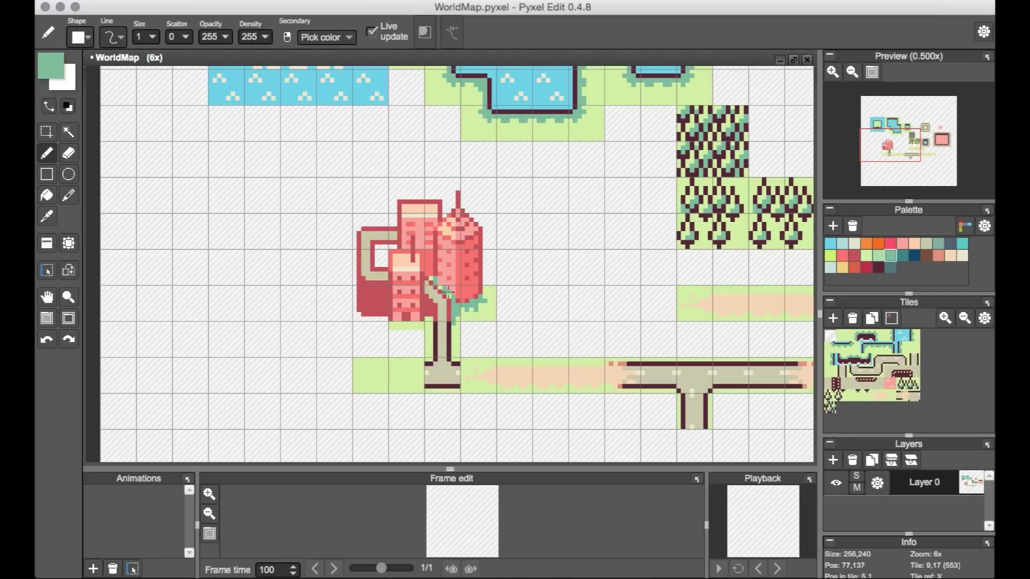
alt+click(413, 279)
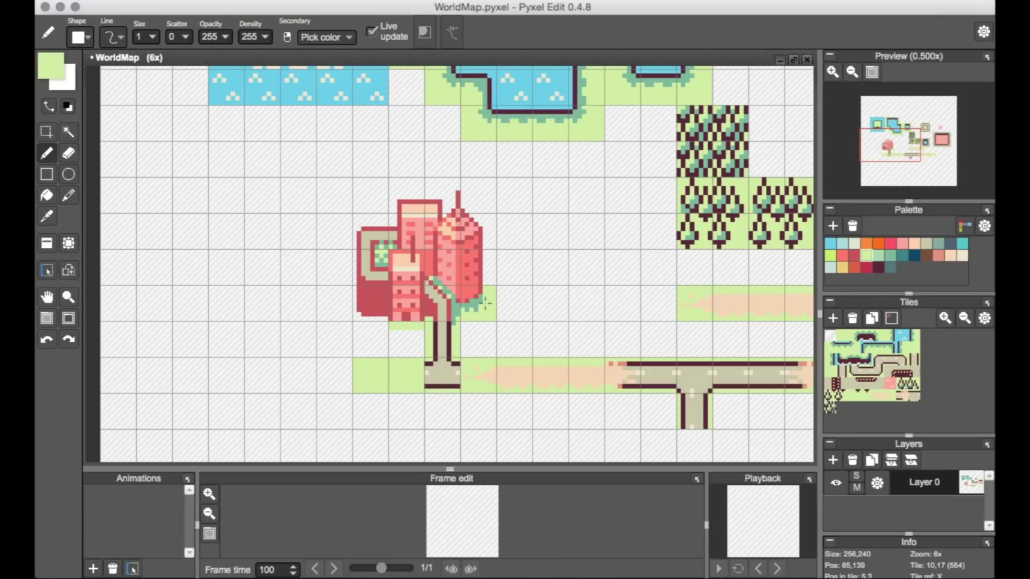
- Touch up the new left building with light pink and dark rose pixels
alt+click(356, 296)
click(370, 303)
alt+click(379, 324)
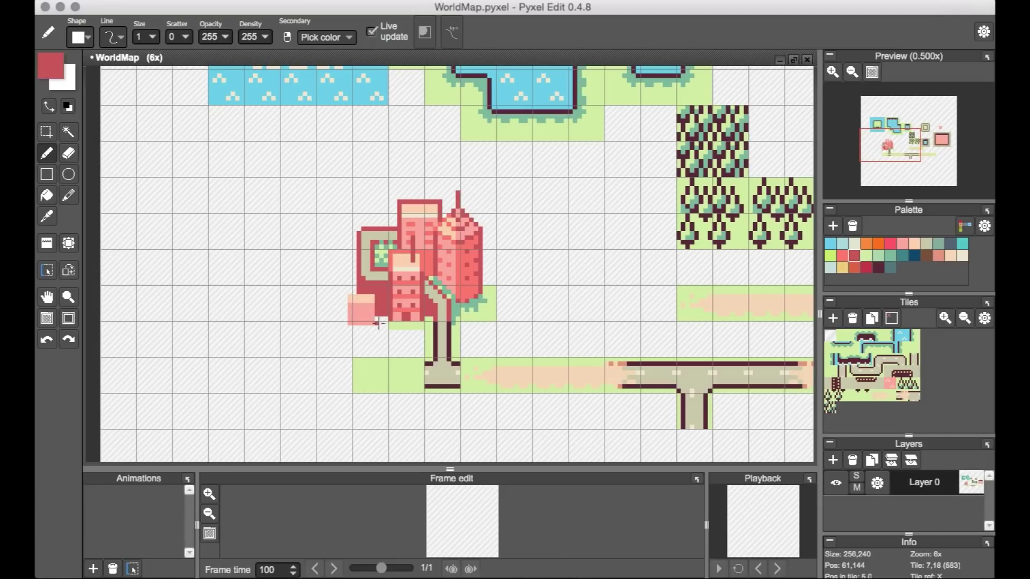
alt+click(384, 310)
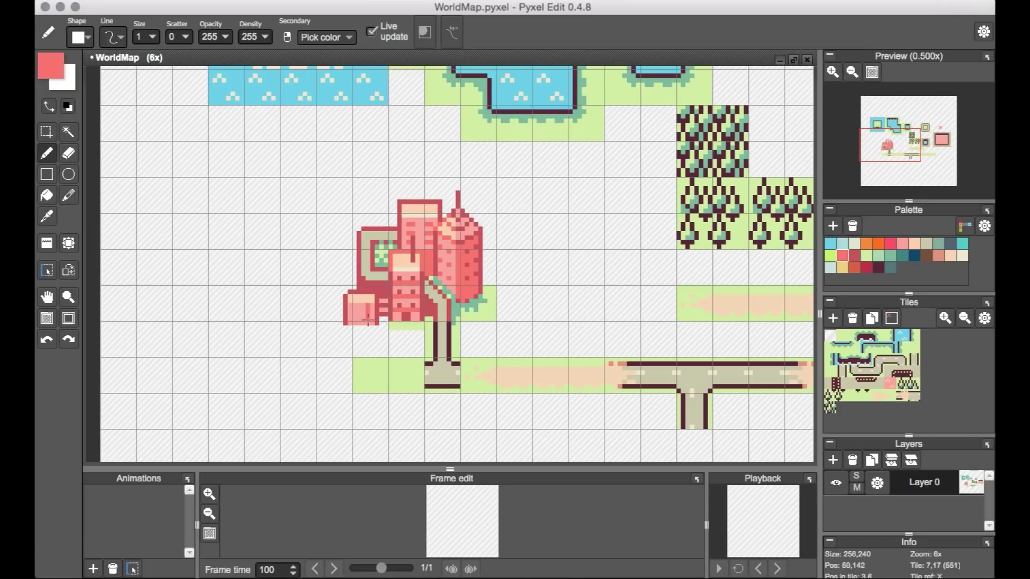
alt+click(360, 316)
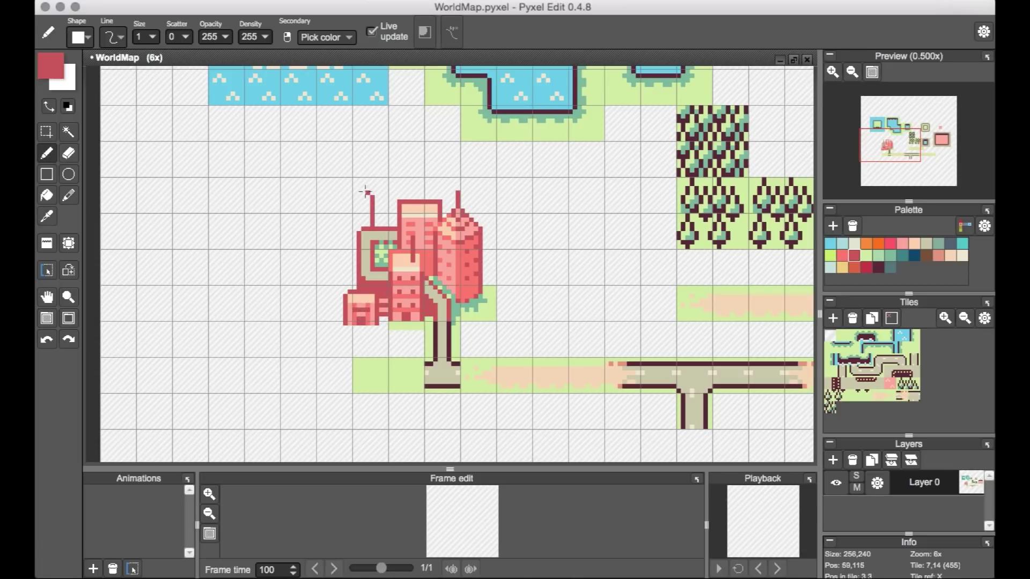
- Flood-fill the flag light pink
alt+click(339, 258)
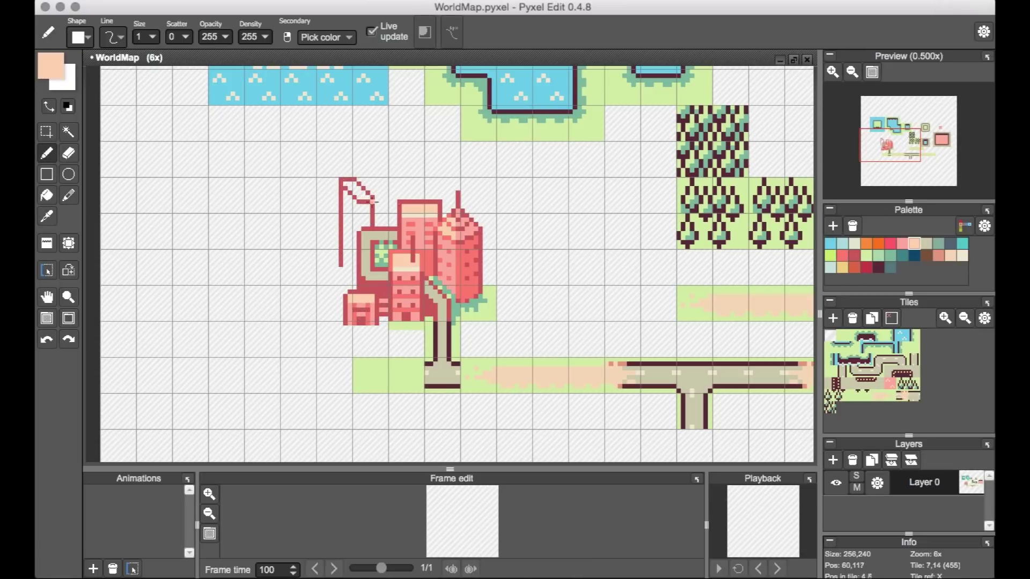
key(f)
click(352, 203)
click(351, 263)
key(b)
- Draw a rose flagpole below the flag with pink, peach and salmon details
alt+click(362, 210)
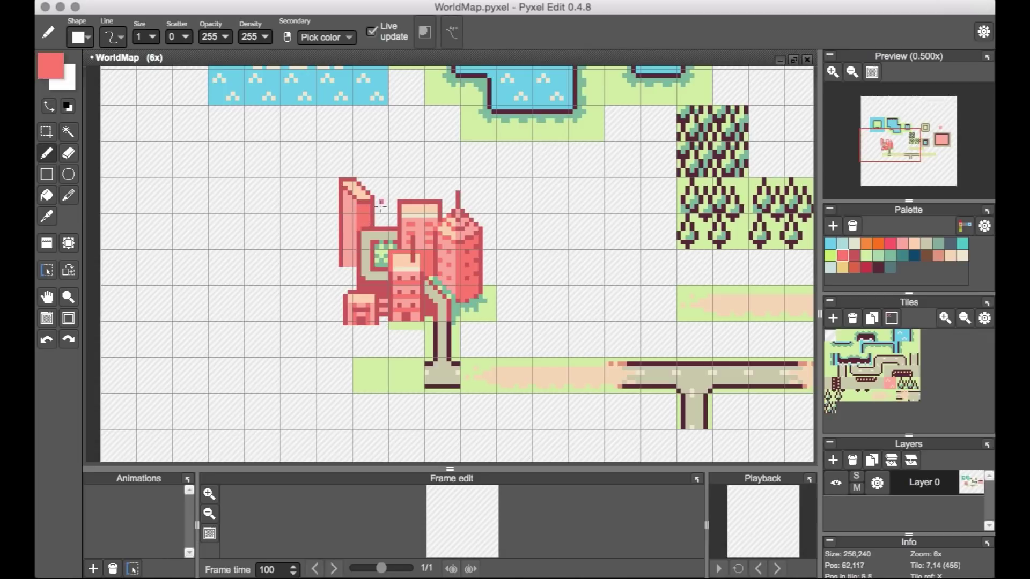
alt+click(346, 236)
drag(322, 267, 322, 285)
alt+click(331, 247)
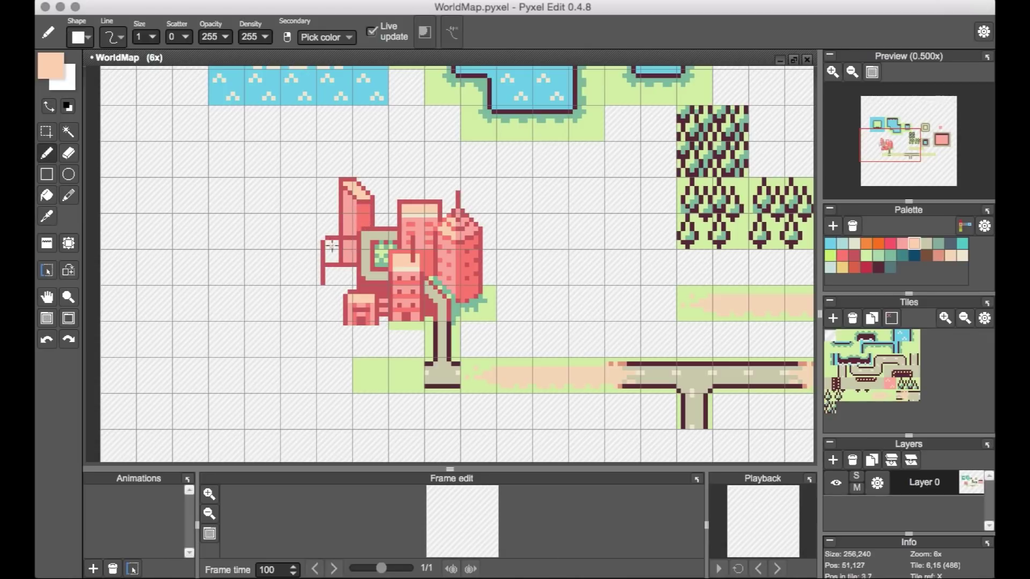
alt+click(338, 256)
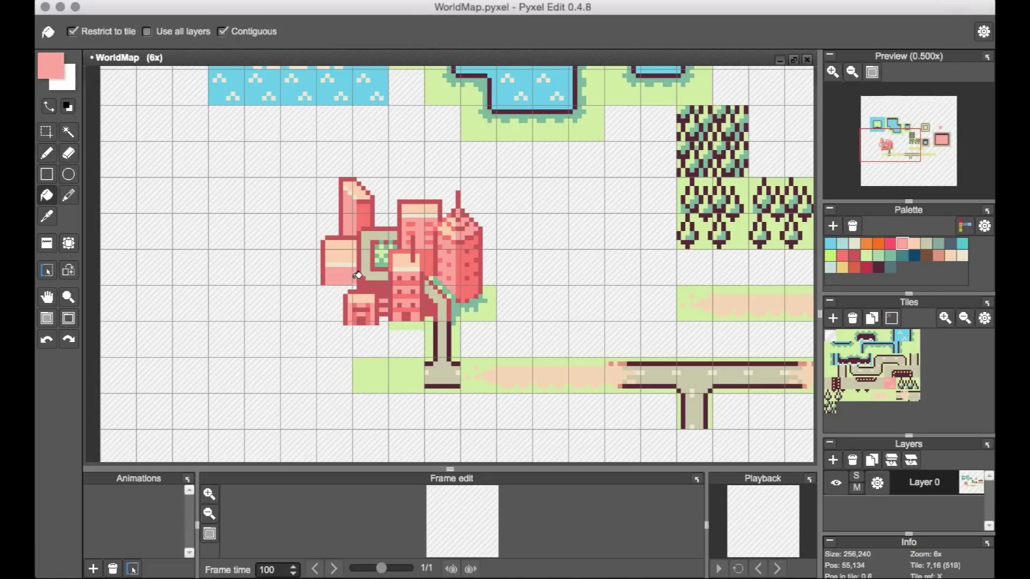
alt+click(335, 271)
alt+click(333, 270)
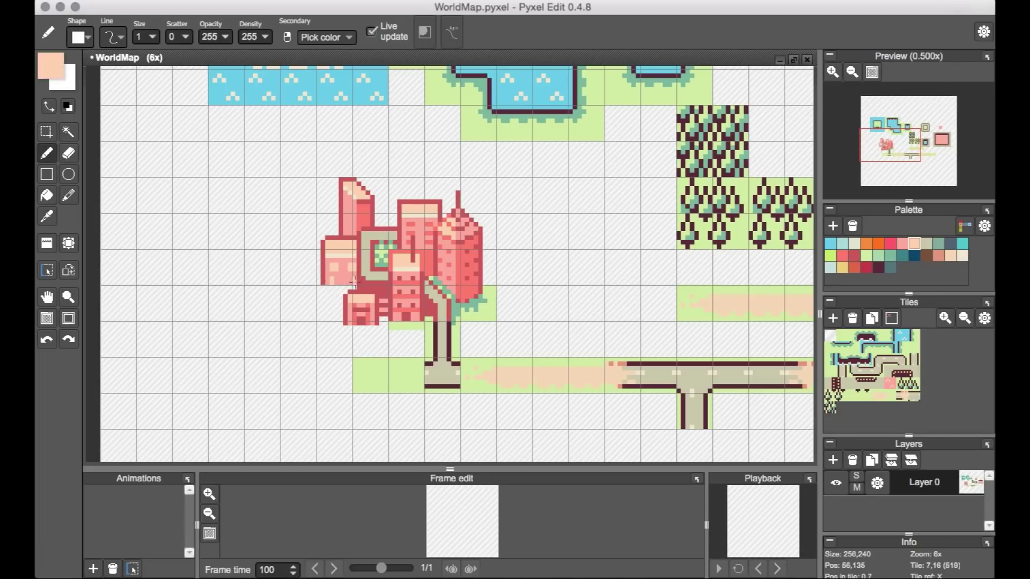
alt+click(343, 269)
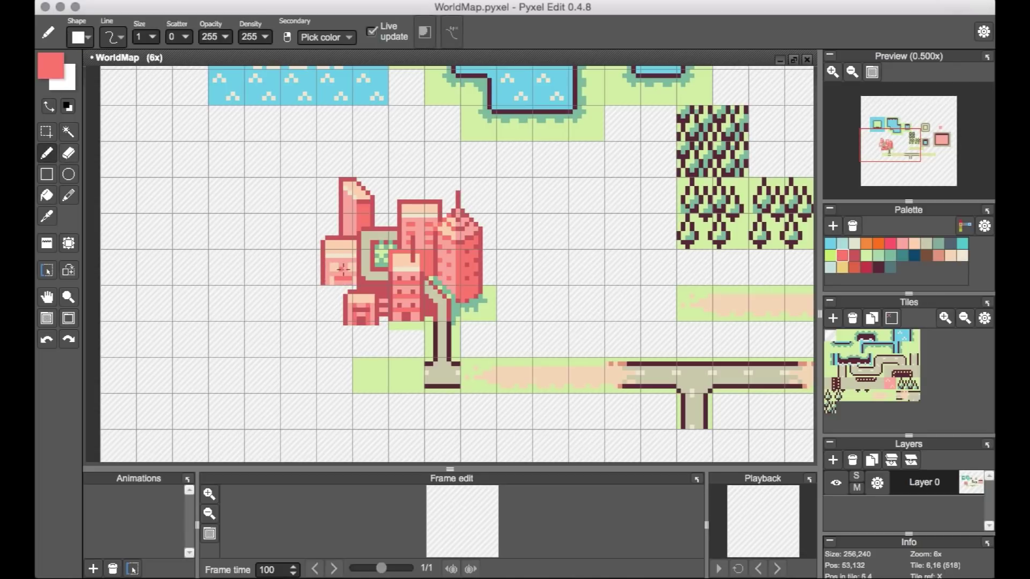
- Flood-fill the empty tiles around the pink city with light green grass
alt+click(382, 252)
key(e)
key(b)
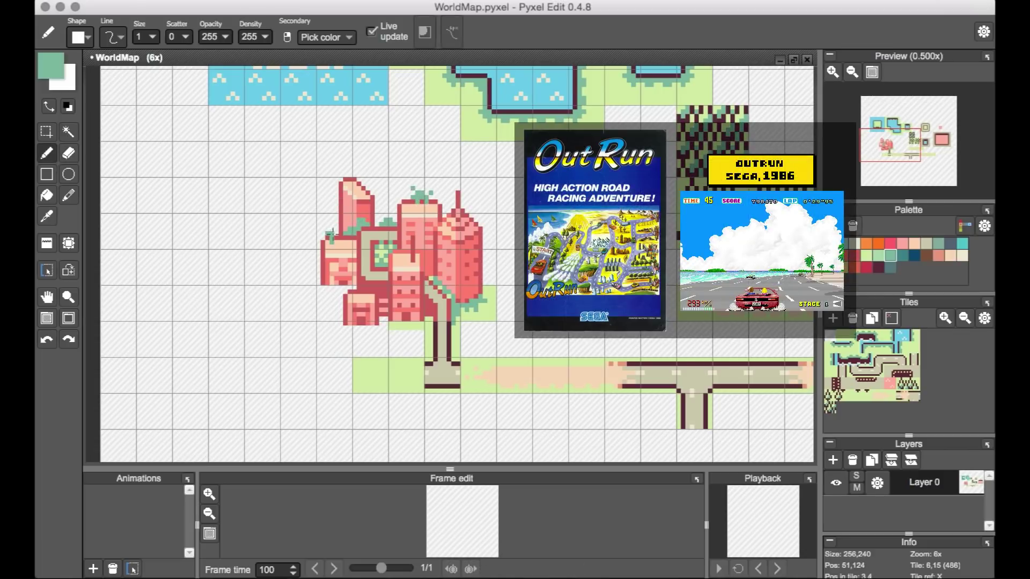
alt+click(384, 322)
key(f)
mouse_move(321, 271)
mouse_down()
mouse_move(376, 304)
mouse_move(480, 334)
mouse_move(379, 256)
mouse_up()
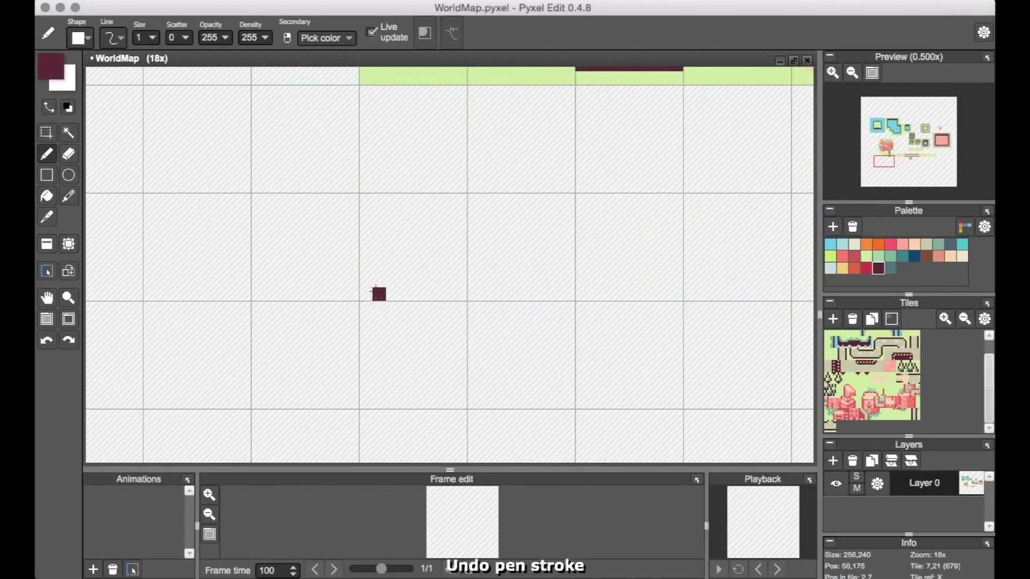
- Draw the car's maroon rectangle outline and lengthen its bottom edge
click(366, 294)
shift+click(568, 295)
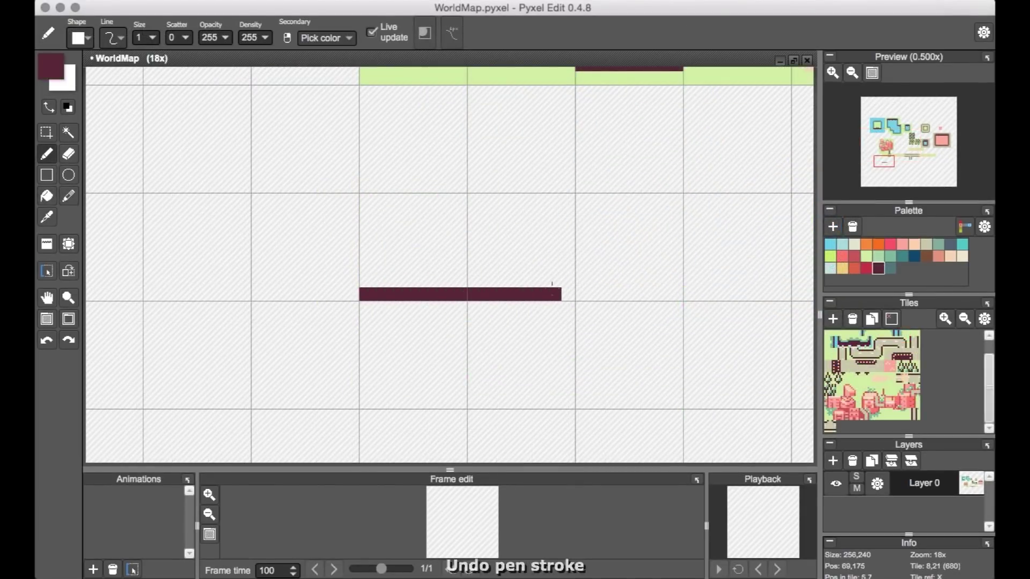
shift+click(567, 199)
mouse_move(568, 199)
mouse_down()
mouse_move(364, 199)
mouse_move(375, 276)
mouse_up()
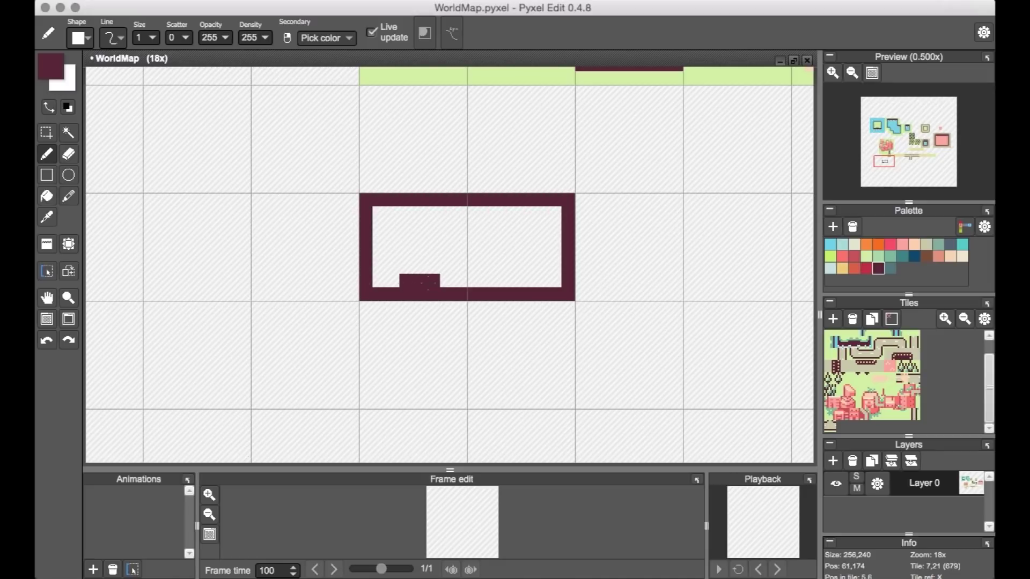
mouse_move(507, 282)
mouse_down()
mouse_move(540, 282)
mouse_move(545, 306)
mouse_move(540, 269)
mouse_move(392, 270)
mouse_move(368, 292)
mouse_move(542, 294)
mouse_move(568, 281)
mouse_up()
- Reshape the outline: trim the corners, add notches and close the cab box
key(e)
key(b)
drag(378, 227, 406, 213)
mouse_move(513, 213)
mouse_down()
mouse_move(547, 228)
mouse_move(530, 202)
mouse_up()
key(e)
drag(403, 200, 370, 217)
key(b)
mouse_move(366, 280)
mouse_down()
mouse_move(569, 280)
mouse_move(378, 267)
mouse_up()
key(e)
key(b)
drag(406, 239, 515, 242)
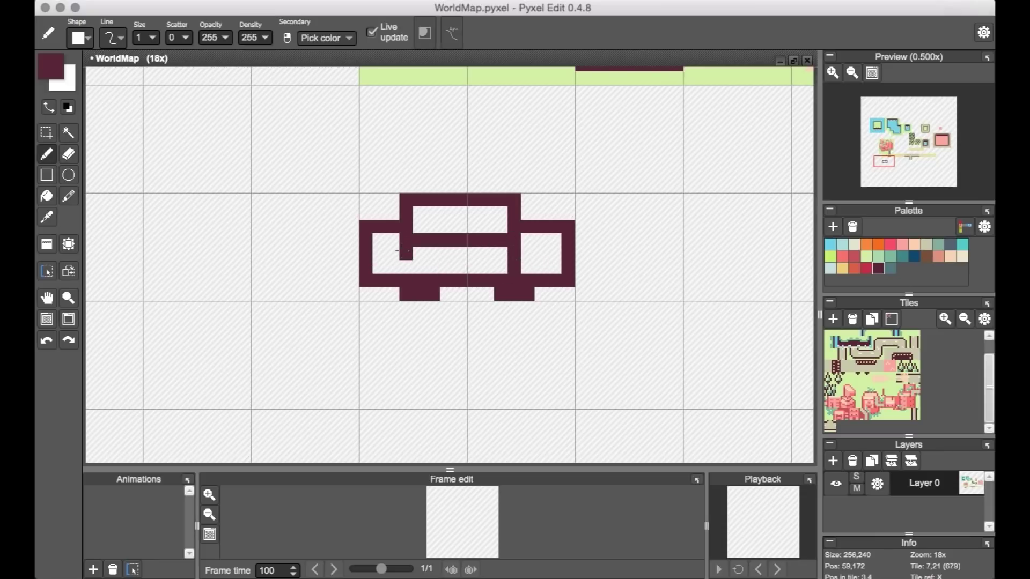
- Fill the three window boxes yellow
click(842, 269)
key(f)
click(460, 217)
click(385, 255)
click(541, 255)
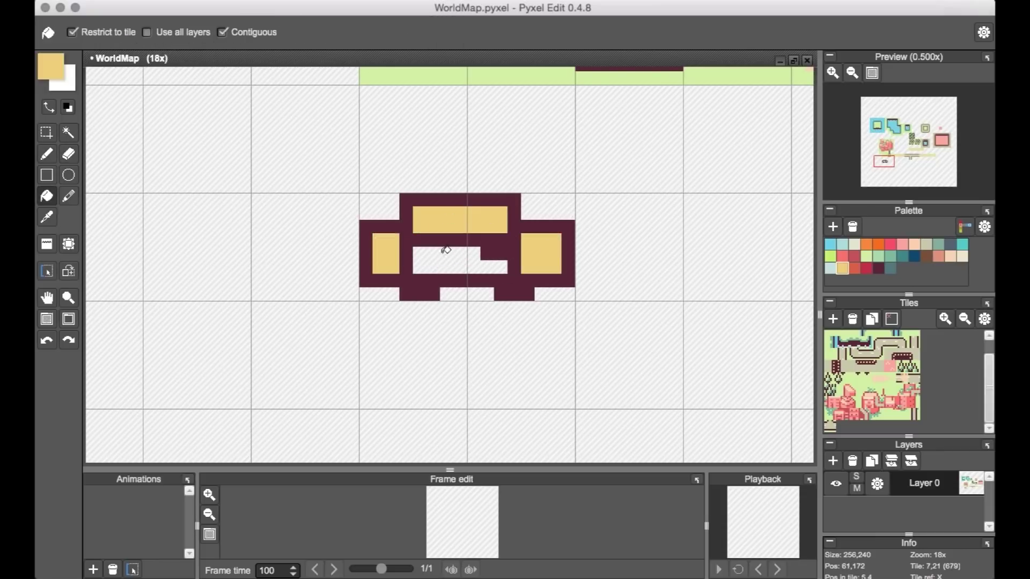
key(b)
- Paint a red bar along the lower body and erase the top-right corner
click(854, 269)
mouse_move(378, 267)
mouse_down()
mouse_move(514, 266)
mouse_move(418, 253)
mouse_move(475, 249)
mouse_move(437, 255)
mouse_move(510, 195)
mouse_move(367, 224)
mouse_move(365, 280)
mouse_move(495, 248)
mouse_move(459, 239)
mouse_move(428, 250)
mouse_move(460, 253)
mouse_up()
key(e)
click(406, 200)
click(513, 199)
click(569, 226)
key(b)
- Redraw the car's maroon left edge with a red pixel on it
right_click(514, 247)
right_click(434, 225)
right_click(366, 247)
mouse_move(365, 227)
mouse_down()
mouse_move(380, 213)
mouse_move(393, 253)
mouse_up()
right_click(406, 267)
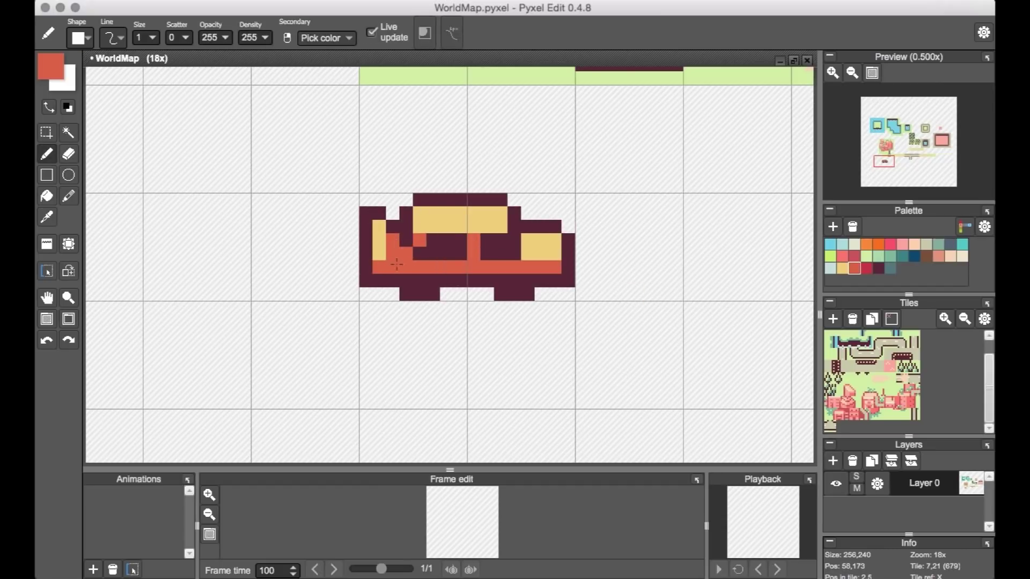
right_click(366, 247)
click(379, 267)
- Paint the rows beside and between the wheels red
key(i)
click(423, 265)
key(b)
click(393, 280)
drag(446, 280, 487, 280)
drag(527, 280, 555, 280)
- Reshape the car roof with yellow and maroon pixels, erasing stray pixels
right_click(485, 212)
drag(500, 240, 500, 253)
right_click(487, 240)
mouse_move(474, 213)
mouse_down()
mouse_move(473, 226)
mouse_move(514, 213)
mouse_up()
key(e)
key(b)
mouse_move(500, 226)
mouse_down()
mouse_move(479, 243)
mouse_move(476, 209)
mouse_move(507, 242)
mouse_move(461, 253)
mouse_move(456, 225)
mouse_move(460, 196)
mouse_up()
click(473, 240)
key(i)
key(b)
right_click(510, 241)
- Shift the cab one pixel right and start dark checker pixels in an empty tile
key(m)
key(Right)
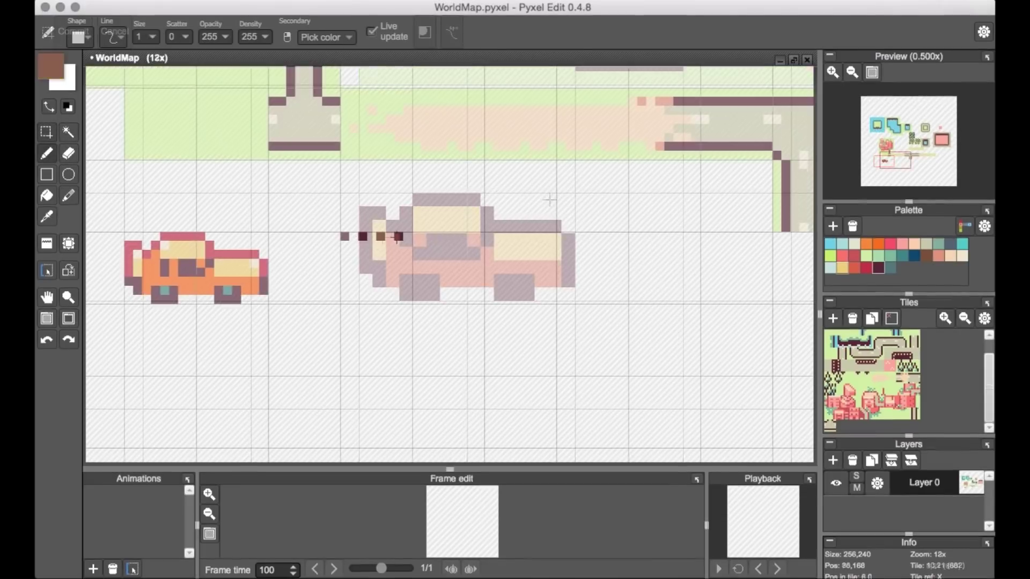
click(370, 248)
- Fill an empty tile beige and add dark maroon checker squares across it
key(f)
click(387, 260)
key(b)
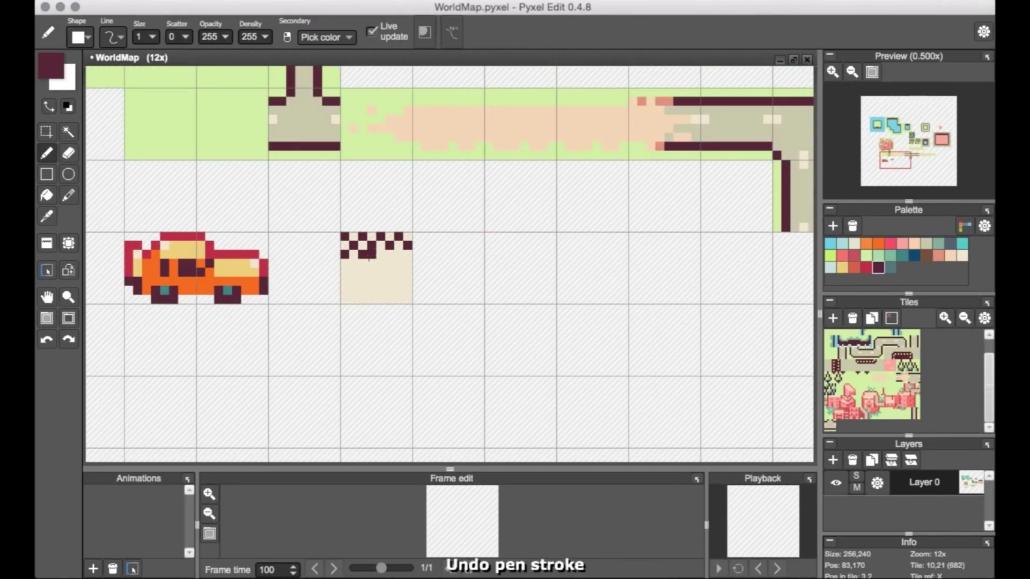
drag(369, 259, 343, 273)
drag(405, 298, 410, 302)
drag(387, 299, 392, 302)
drag(369, 298, 374, 302)
drag(351, 298, 355, 301)
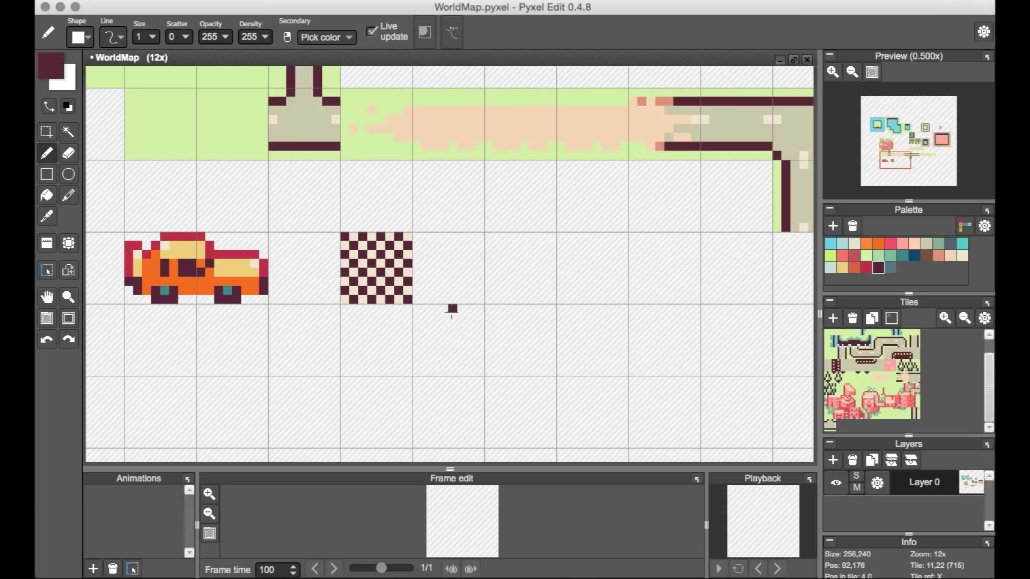
- Draw a pink numeral 1 in the checker tile and tidy the surrounding pixels beige
click(373, 261)
drag(380, 251, 380, 284)
alt+click(389, 263)
click(371, 246)
click(390, 246)
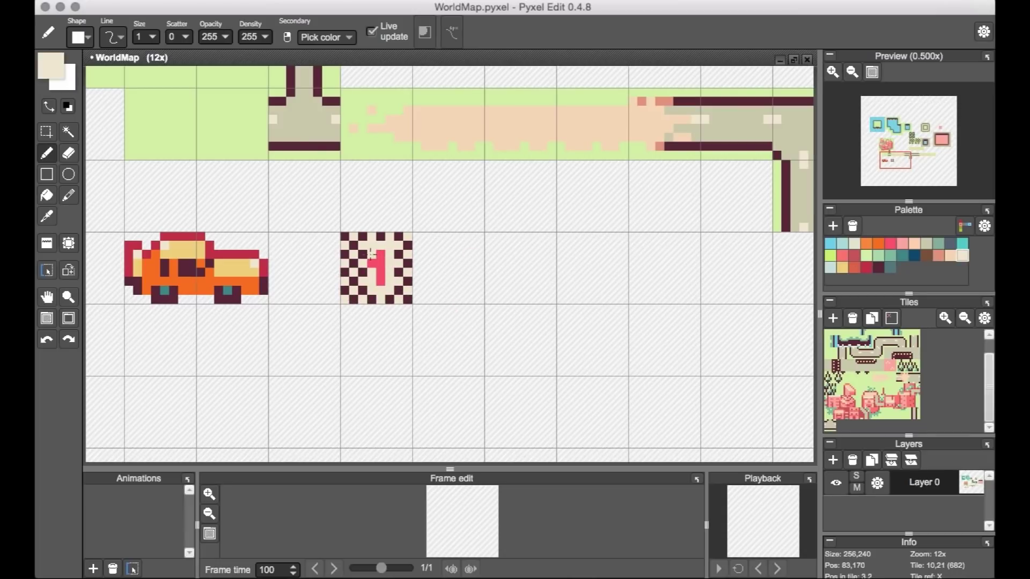
click(365, 254)
click(363, 272)
- Draw dark maroon checker squares in the next tile
alt+click(401, 235)
key(super+z)
click(493, 241)
click(529, 241)
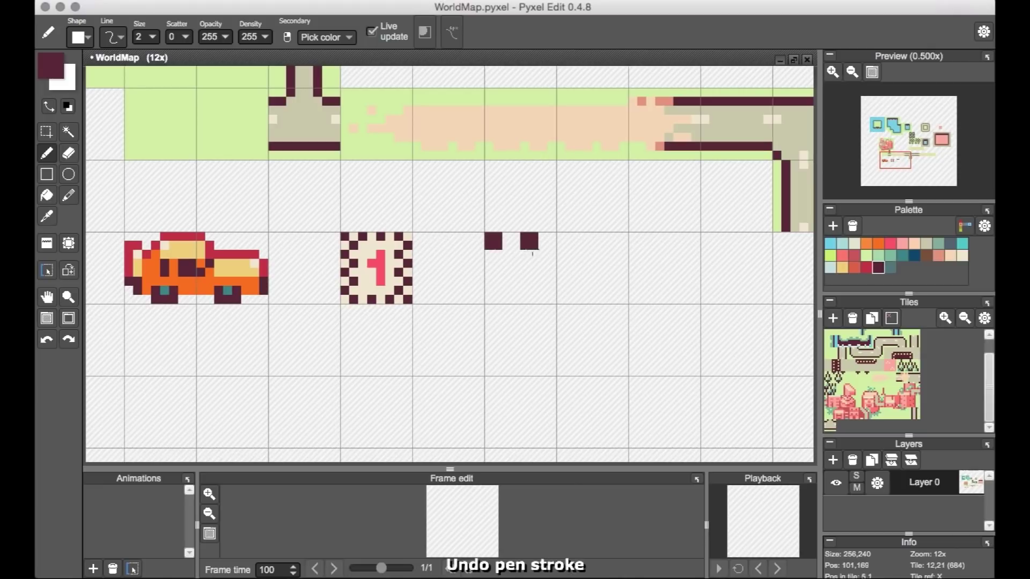
click(511, 259)
click(547, 259)
click(529, 277)
click(494, 278)
click(511, 295)
- Fill that tile's empty cells beige
click(547, 295)
key(f)
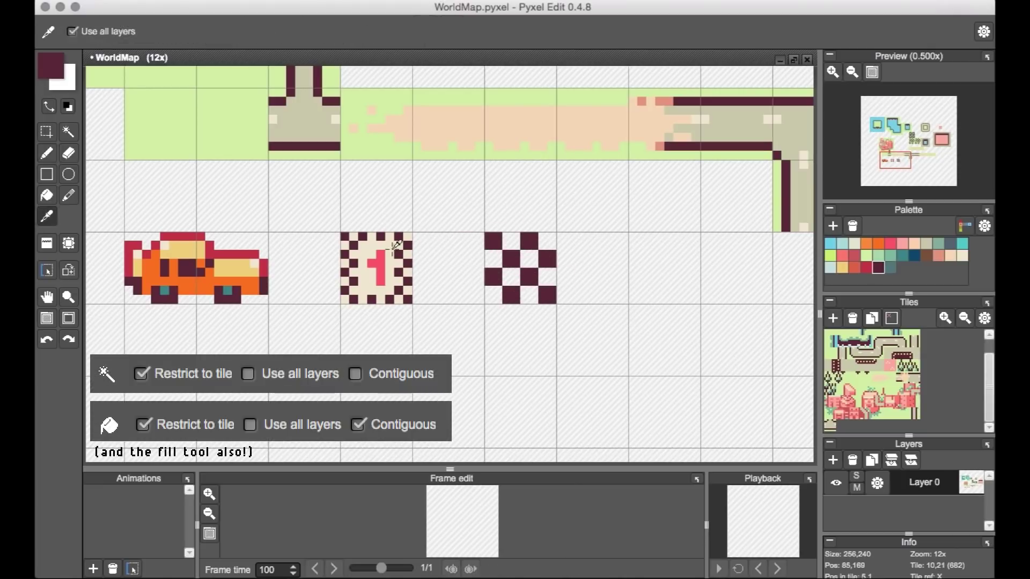
alt+click(518, 238)
click(555, 284)
- Copy the checker tile and enlarge it to a 2x2-tile marker with a beige centre
key(m)
drag(485, 302, 555, 233)
mouse_move(520, 268)
mouse_down()
mouse_move(596, 194)
mouse_move(536, 258)
mouse_move(569, 241)
mouse_move(558, 244)
mouse_up()
click(549, 300)
key(b)
alt+click(378, 268)
key(1)
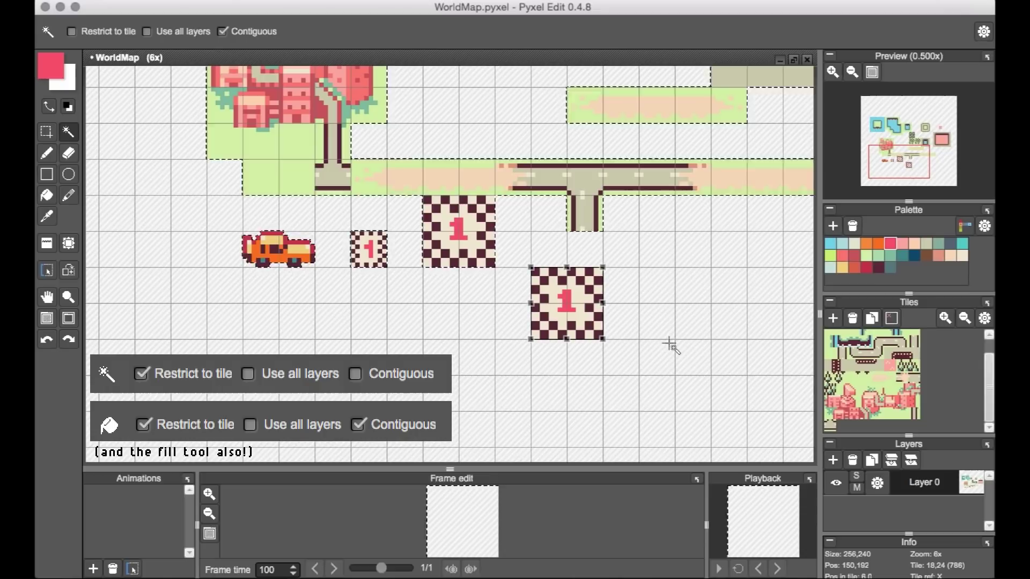
- Copy the large marker and repaint its 1 as a cyan 2
key(m)
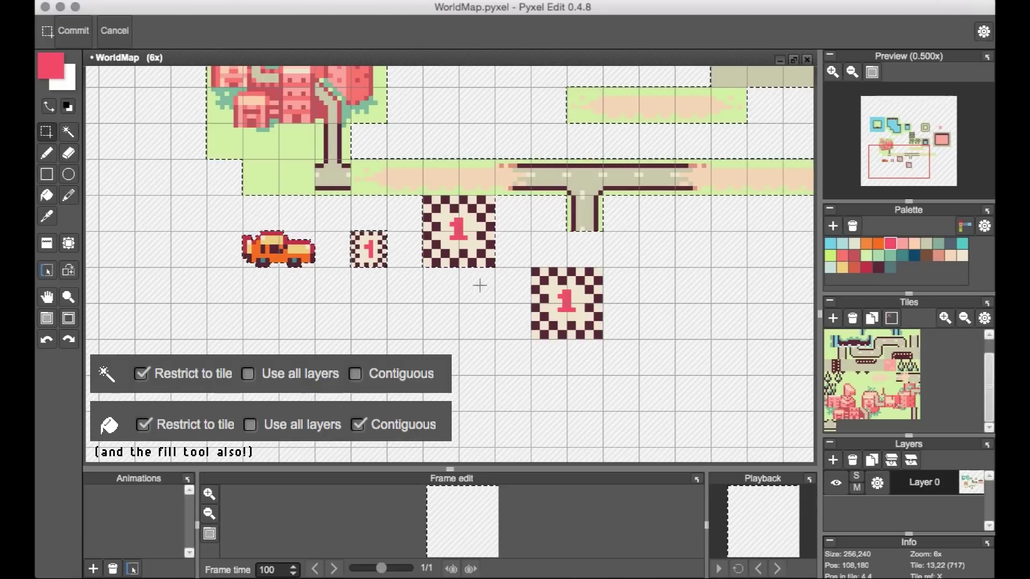
key(b)
mouse_move(559, 296)
mouse_down()
mouse_move(571, 308)
mouse_move(657, 281)
mouse_move(673, 314)
mouse_move(673, 303)
mouse_up()
alt+click(553, 290)
key(w)
- Duplicate the 2 marker one tile right and repaint it as a green 3
key(m)
key(b)
alt+click(667, 300)
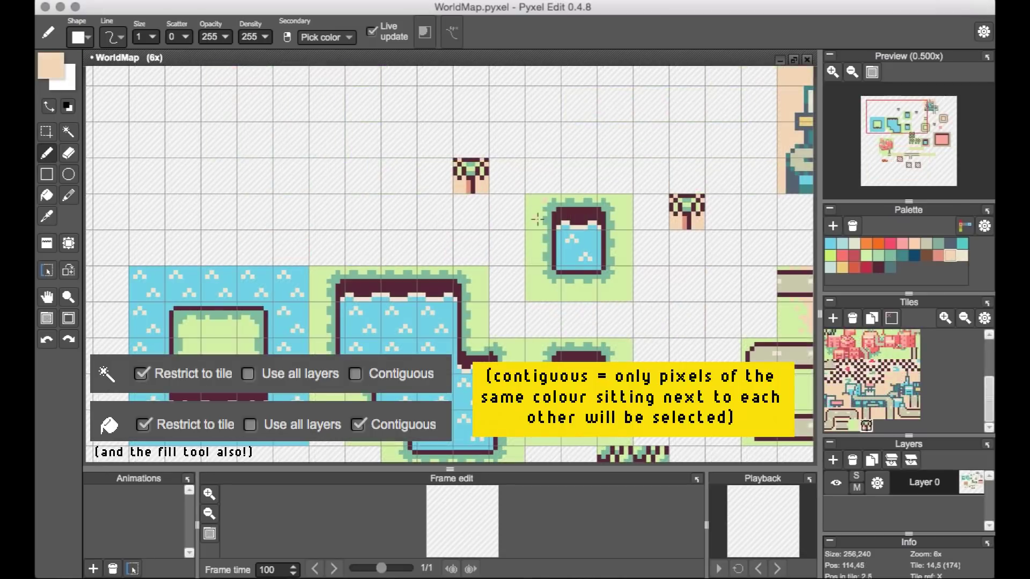
- Flood-fill the grass around the upper pond peach and its dark outline salmon
key(f)
key(super+z)
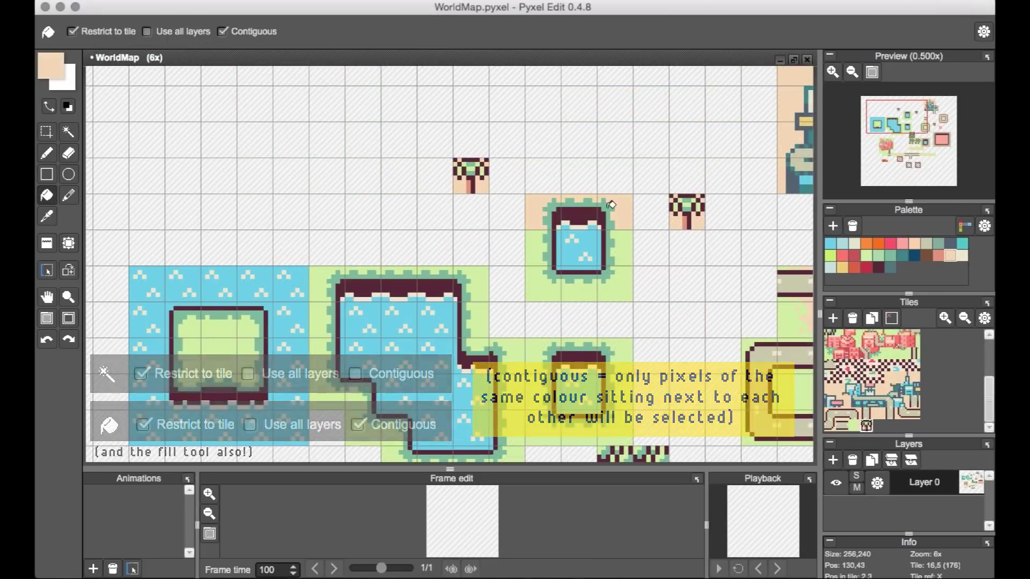
drag(550, 236, 542, 271)
click(585, 271)
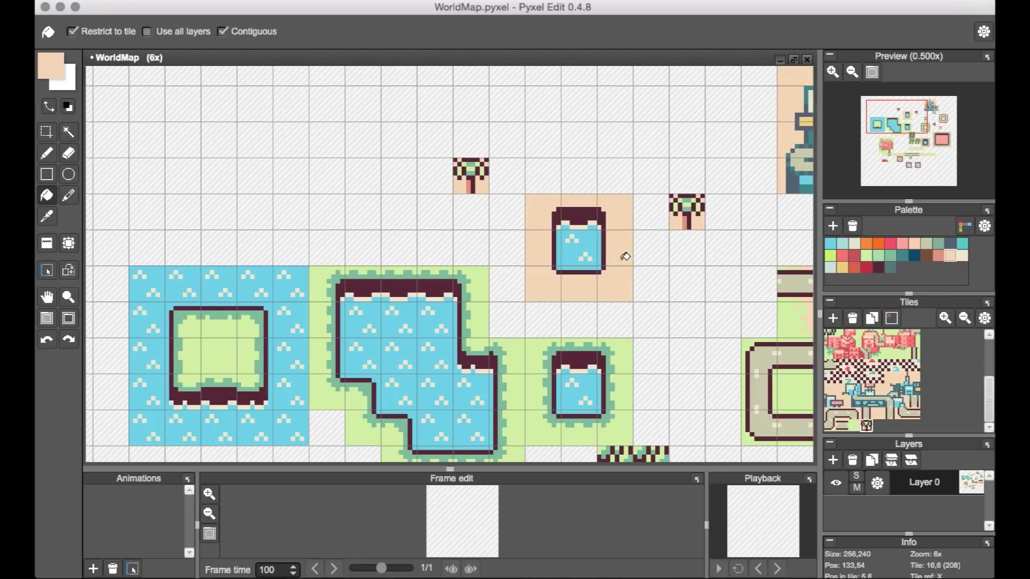
alt+click(590, 231)
click(559, 213)
click(606, 247)
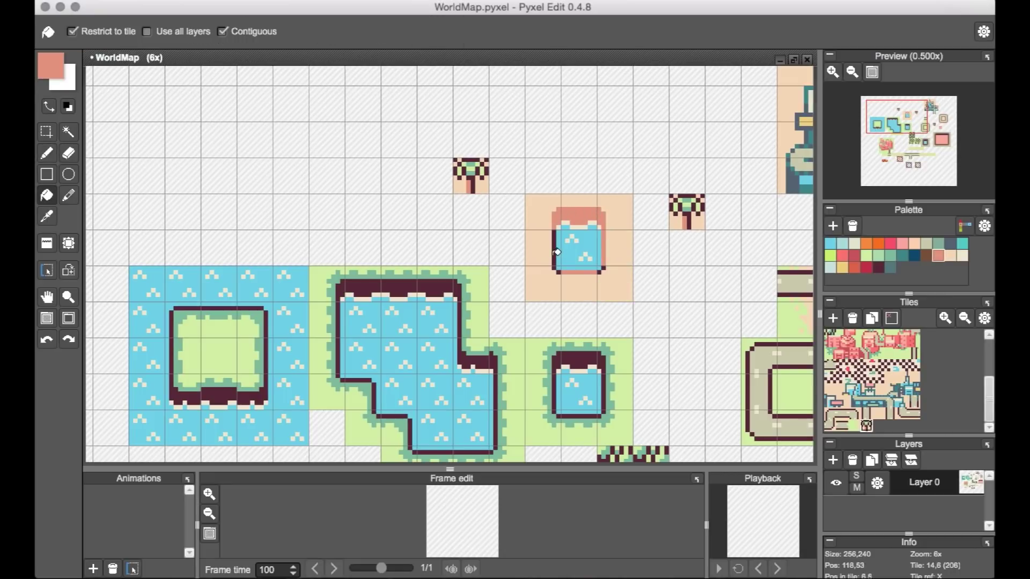
- Scatter salmon dots beside the pond with the pencil
key(b)
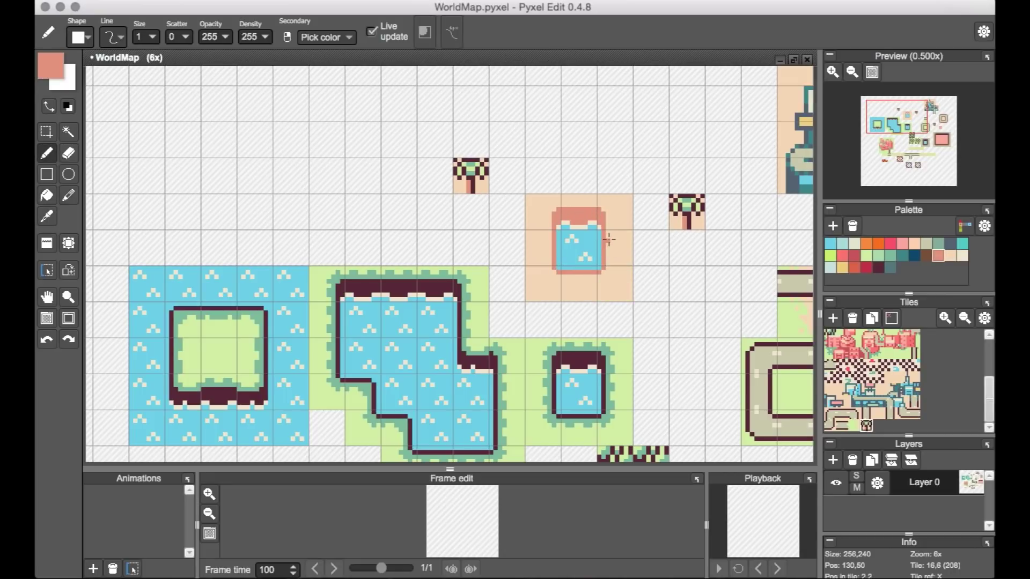
alt+click(556, 250)
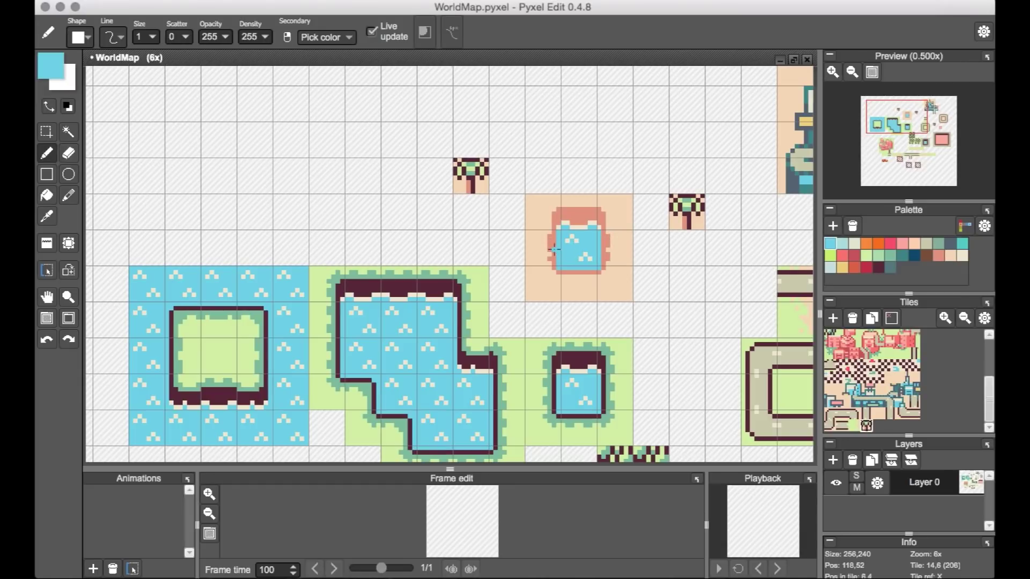
alt+click(604, 255)
alt+click(572, 201)
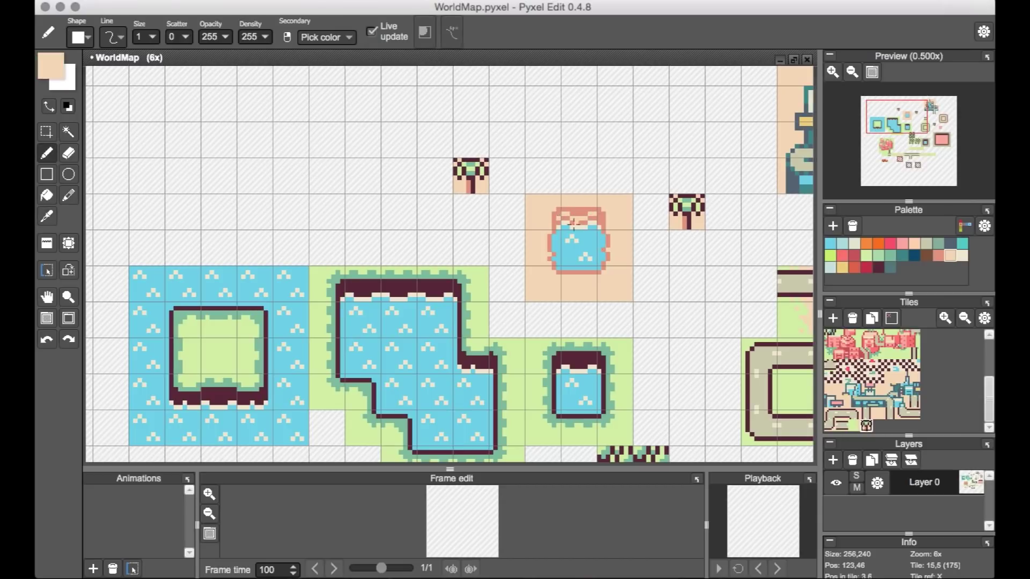
alt+click(607, 245)
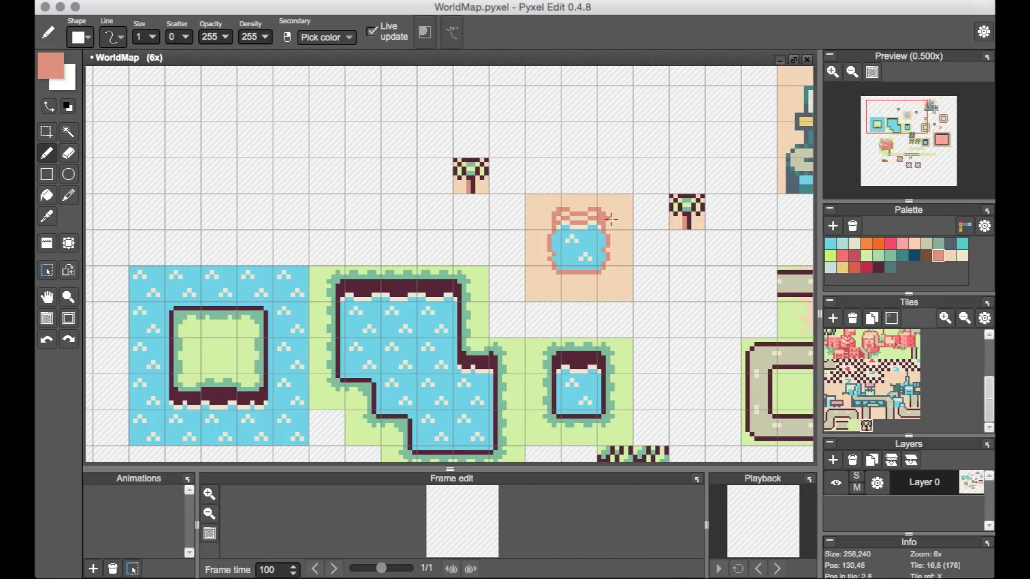
click(612, 218)
click(622, 240)
click(617, 255)
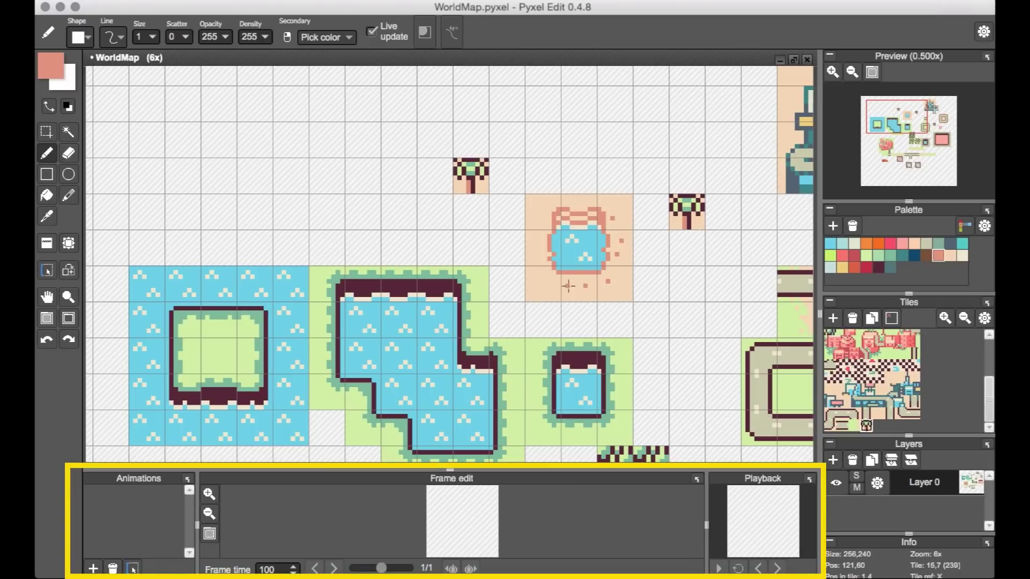
- Pick light cream and draw a rectangle selection around the green lake island
alt+click(574, 218)
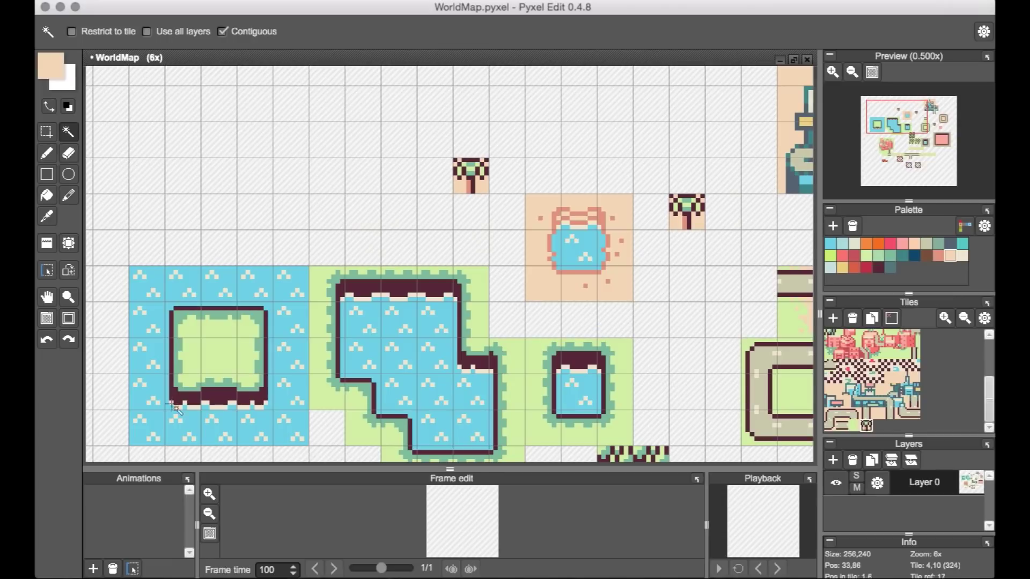
key(m)
drag(166, 303, 270, 408)
- Copy and paste the lake island, then commit the pasted copy
key(ctrl+c)
key(ctrl+v)
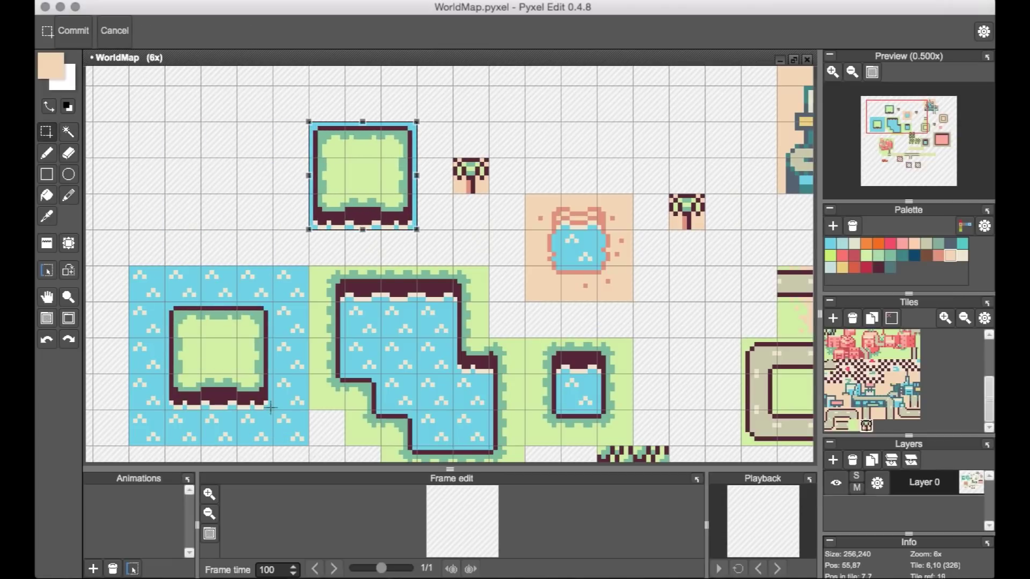
key(Return)
- Flood-fill the pasted island's top and green border peach
key(f)
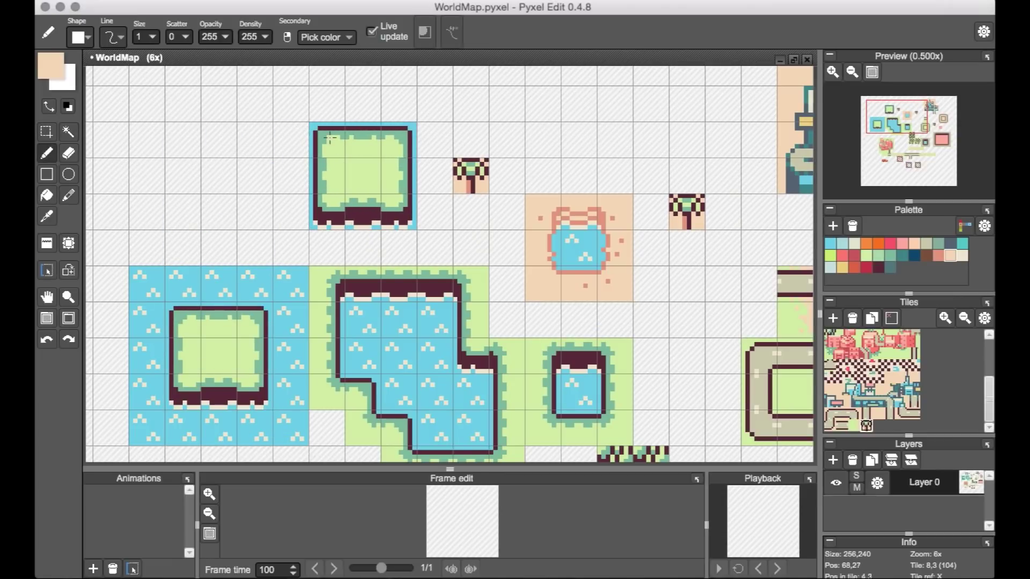
click(338, 149)
click(400, 160)
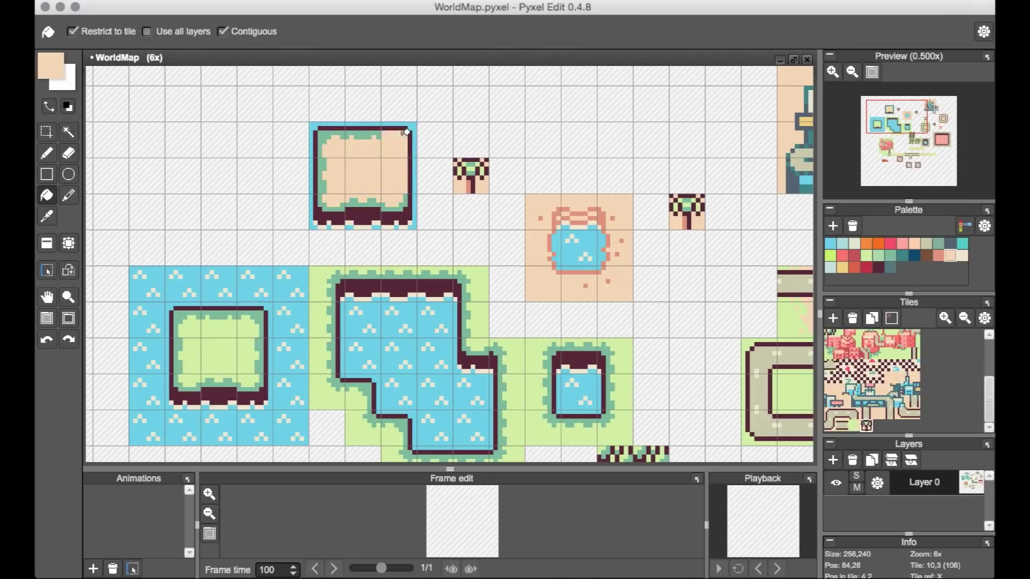
click(356, 133)
click(324, 184)
click(329, 202)
click(362, 206)
- Fill the island's dark border and bottom strip with salmon from the fountain
key(i)
click(562, 206)
key(f)
click(337, 213)
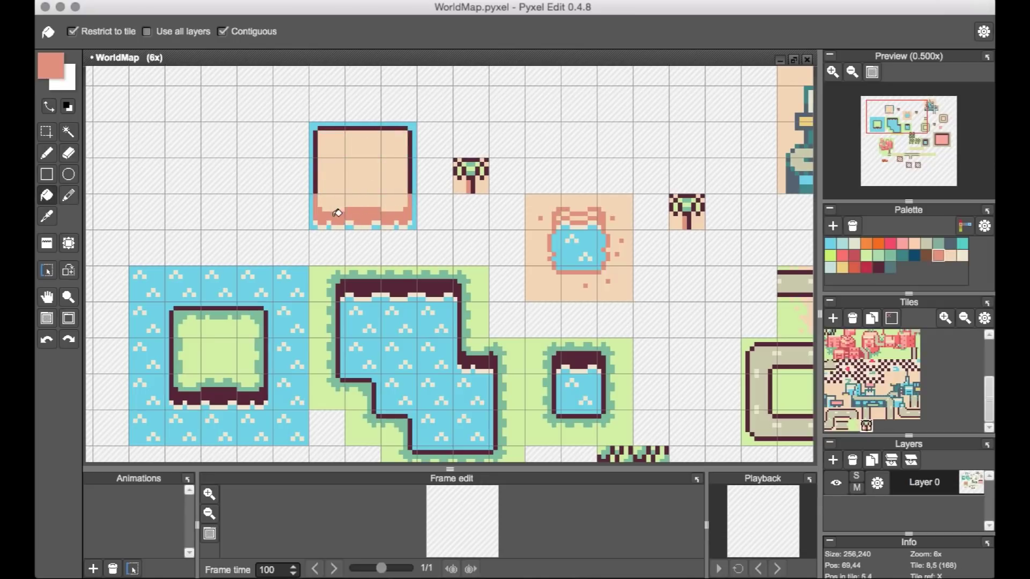
click(331, 125)
click(364, 127)
click(397, 126)
click(411, 143)
click(411, 172)
- Sample cyan, peach, salmon and light green colours from the canvas with the pencil
key(b)
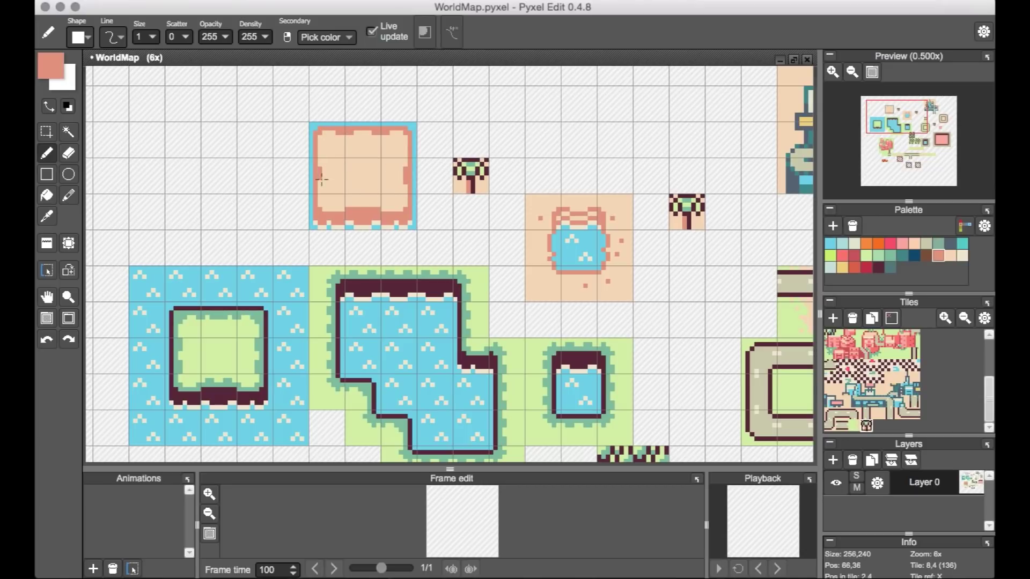
alt+click(411, 183)
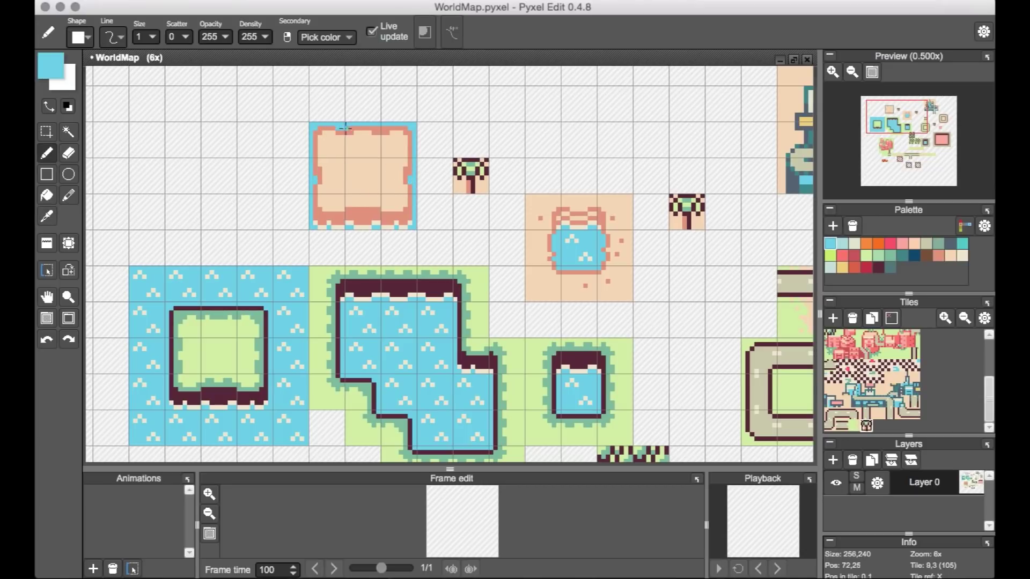
alt+click(323, 219)
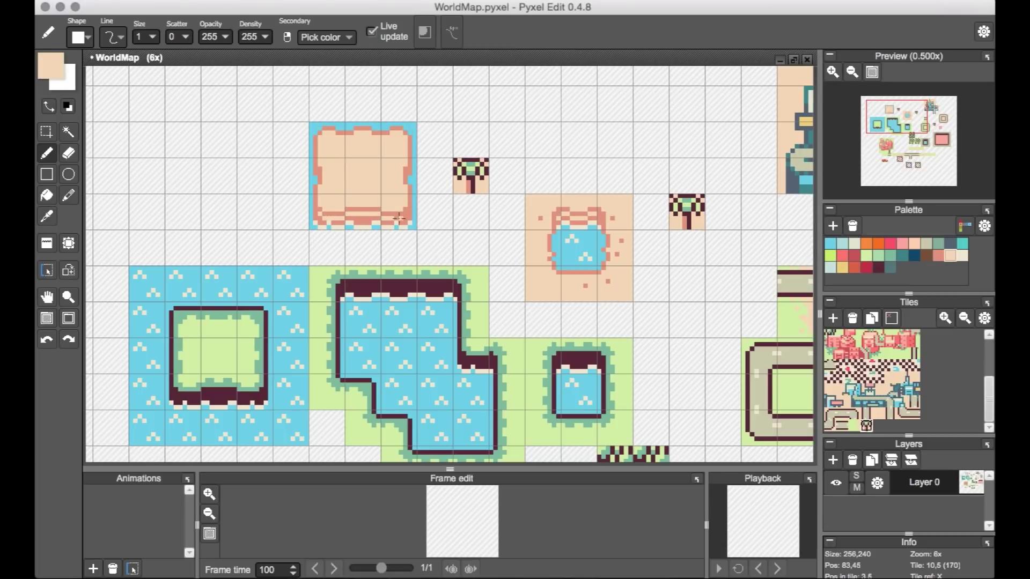
right_click(363, 209)
alt+click(327, 203)
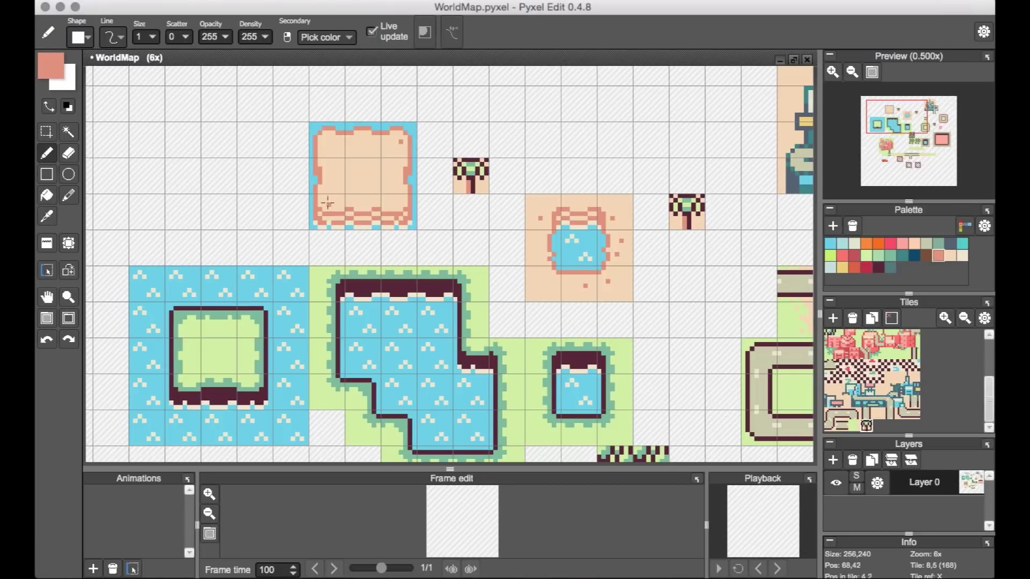
alt+click(400, 198)
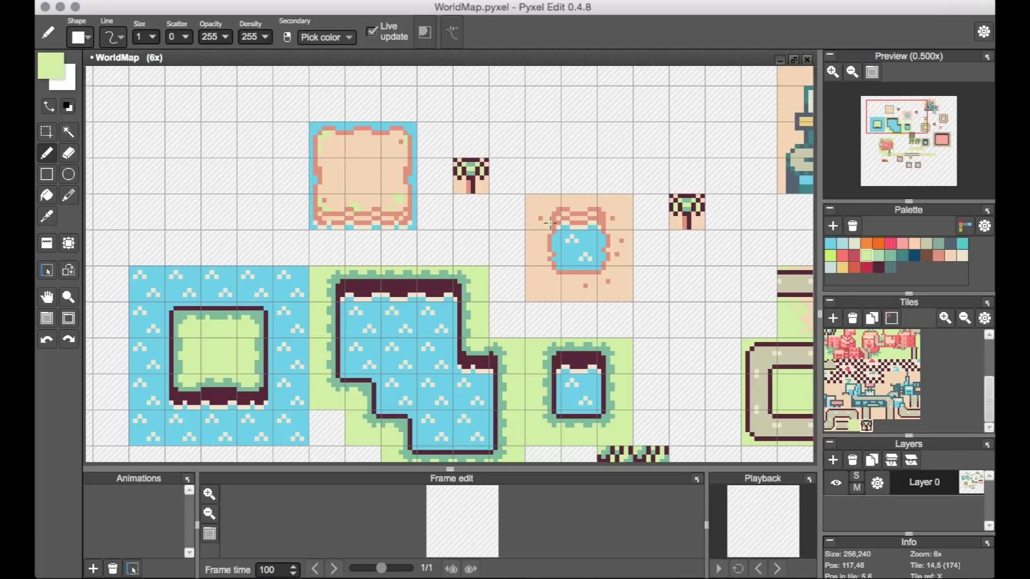
alt+click(603, 275)
- Undo two stray pen strokes and switch to the Tile placer
key(super+z)
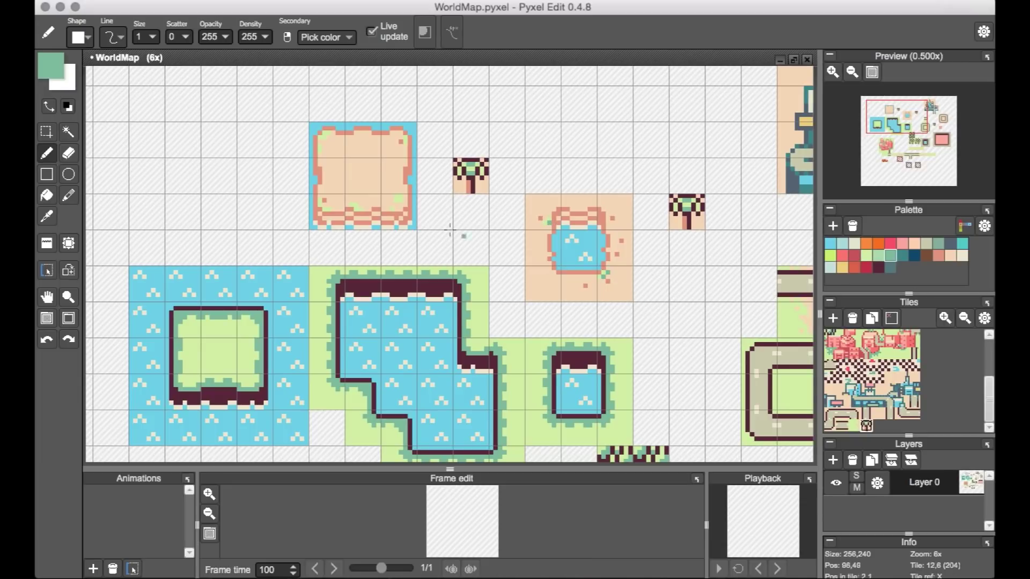
key(super+z)
alt+click(536, 236)
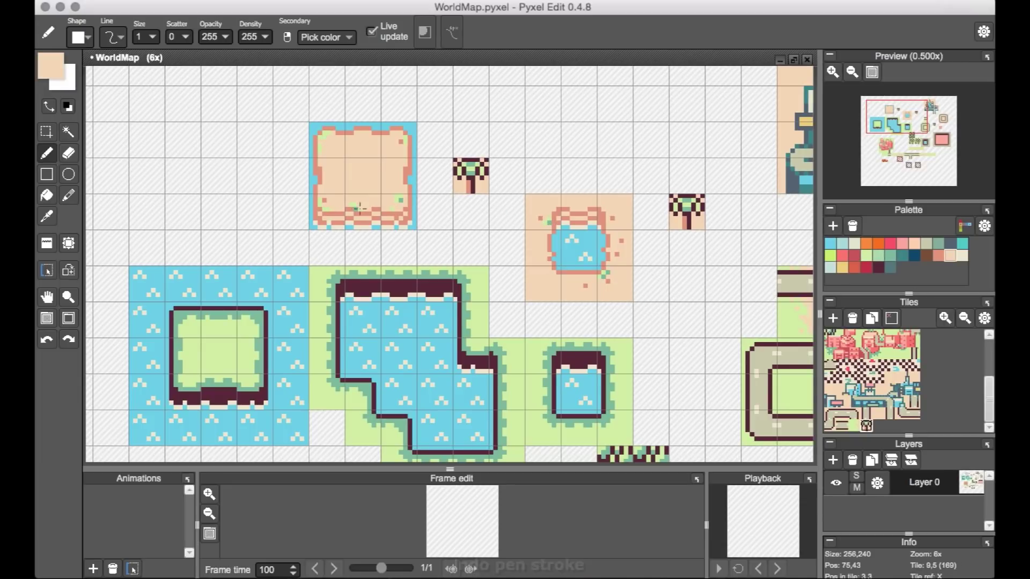
alt+click(485, 274)
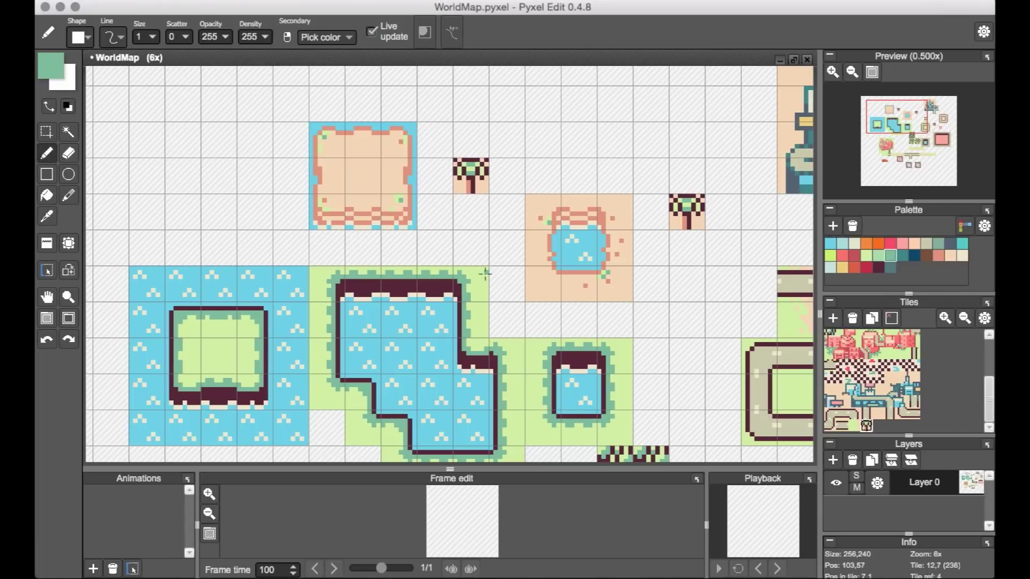
key(t)
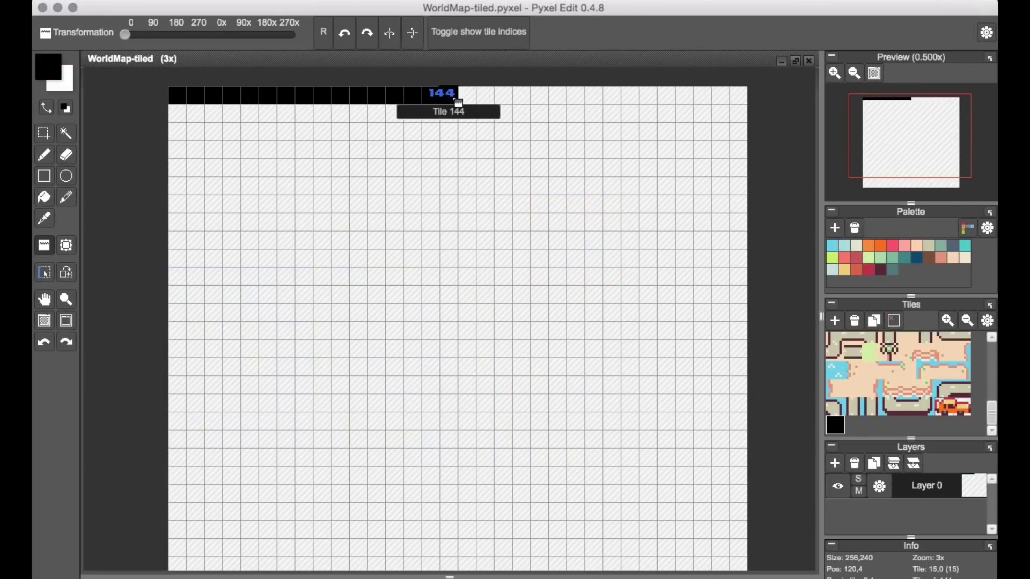
- Paint black tiles along the top, bottom and side edges of WorldMap-tiled
drag(455, 96, 762, 96)
mouse_move(177, 114)
mouse_down()
mouse_move(451, 114)
mouse_move(279, 114)
mouse_move(750, 132)
mouse_move(525, 159)
mouse_move(741, 150)
mouse_up()
scroll(617, 260, down, 5)
mouse_move(195, 397)
mouse_down()
mouse_move(617, 399)
mouse_move(354, 453)
mouse_move(357, 415)
mouse_move(722, 432)
mouse_up()
scroll(721, 431, down, 1)
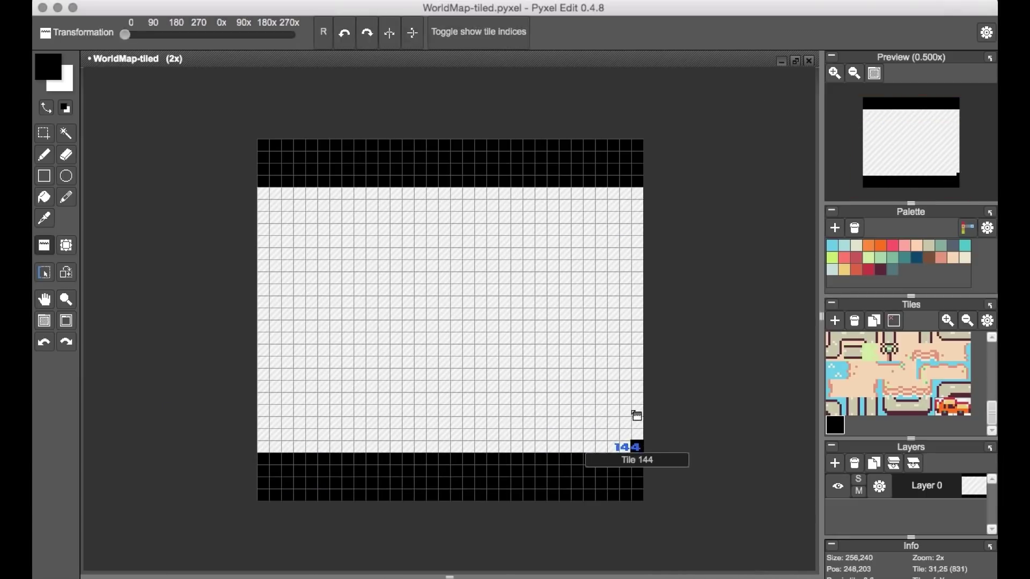
mouse_move(637, 415)
mouse_down()
mouse_move(627, 183)
mouse_move(624, 410)
mouse_move(277, 446)
mouse_move(259, 397)
mouse_move(259, 198)
mouse_move(276, 449)
mouse_move(275, 204)
mouse_up()
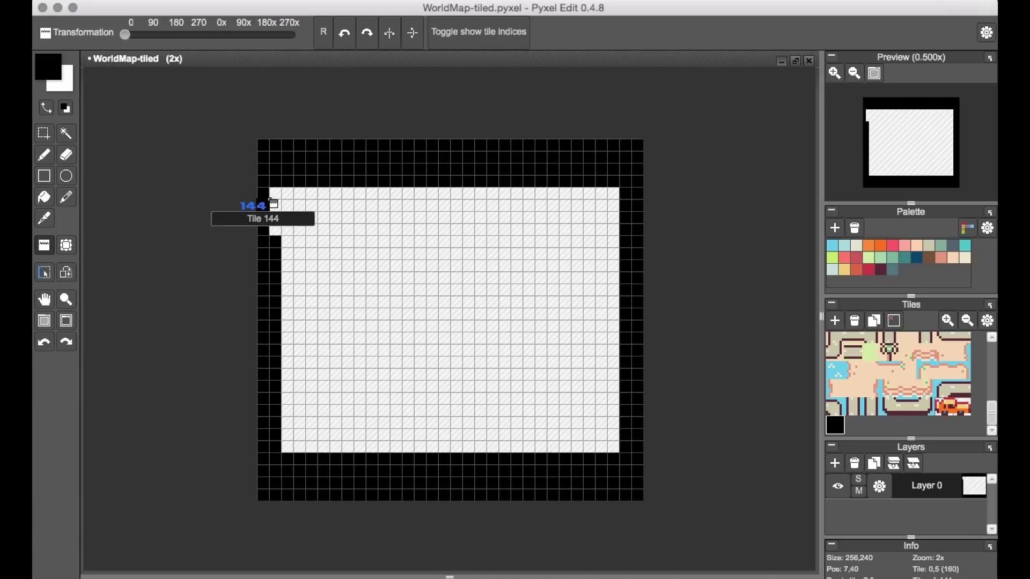
scroll(396, 322, up, 2)
scroll(363, 349, down, 1)
scroll(862, 345, up, 5)
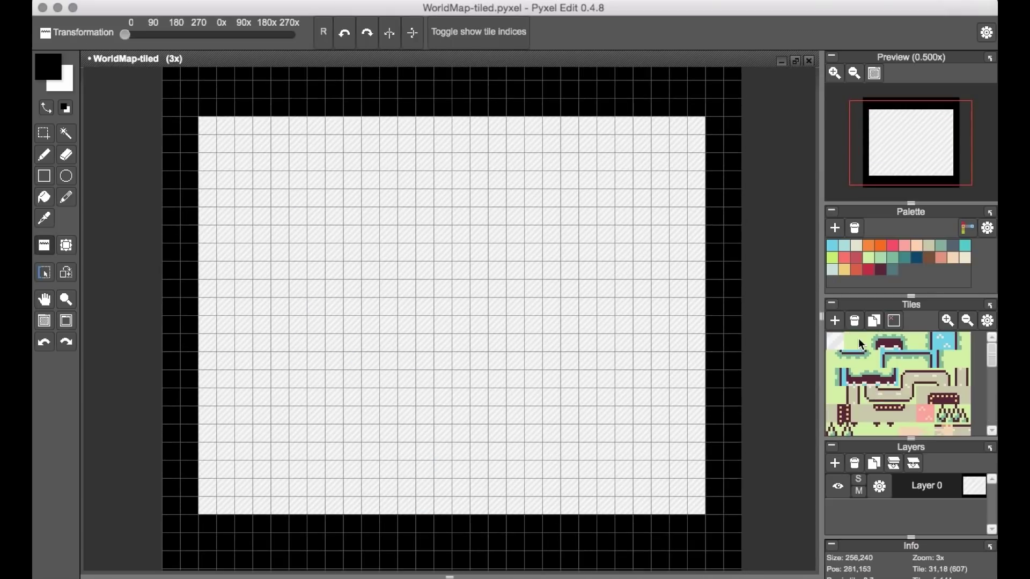
- Lay shoreline tiles at the bottom and paint water along the bottom, top and right edges
drag(271, 470, 470, 470)
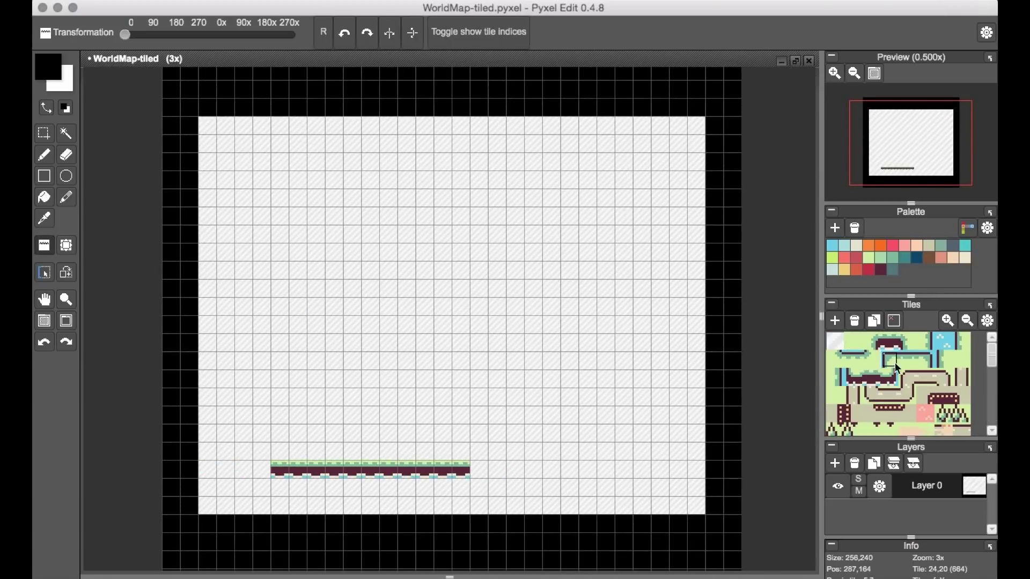
click(860, 381)
mouse_move(266, 469)
mouse_down()
mouse_move(239, 501)
mouse_move(391, 494)
mouse_move(662, 120)
mouse_move(702, 357)
mouse_move(211, 129)
mouse_move(335, 127)
mouse_up()
- Finish the right-edge water column and place water corner tiles at the top
click(388, 144)
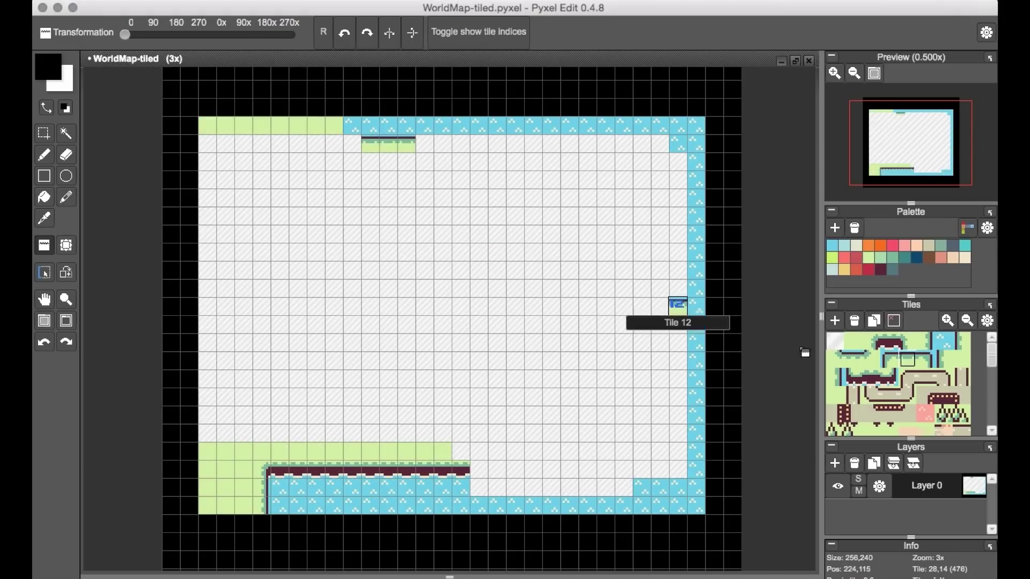
click(870, 361)
click(352, 127)
click(352, 144)
- Place the orange car at the lower left and lay road tiles from it
scroll(911, 384, down, 5)
click(949, 406)
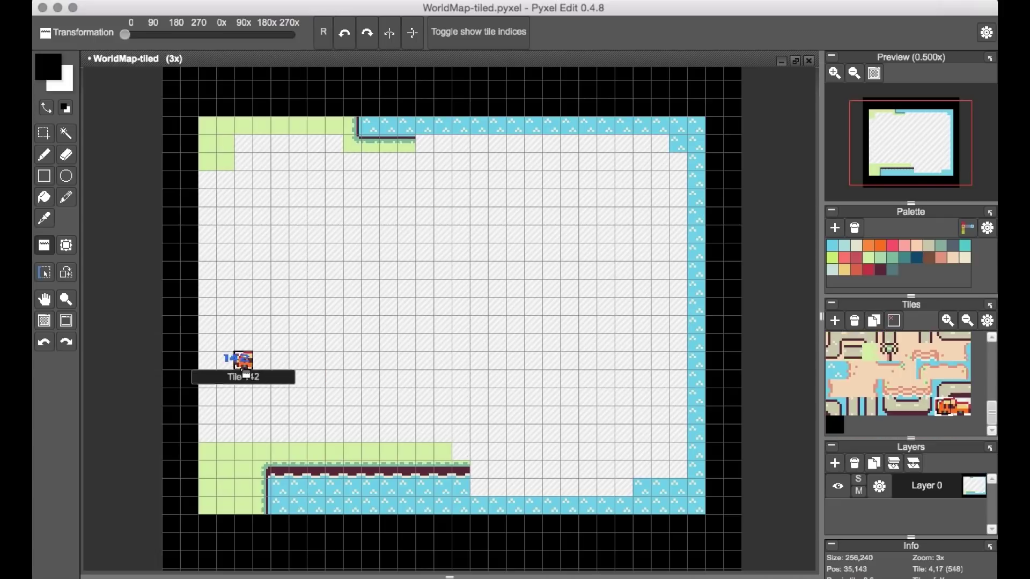
click(244, 397)
alt+click(261, 397)
mouse_move(279, 397)
mouse_down()
mouse_move(502, 449)
mouse_move(529, 441)
mouse_move(424, 326)
mouse_move(269, 311)
mouse_move(325, 324)
mouse_move(244, 199)
mouse_up()
- Extend the road with turn and corner tiles into S-bends across the map
click(425, 397)
drag(261, 198, 588, 198)
mouse_move(244, 214)
mouse_down()
mouse_move(589, 214)
mouse_move(606, 268)
mouse_move(533, 271)
mouse_move(516, 379)
mouse_move(624, 398)
mouse_up()
click(606, 214)
click(516, 272)
click(606, 271)
click(516, 397)
click(642, 397)
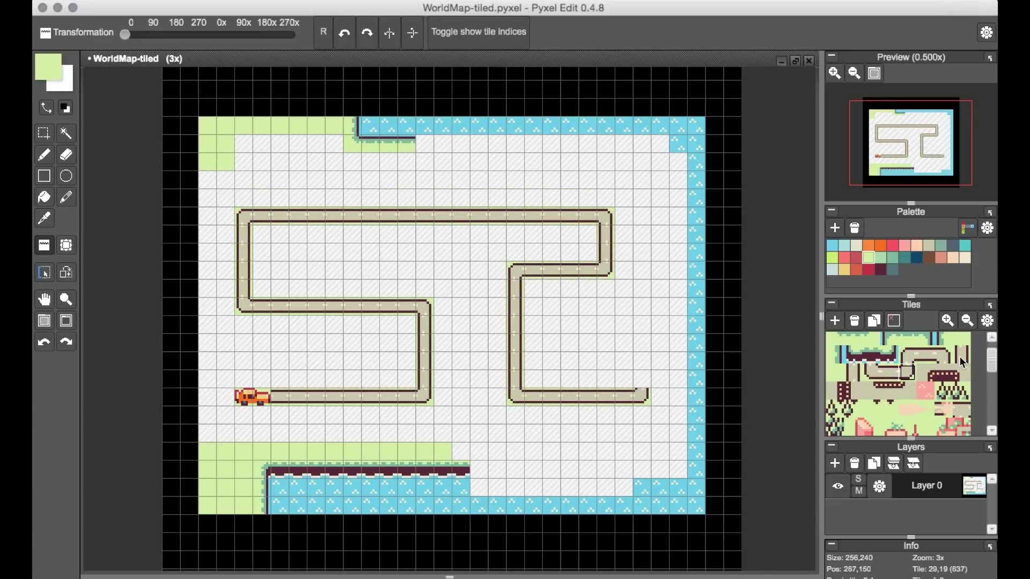
click(642, 378)
- Paint a water river channel up the middle of the map
alt+click(659, 488)
mouse_move(494, 452)
mouse_down()
mouse_move(479, 341)
mouse_move(508, 195)
mouse_move(462, 156)
mouse_up()
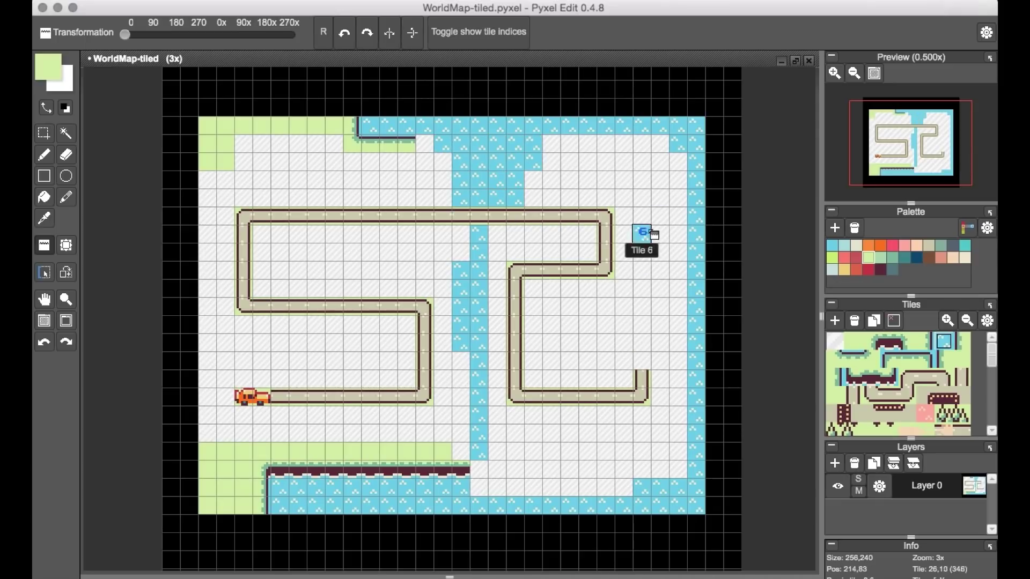
mouse_move(643, 234)
mouse_down()
mouse_move(557, 251)
mouse_move(656, 241)
mouse_move(533, 230)
mouse_up()
scroll(910, 406, down, 5)
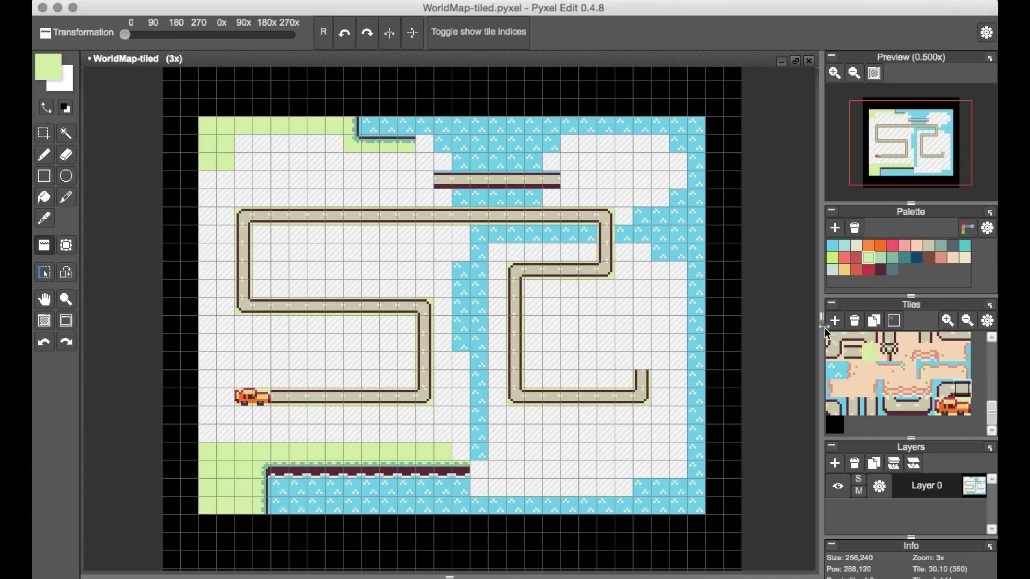
scroll(887, 384, up, 5)
- Undo the misplaced road row and test a 180° road tile rotation, then revert it
key(ctrl+z)
key(ctrl+z)
key(ctrl+z)
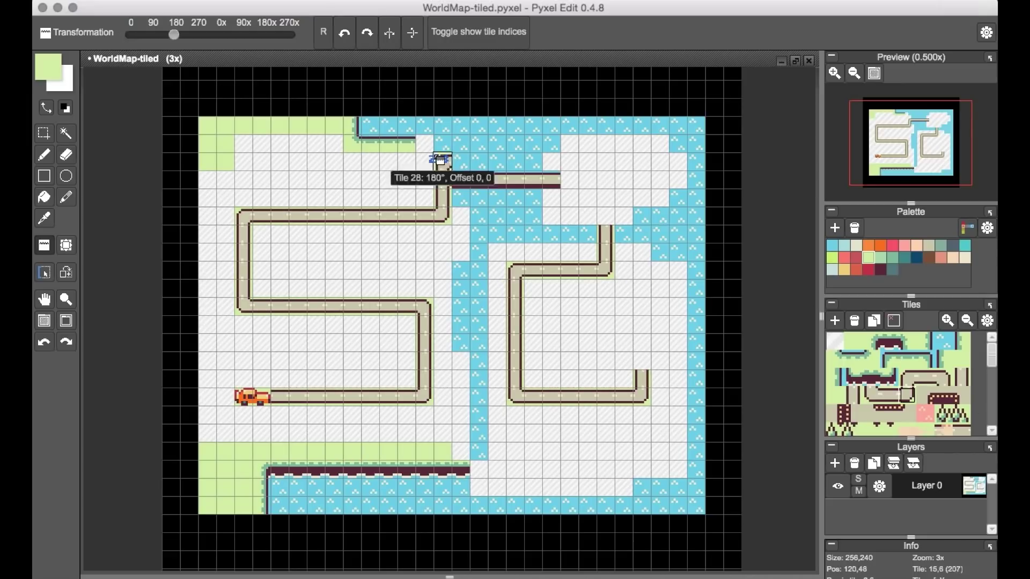
click(391, 38)
key(ctrl+z)
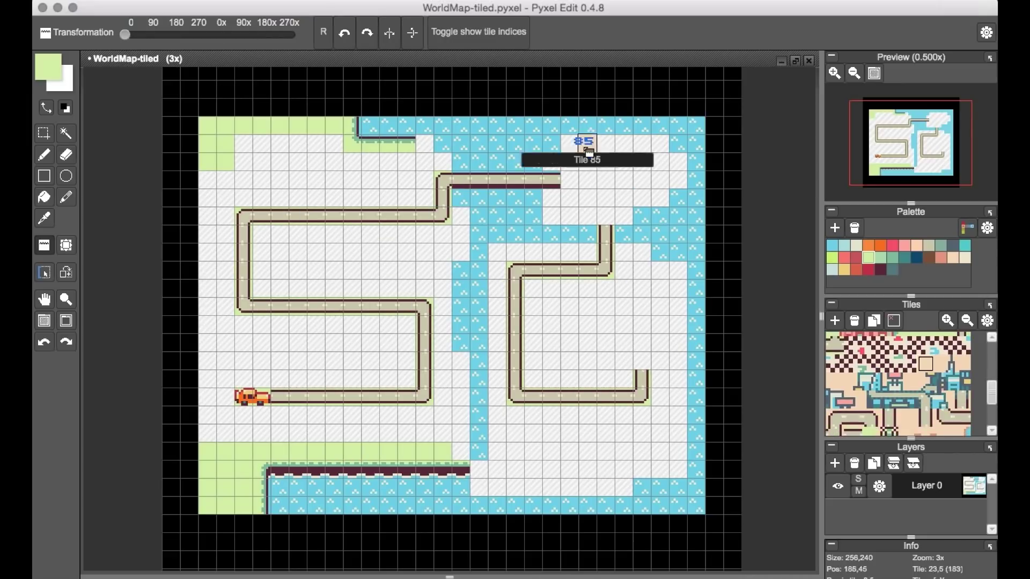
- Stamp tree tiles along the left side of the map
mouse_move(551, 315)
mouse_down()
mouse_move(662, 290)
mouse_move(649, 421)
mouse_move(531, 451)
mouse_up()
scroll(912, 390, up, 3)
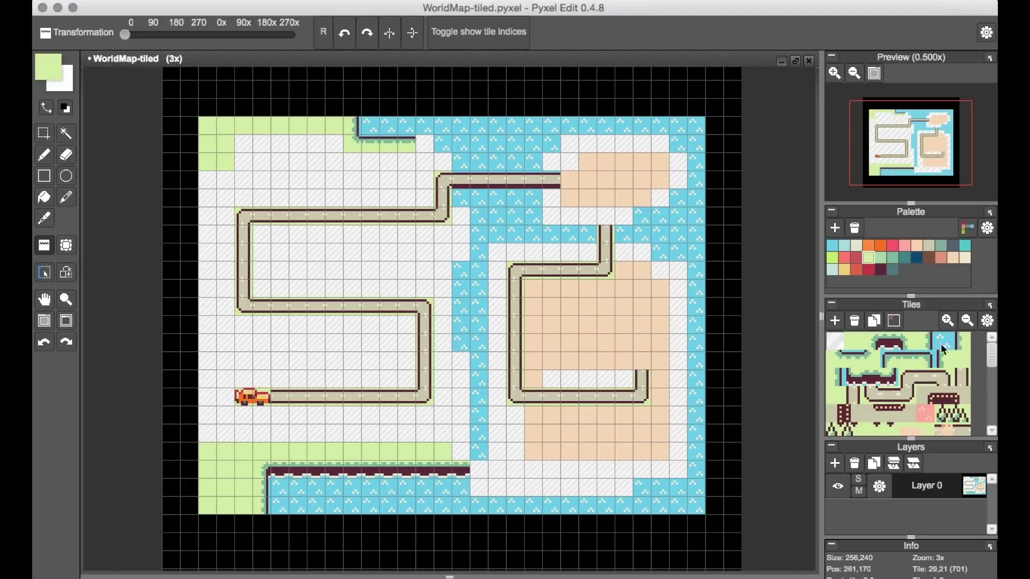
scroll(912, 390, down, 2)
click(950, 389)
drag(207, 298, 233, 132)
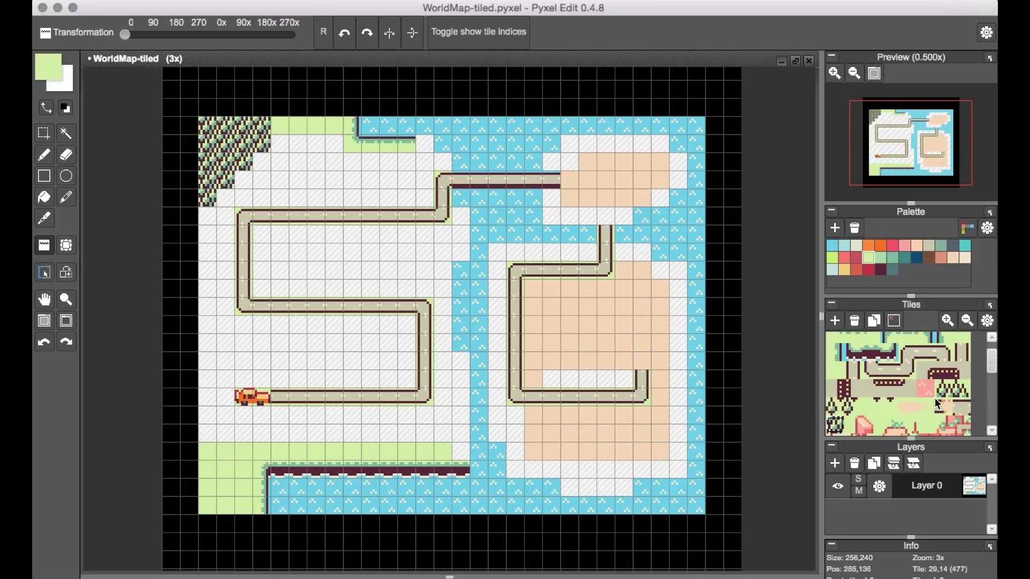
drag(218, 223, 225, 239)
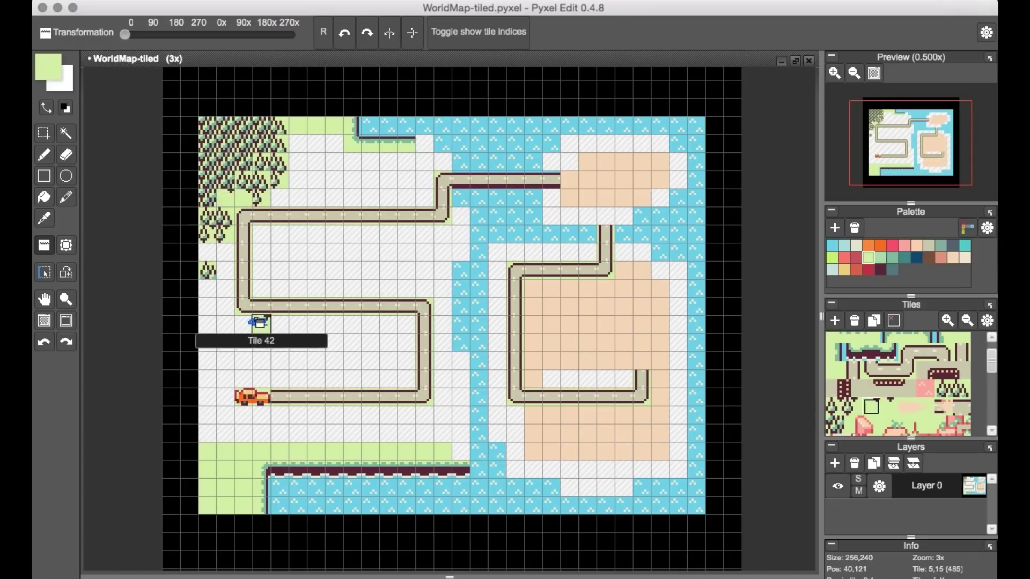
scroll(918, 419, down, 2)
scroll(916, 413, down, 1)
- Build the pink city from red buildings and towers inside the road loop
click(943, 390)
mouse_move(334, 288)
mouse_down()
mouse_move(343, 288)
mouse_move(306, 288)
mouse_move(342, 271)
mouse_up()
click(908, 372)
drag(279, 252, 349, 250)
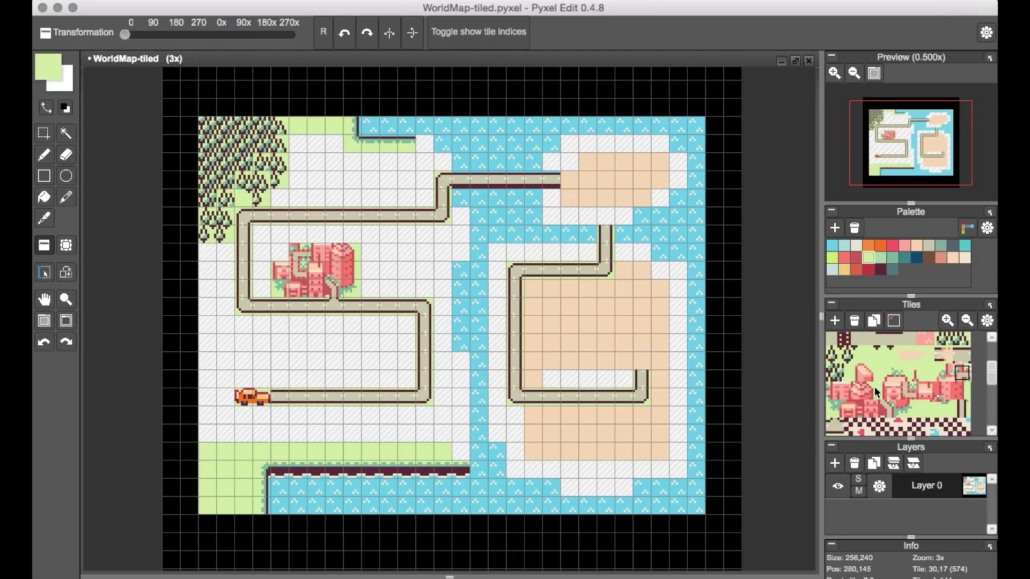
drag(279, 233, 344, 233)
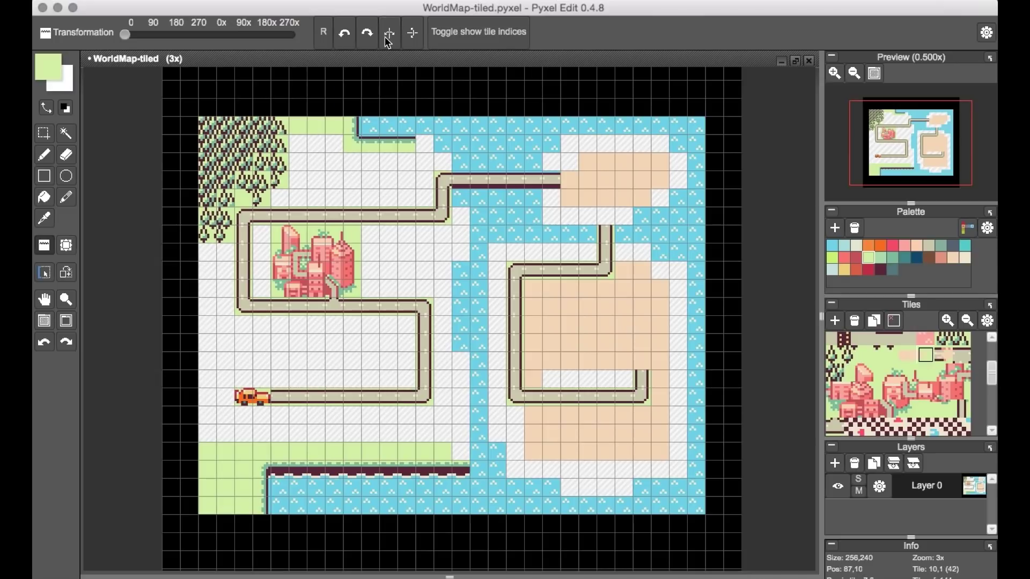
click(943, 354)
- Stamp a block of trees in the bottom-left corner
scroll(874, 398, up, 2)
click(874, 398)
mouse_move(209, 453)
mouse_down()
mouse_move(226, 504)
mouse_move(241, 467)
mouse_up()
- Place checkered markers 1 and 2 beside the pink city
scroll(916, 396, down, 3)
click(852, 358)
drag(352, 360, 370, 378)
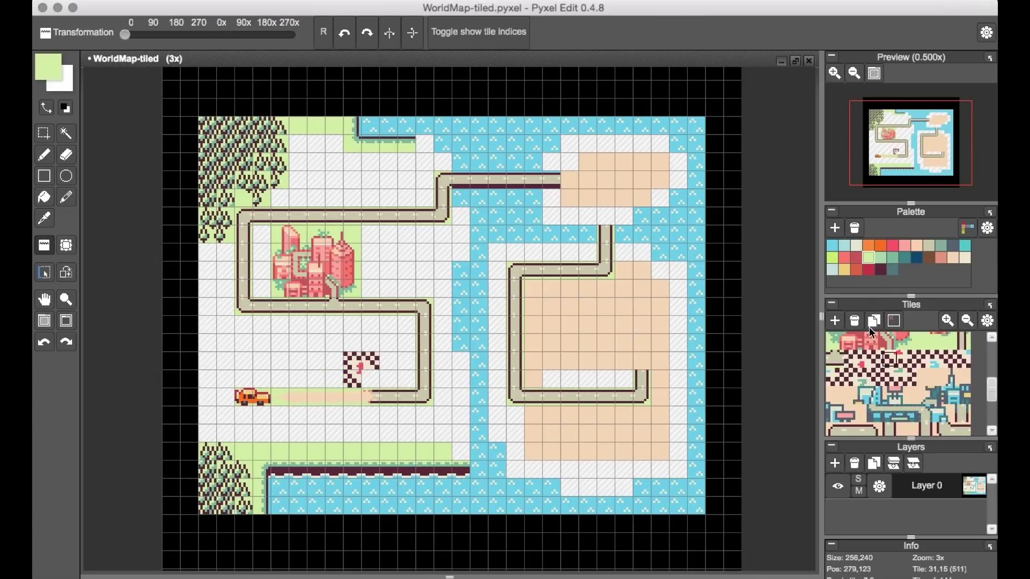
click(925, 359)
mouse_move(370, 271)
mouse_down()
mouse_move(370, 288)
mouse_move(388, 288)
mouse_up()
- Stamp the teal blue city with towers on the sand island
scroll(912, 376, down, 2)
click(908, 389)
click(625, 361)
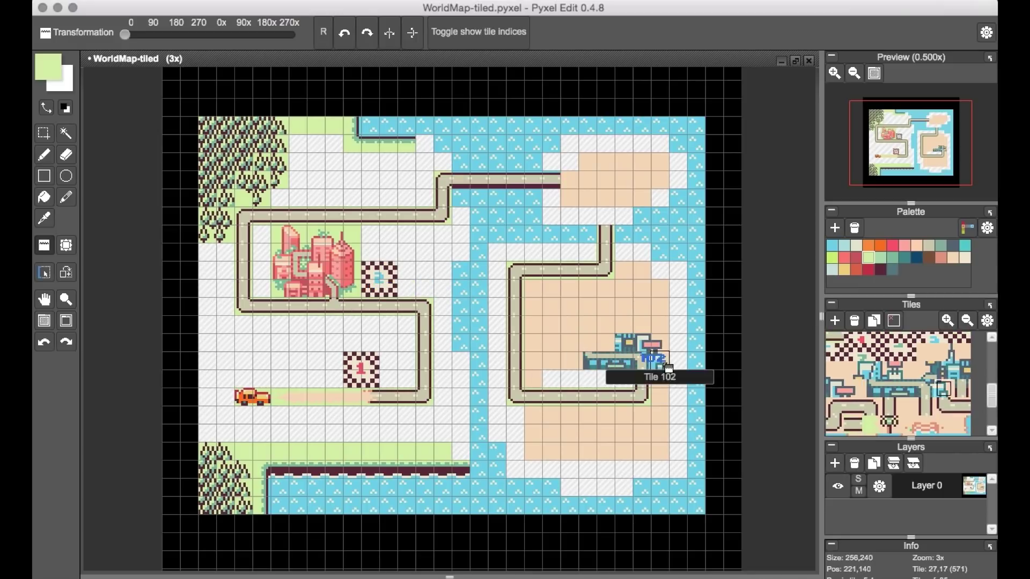
click(622, 351)
drag(857, 379, 612, 317)
drag(912, 372, 536, 376)
- Add sand-edge tiles along the island shore and its right side
scroll(911, 407, down, 2)
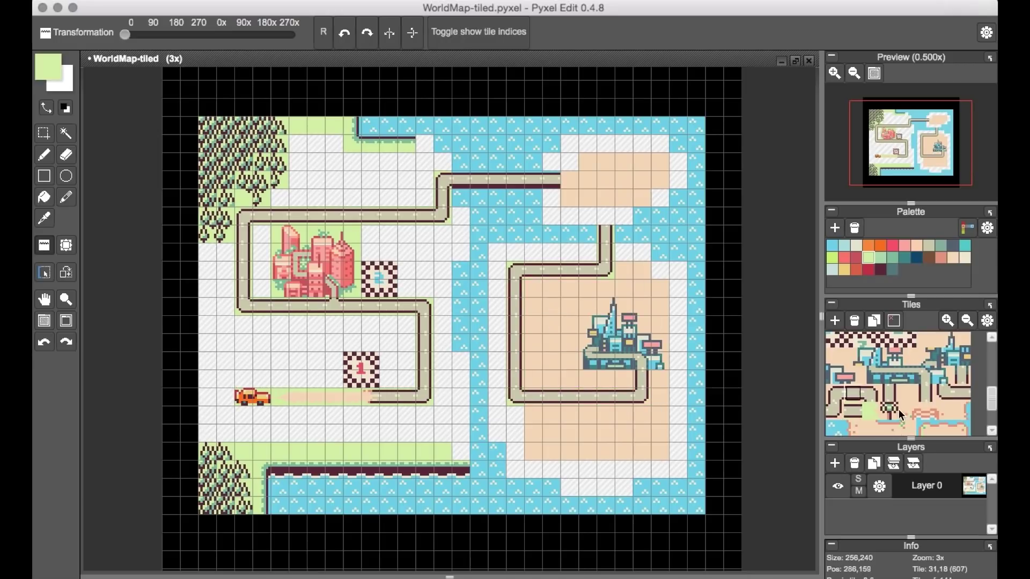
drag(899, 409, 507, 249)
drag(927, 368, 533, 451)
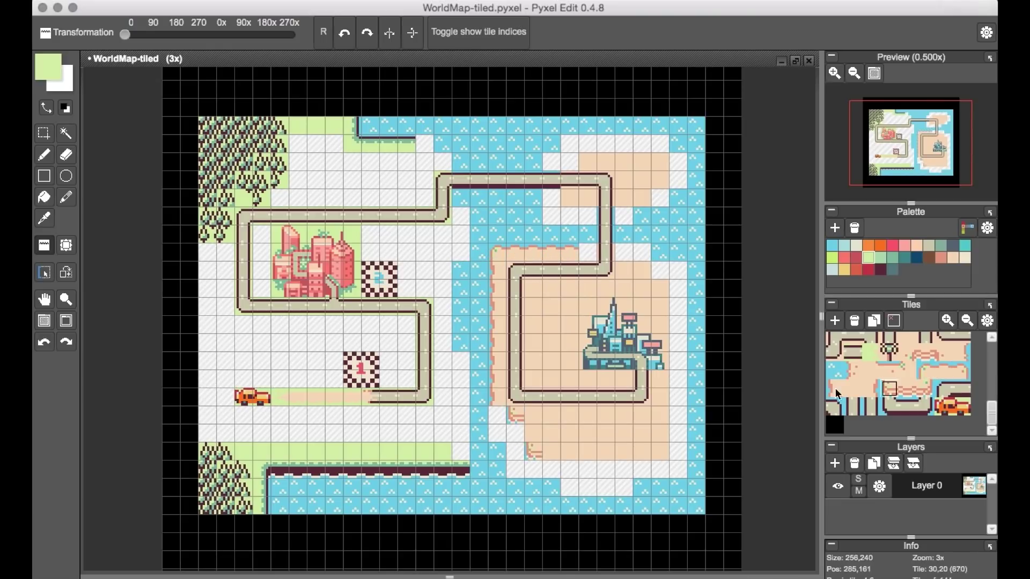
drag(835, 388, 528, 434)
mouse_move(862, 394)
mouse_down()
mouse_move(890, 379)
mouse_move(611, 274)
mouse_move(665, 305)
mouse_move(706, 379)
mouse_move(581, 469)
mouse_move(552, 274)
mouse_move(678, 343)
mouse_move(860, 369)
mouse_move(652, 475)
mouse_move(850, 335)
mouse_move(225, 336)
mouse_move(421, 427)
mouse_move(391, 195)
mouse_up()
- Undo a misplaced tile, paint grass over the top white area and add a tree
key(ctrl+z)
scroll(860, 369, up, 5)
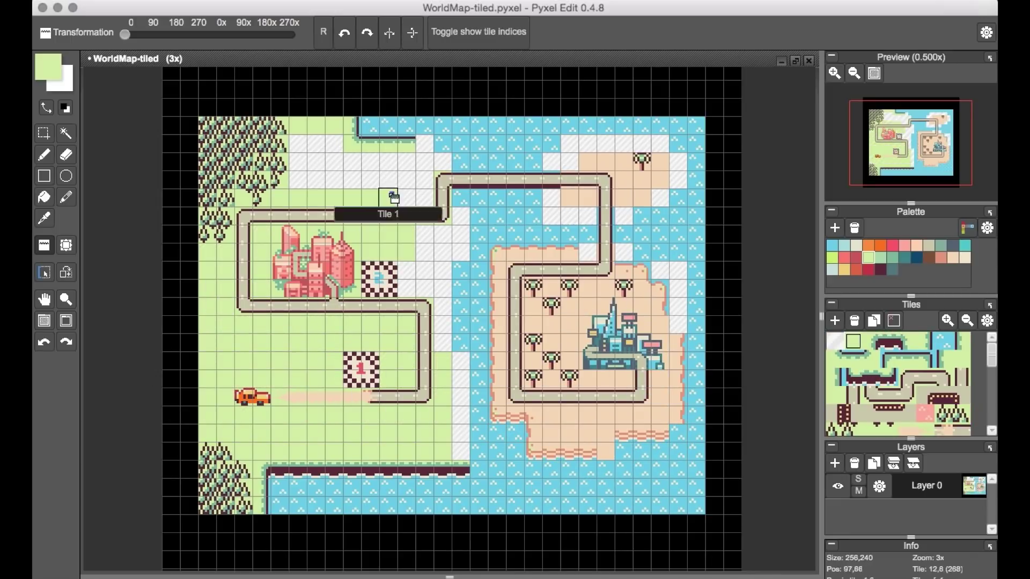
drag(944, 416, 288, 351)
click(343, 423)
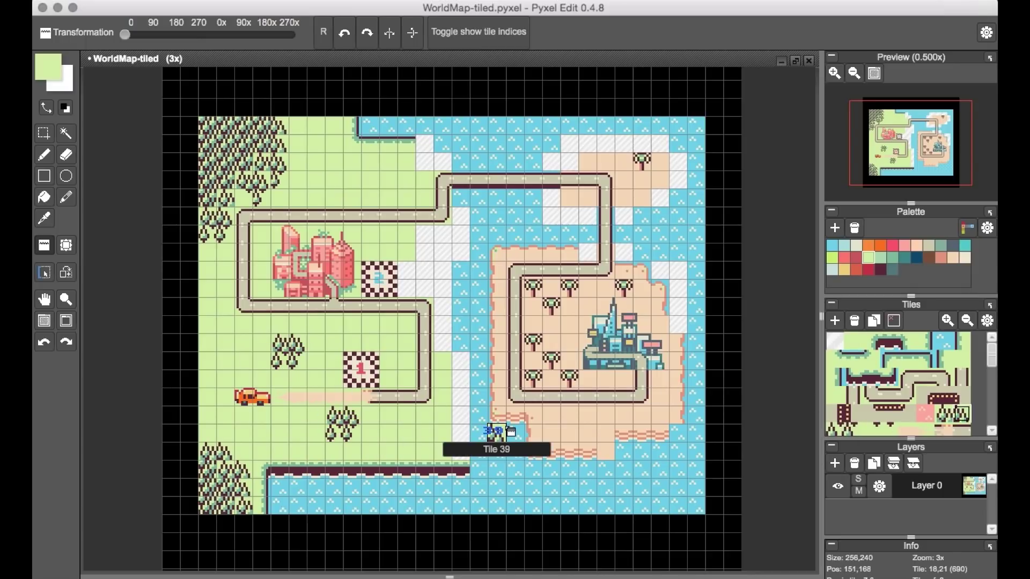
- Run grass-edge tiles beside the river and turn nearby white tiles to grass
click(925, 342)
click(459, 231)
mouse_move(460, 454)
mouse_down()
mouse_move(443, 236)
mouse_move(459, 161)
mouse_up()
click(872, 359)
click(424, 144)
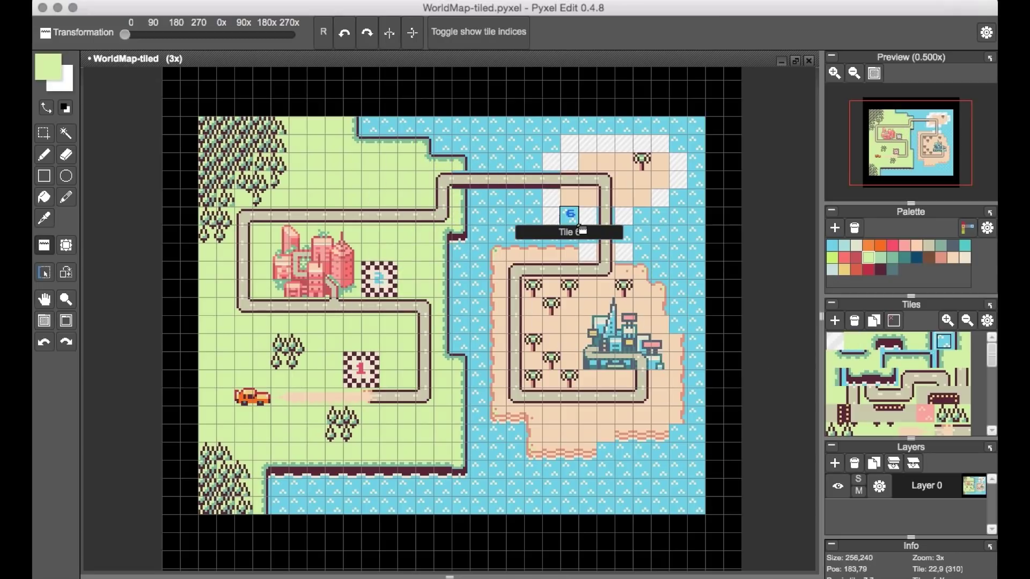
- Fill the upper island with sand and edge tiles, undoing the last placement
scroll(918, 402, down, 3)
scroll(917, 402, down, 3)
drag(660, 144, 587, 145)
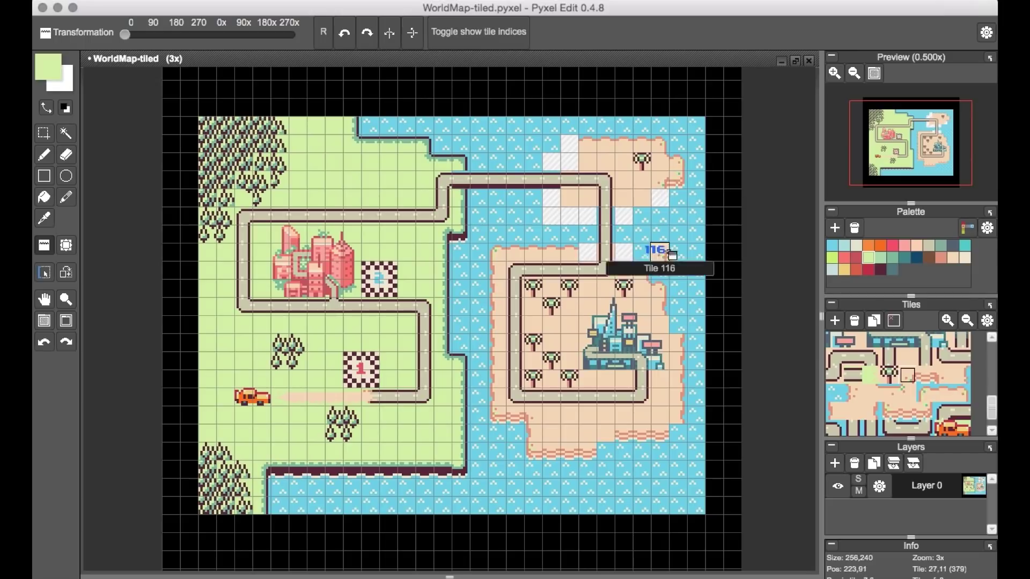
drag(660, 199, 587, 215)
click(570, 161)
click(569, 144)
drag(587, 251, 624, 251)
click(961, 393)
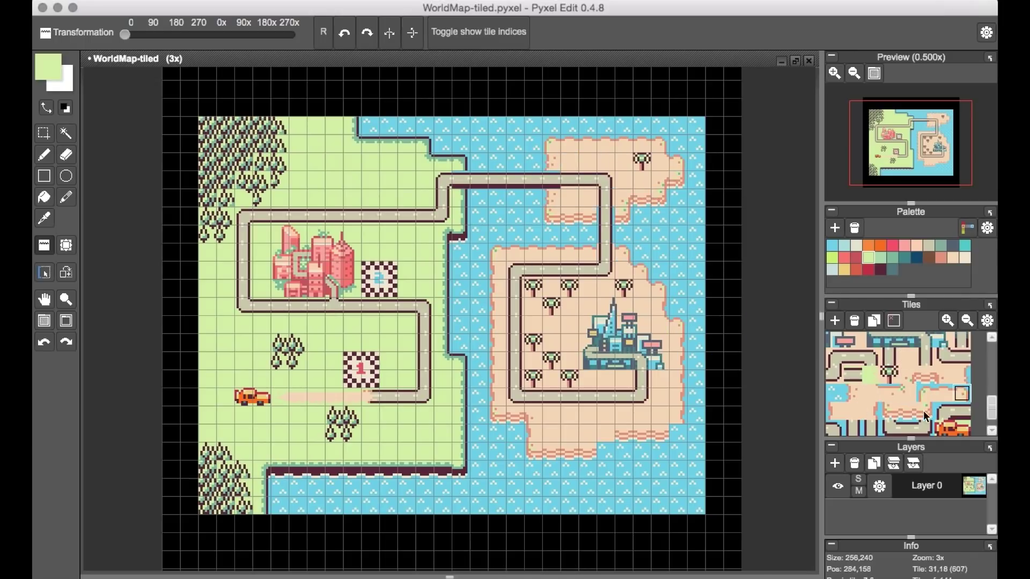
key(super+z)
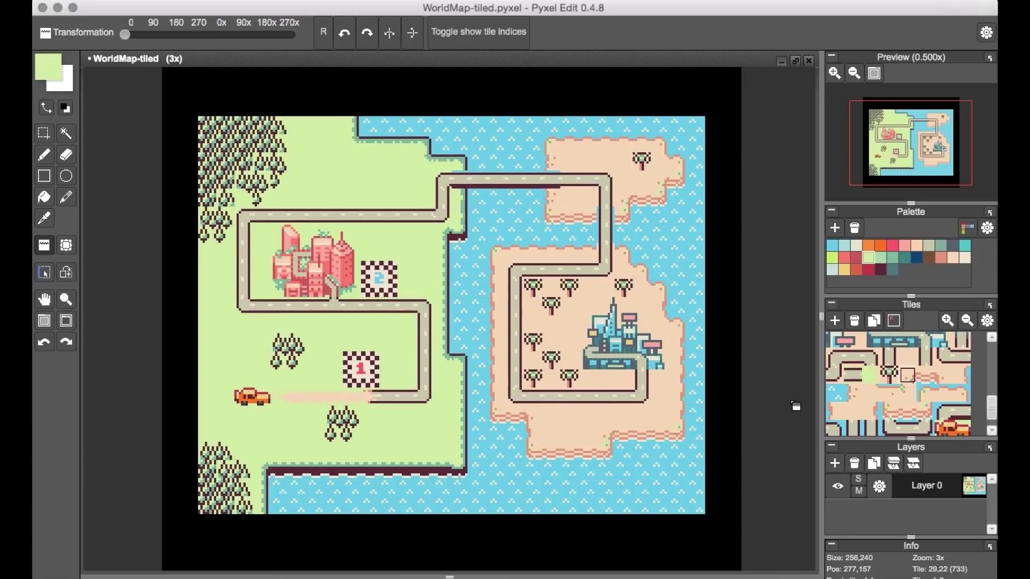